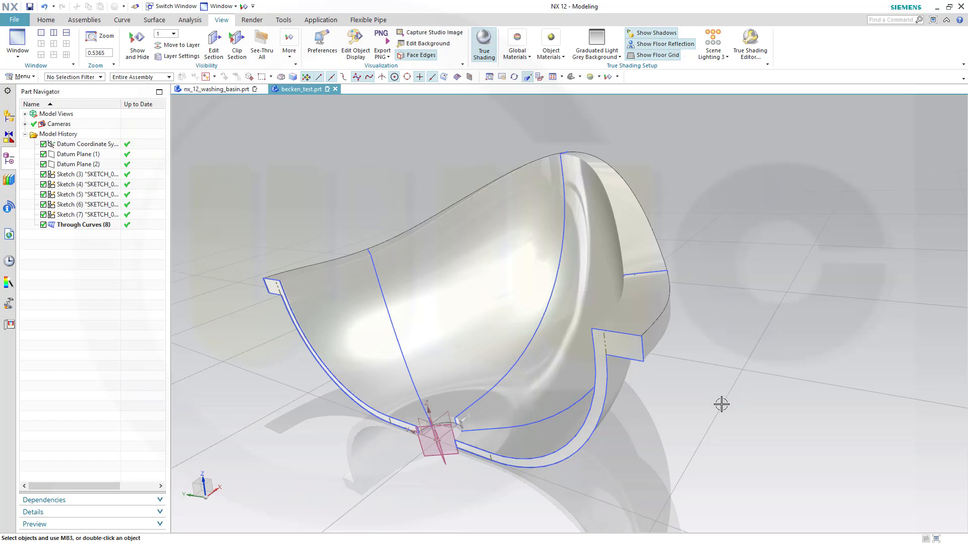
Inspect the finished basin from several angles, then suppress Through Curves (8) and examine the five section sketches behind it.
mouse_move(721, 404)
middle_down()
mouse_move(670, 417)
mouse_move(674, 402)
mouse_move(737, 393)
mouse_move(728, 398)
middle_up()
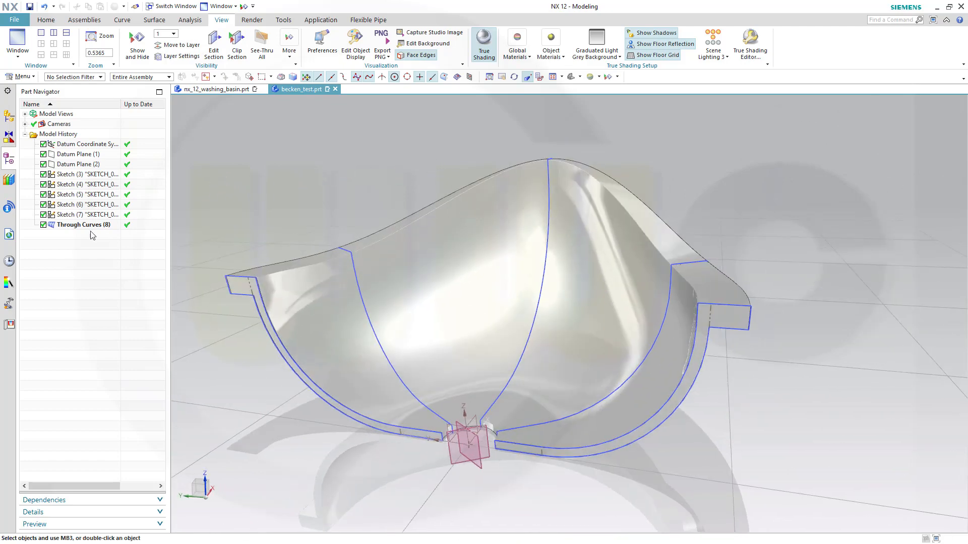
click(44, 226)
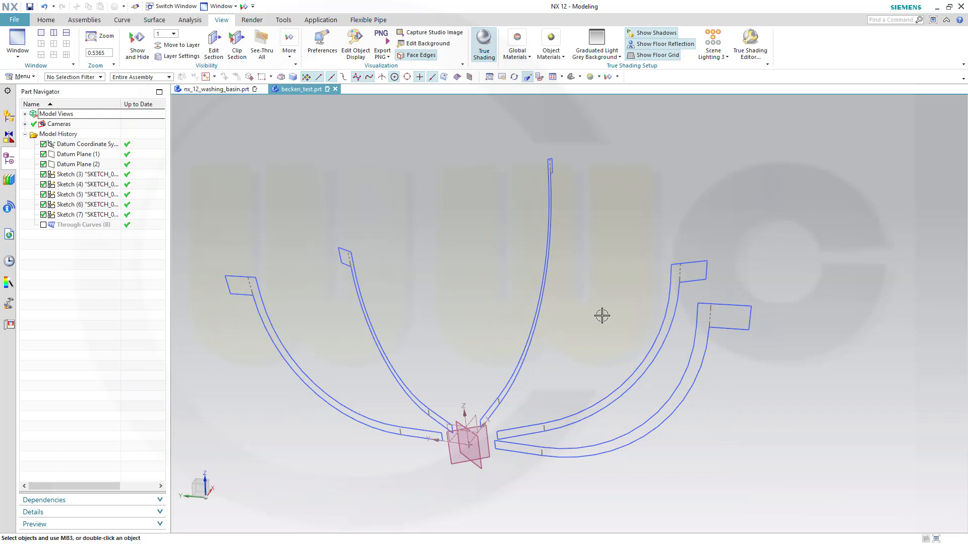
mouse_move(602, 315)
middle_down()
mouse_move(572, 326)
mouse_move(596, 324)
mouse_move(590, 333)
middle_up()
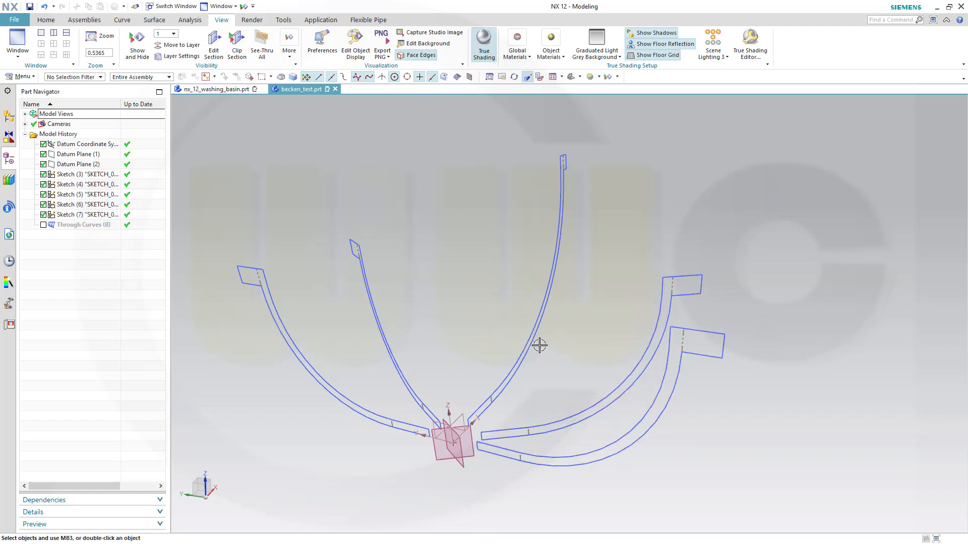
middle_drag(445, 310, 405, 398)
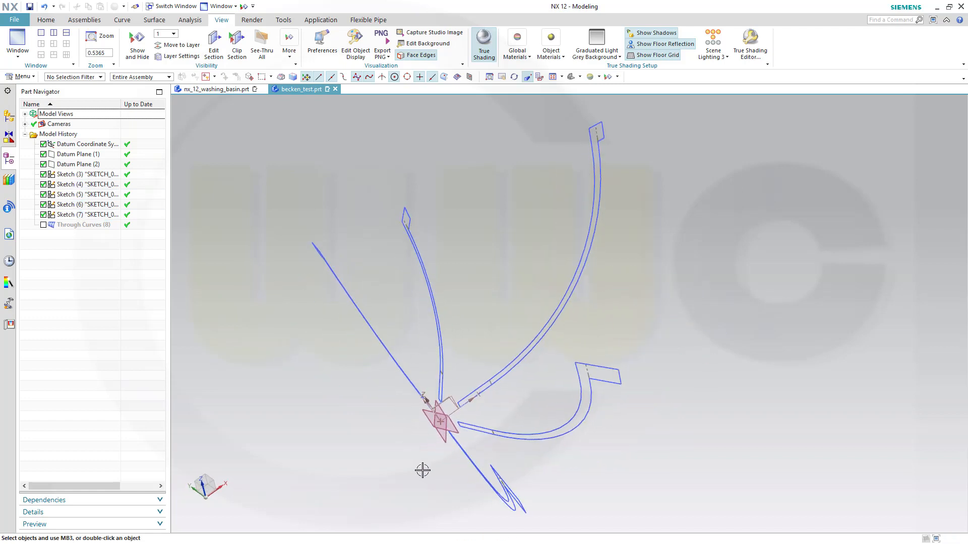
mouse_move(421, 468)
middle_down()
mouse_move(437, 460)
mouse_move(432, 438)
middle_up()
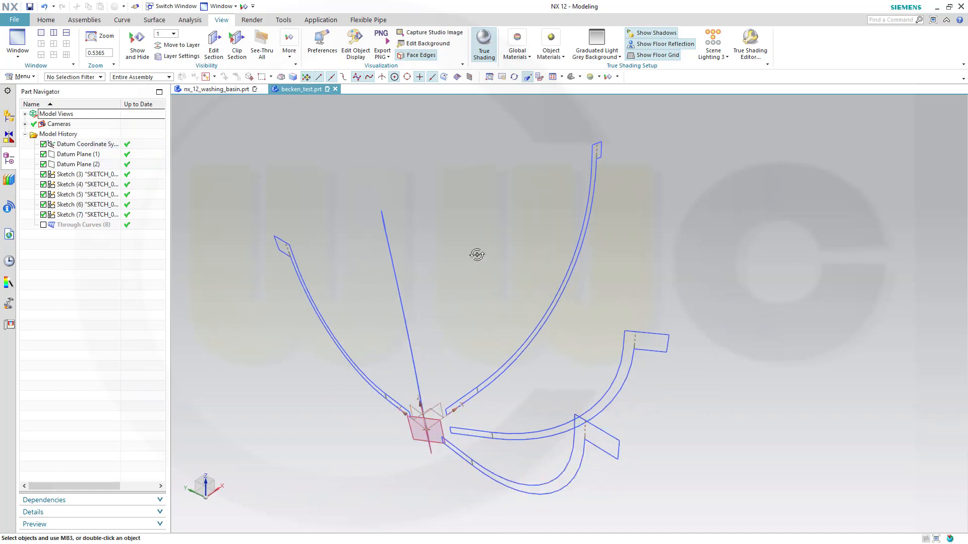
mouse_move(475, 255)
middle_down()
mouse_move(462, 262)
mouse_move(480, 273)
mouse_move(486, 261)
middle_up()
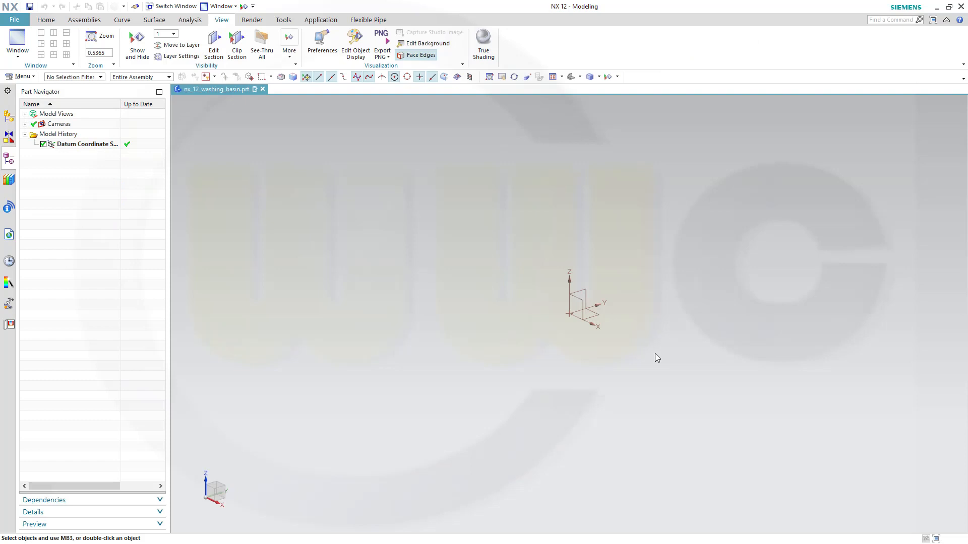
Create a new sketch on the YZ plane of the datum coordinate system in nx_12_washing_basin.prt.
middle_drag(664, 347, 629, 346)
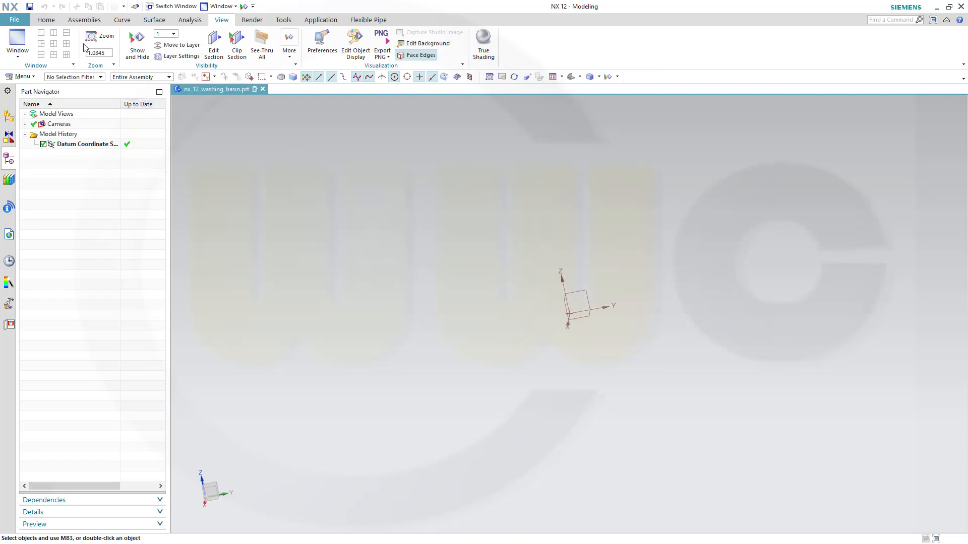
click(46, 21)
click(14, 41)
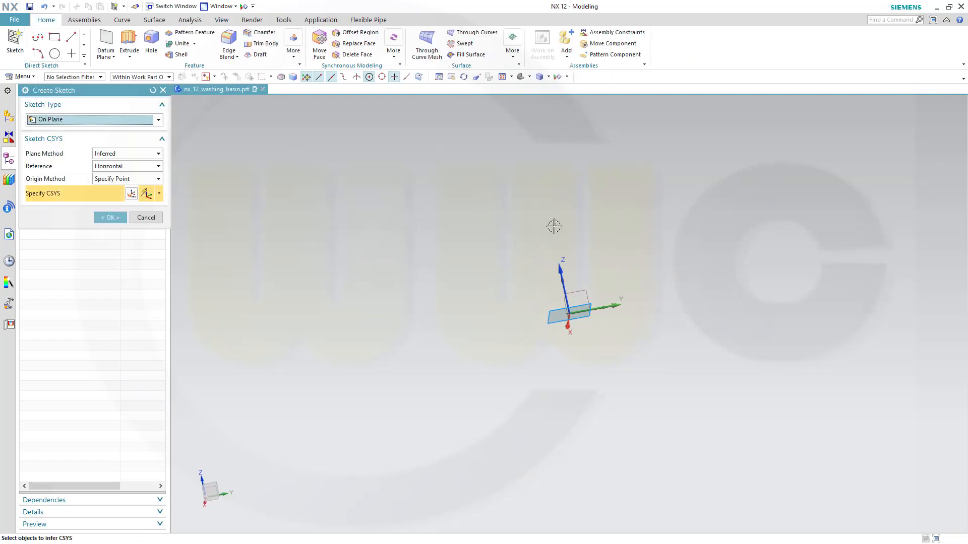
click(585, 288)
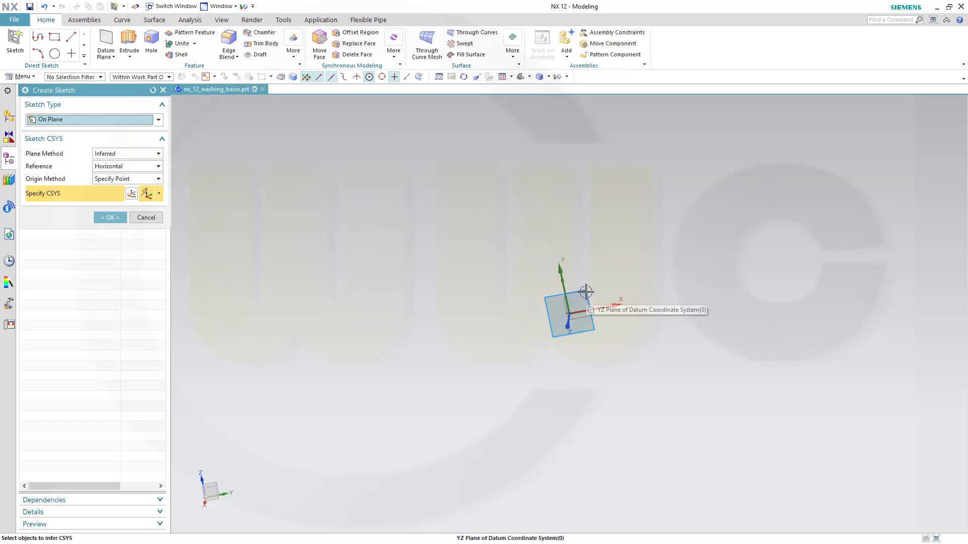
click(583, 318)
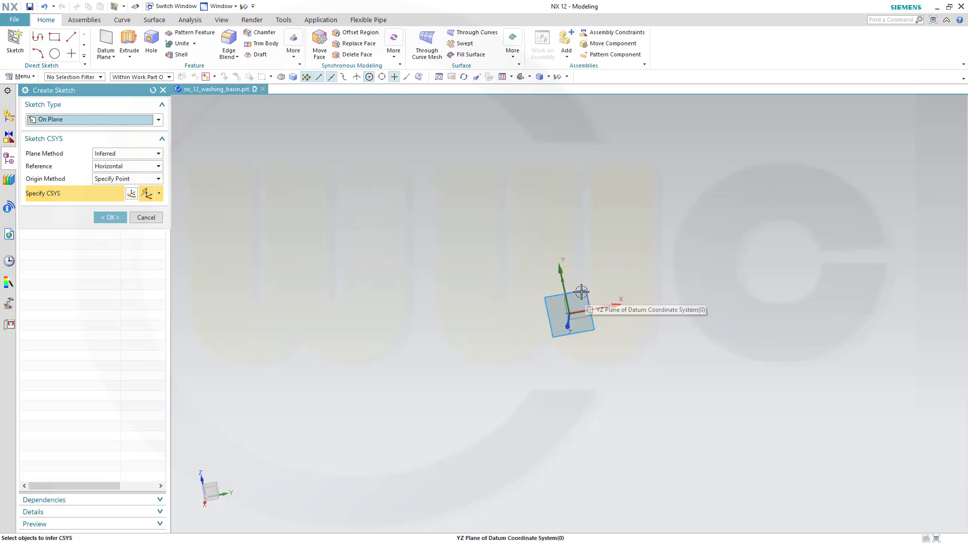
click(582, 292)
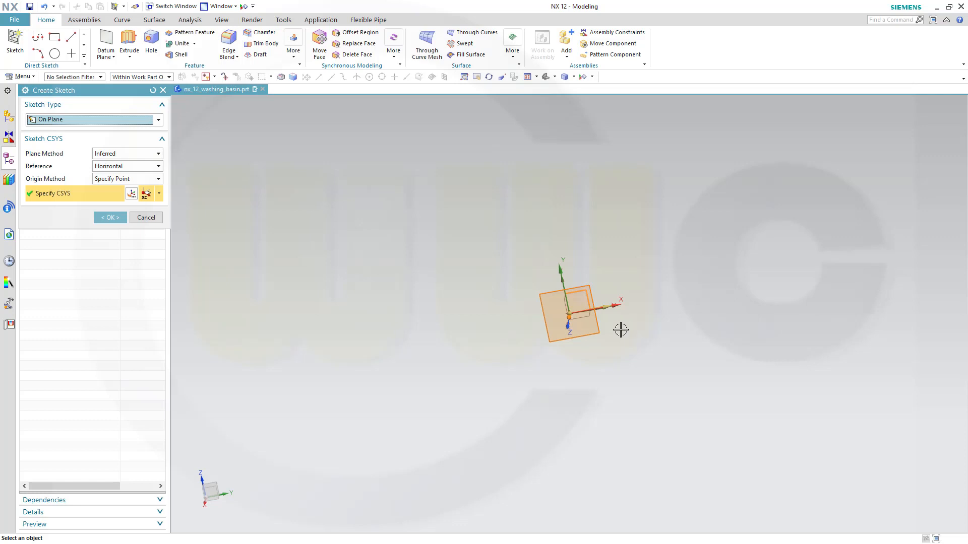
mouse_move(607, 358)
middle_down()
mouse_move(592, 361)
mouse_move(613, 361)
middle_up()
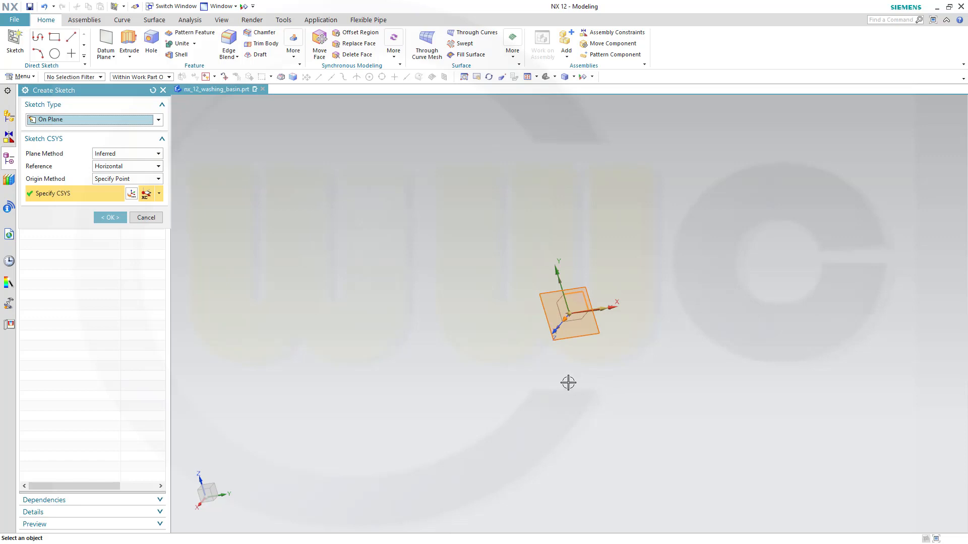
click(111, 217)
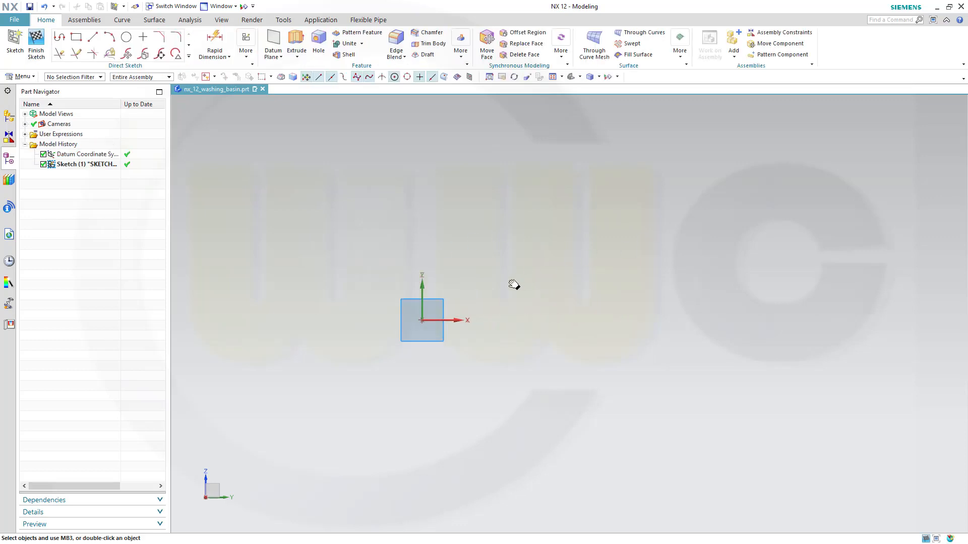
Sketch a rectangle 25 mm wide and 5 mm high, slightly above and to the right of the origin.
click(77, 37)
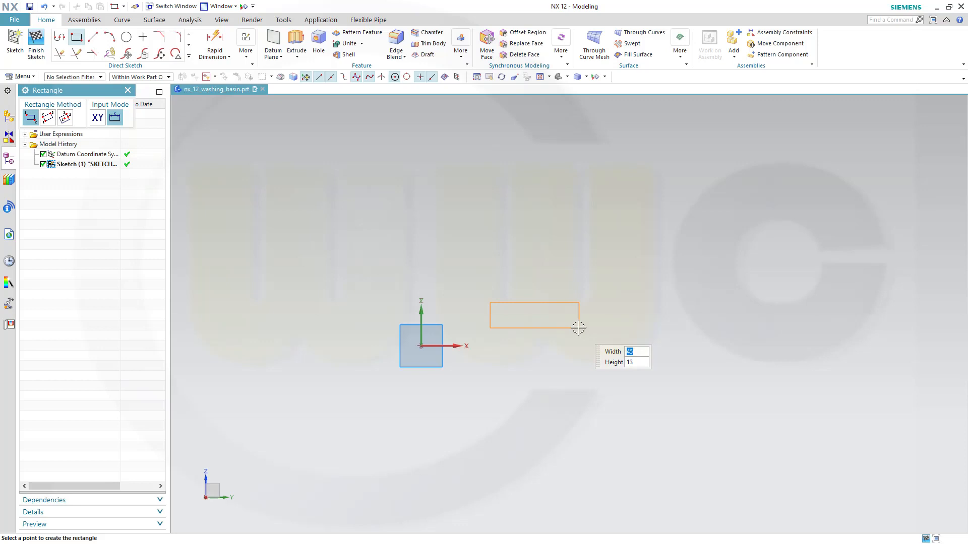
text(25)
key(Tab)
text(5)
key(Tab)
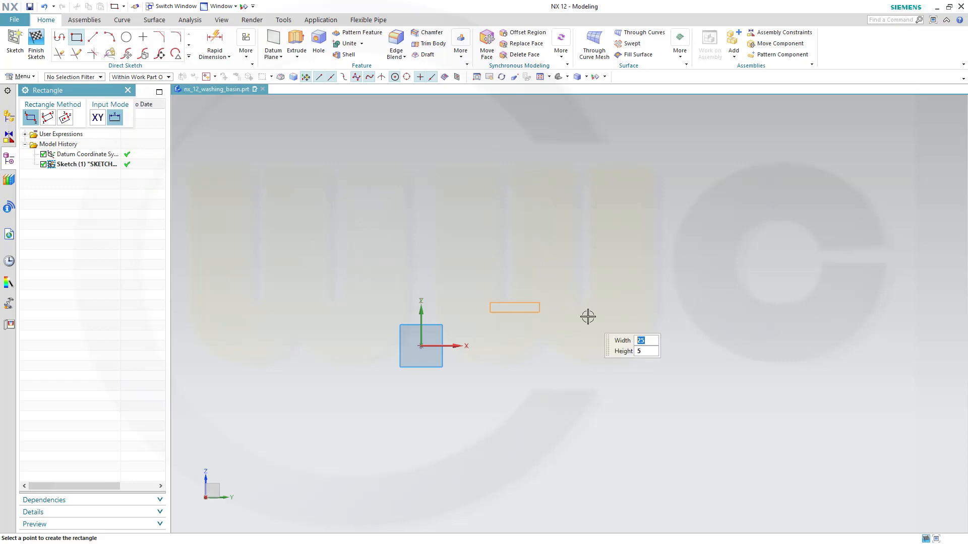
click(587, 317)
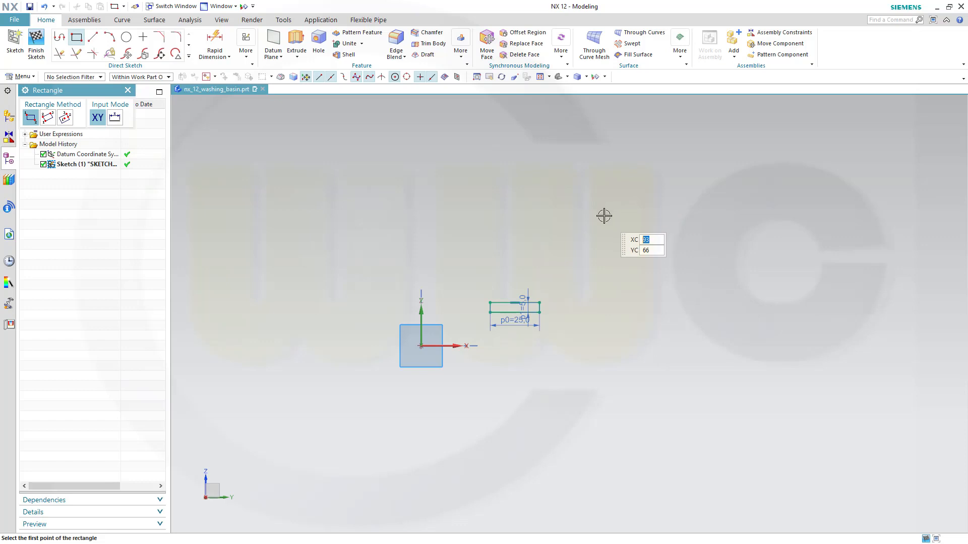
Sketch a second rectangle 20 mm wide and 10 mm high, above and to the right of the first one.
click(607, 188)
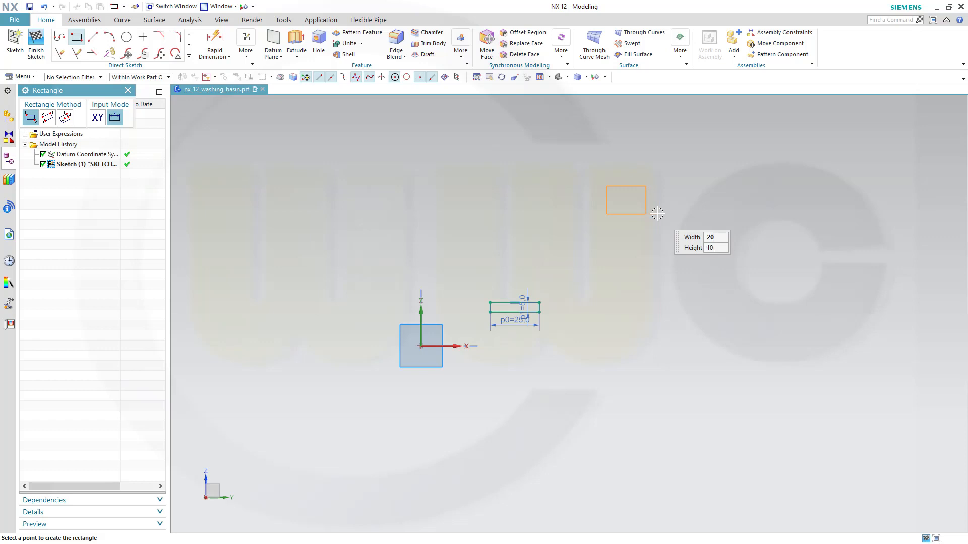
key(Tab)
key(Return)
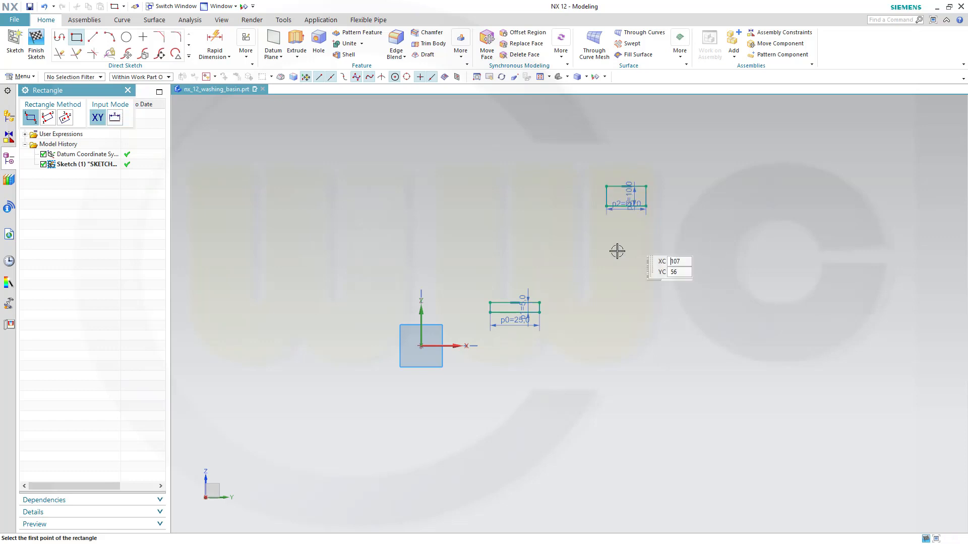
Sketch two concentric circles centred above the lower rectangle's right edge, passing through its lower and upper right corners, the outer about 94 mm in diameter.
scroll(545, 213, down, 1)
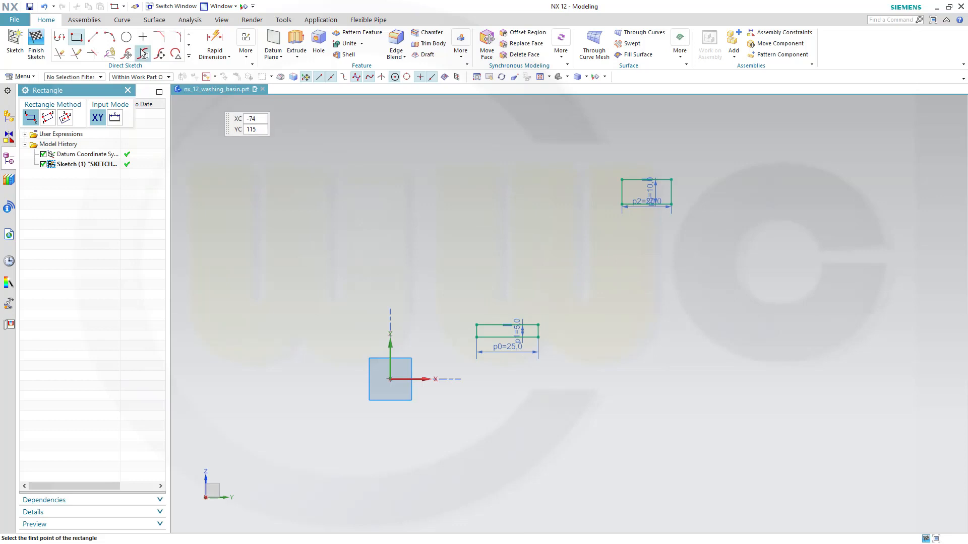
click(126, 37)
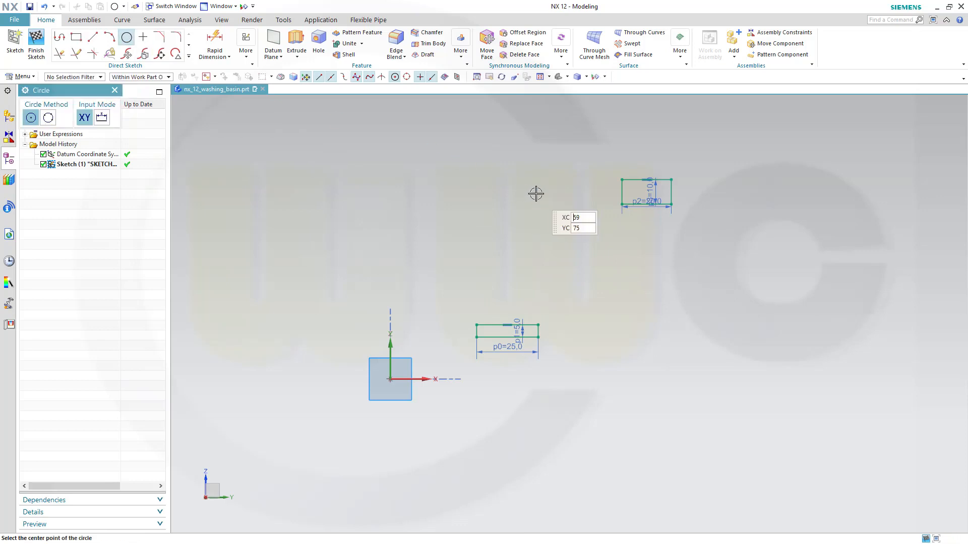
scroll(533, 198, down, 1)
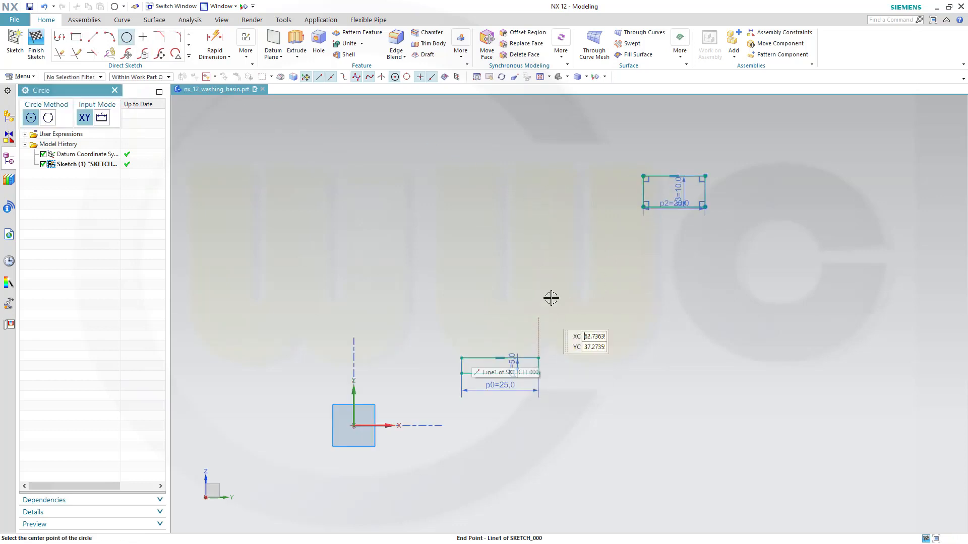
click(538, 228)
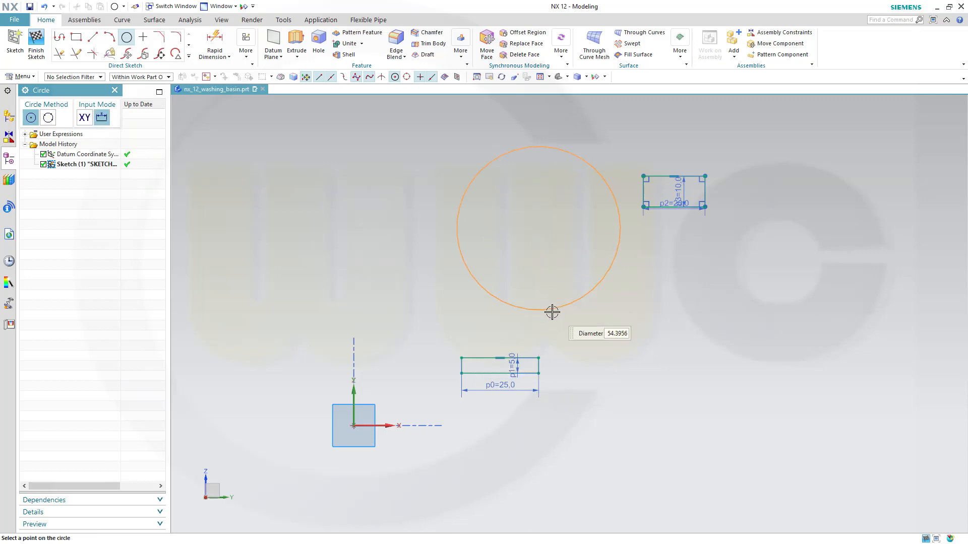
click(534, 372)
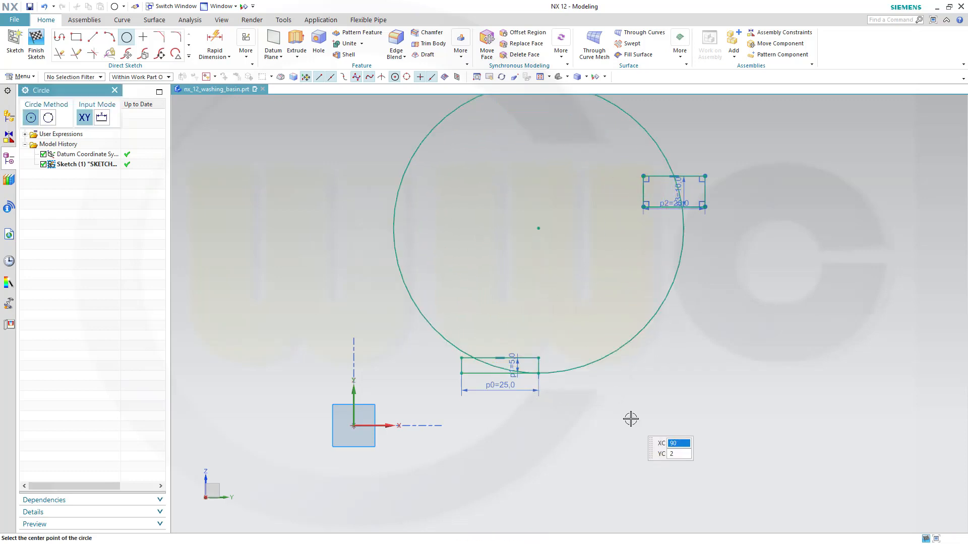
click(538, 228)
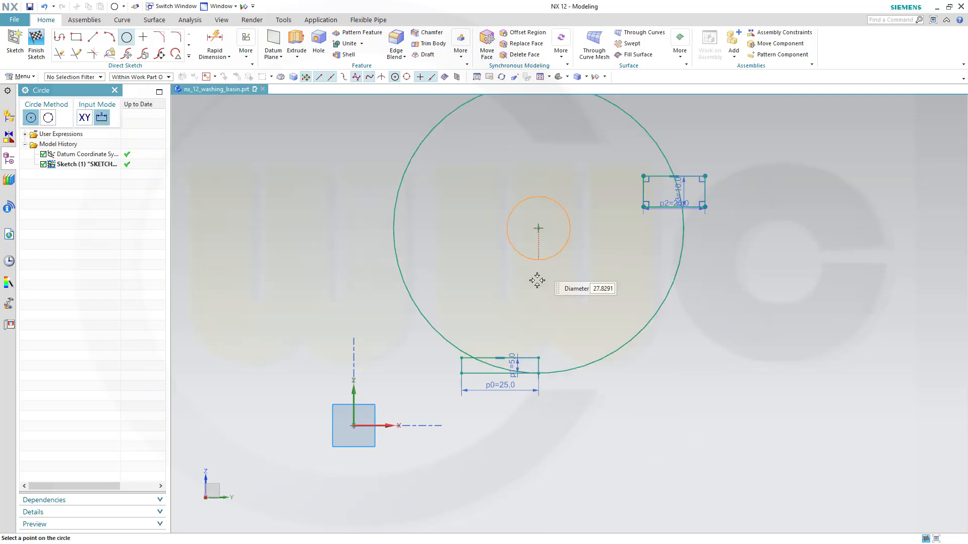
click(538, 357)
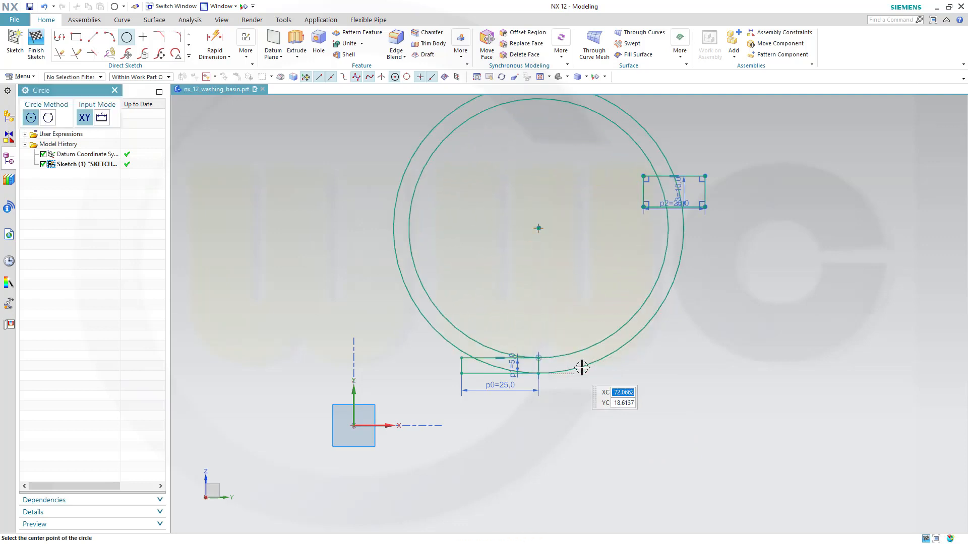
key(Escape)
Constrain the lower left corner of the 20 × 10 mm rectangle to lie on the inner circle.
mouse_move(753, 173)
shift+middle_down()
mouse_move(701, 236)
mouse_move(700, 208)
shift+middle_up()
scroll(652, 183, up, 1)
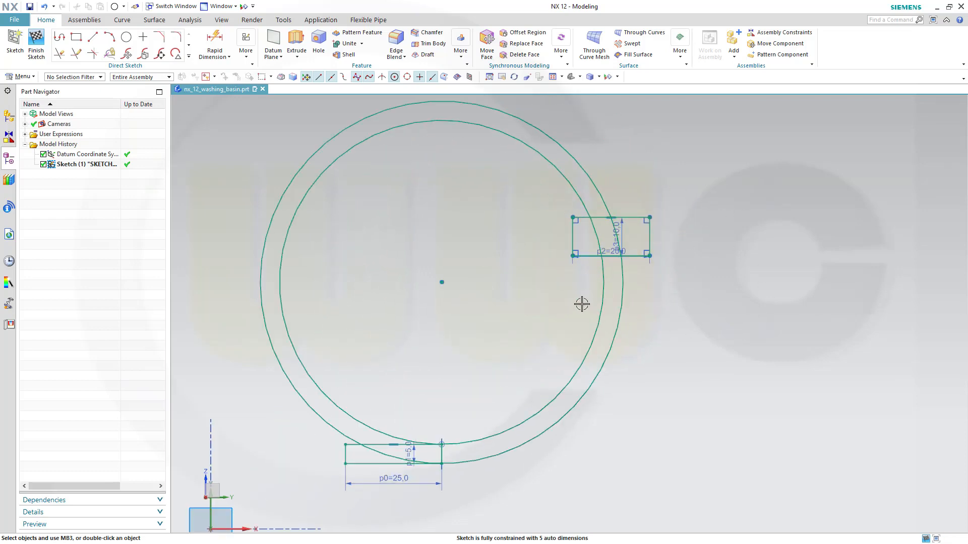
click(573, 255)
click(631, 277)
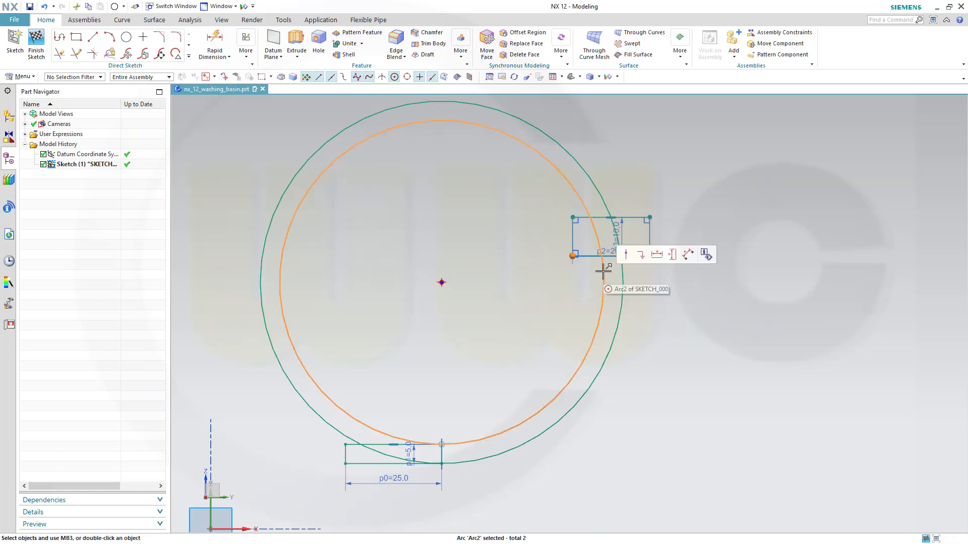
click(625, 253)
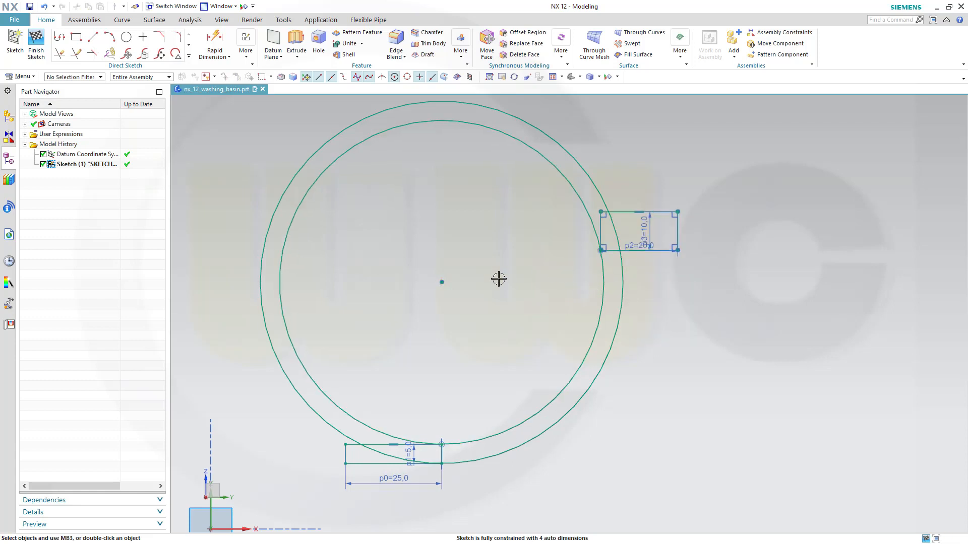
Constrain the circles' centre point to lie in line with the lower edge of the 20 × 10 mm rectangle.
click(441, 282)
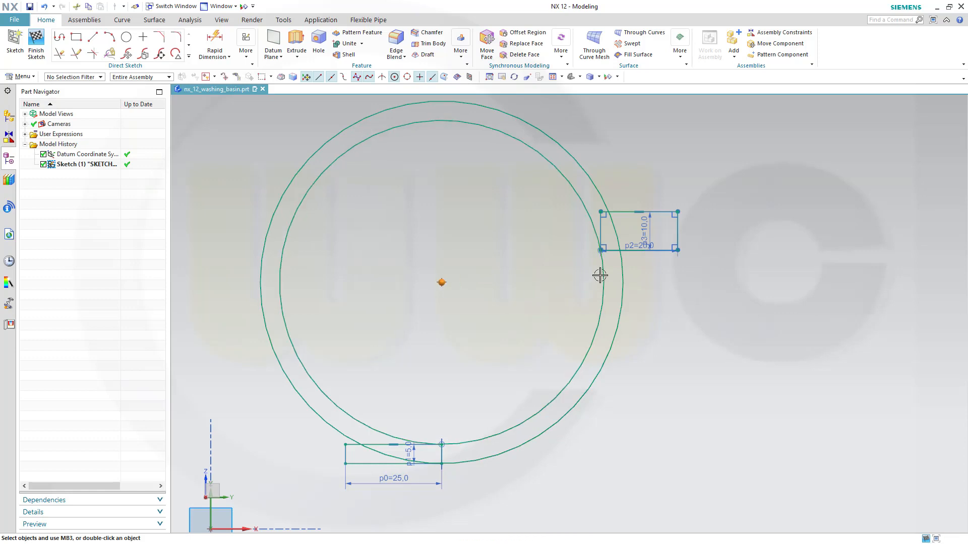
click(627, 252)
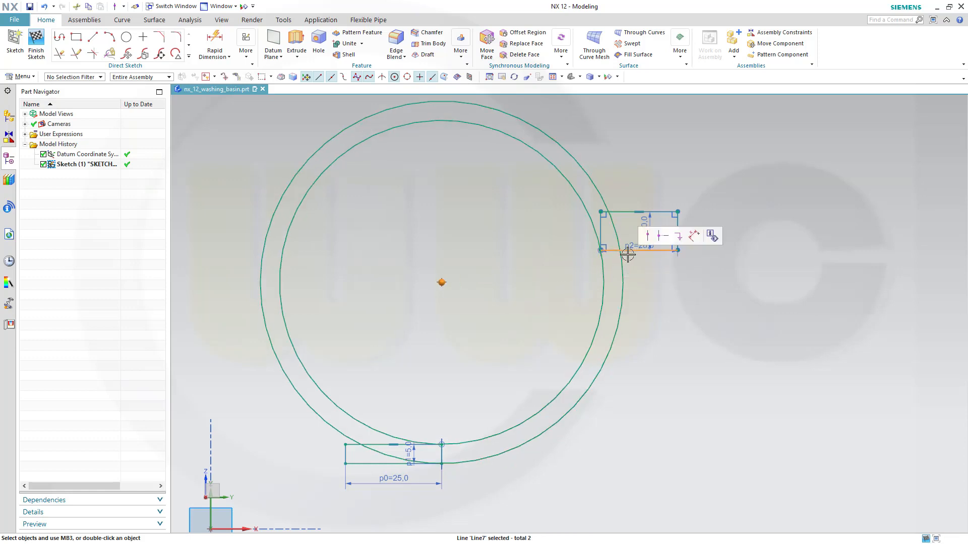
click(651, 237)
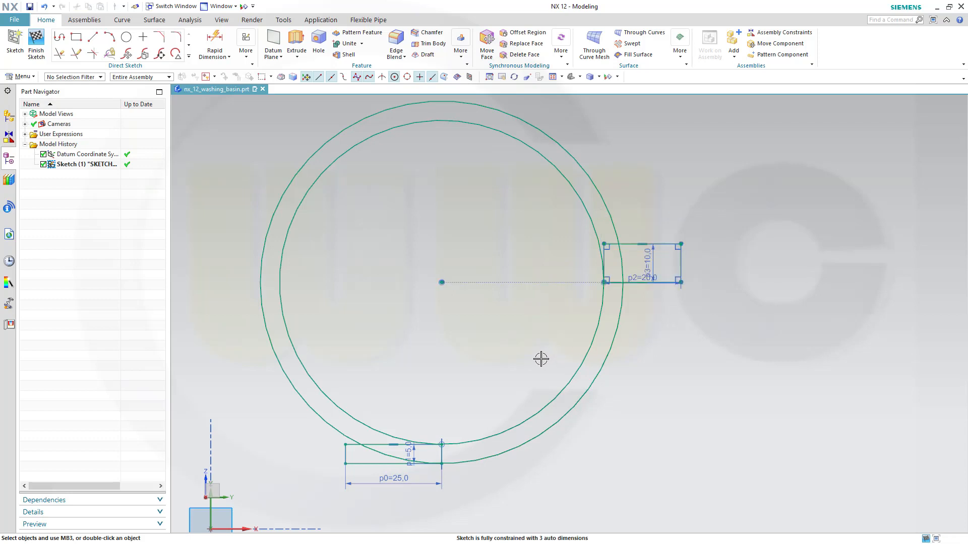
Dimension the outer circle's diameter and set it to 150 mm.
click(218, 44)
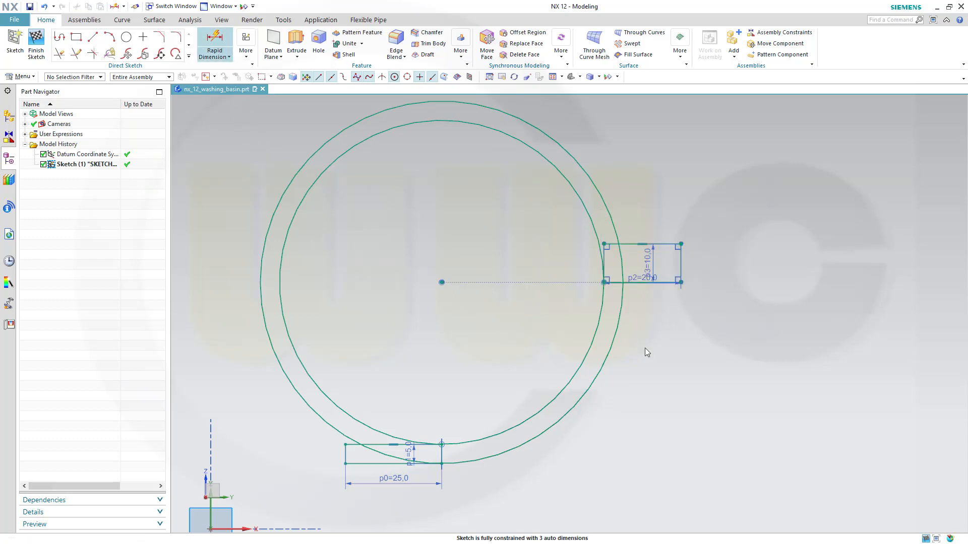
click(593, 383)
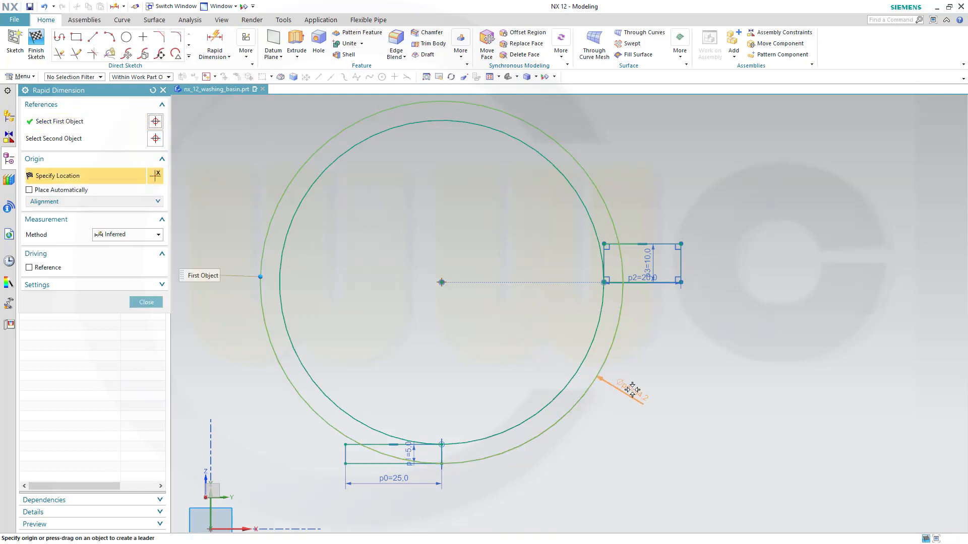
click(633, 388)
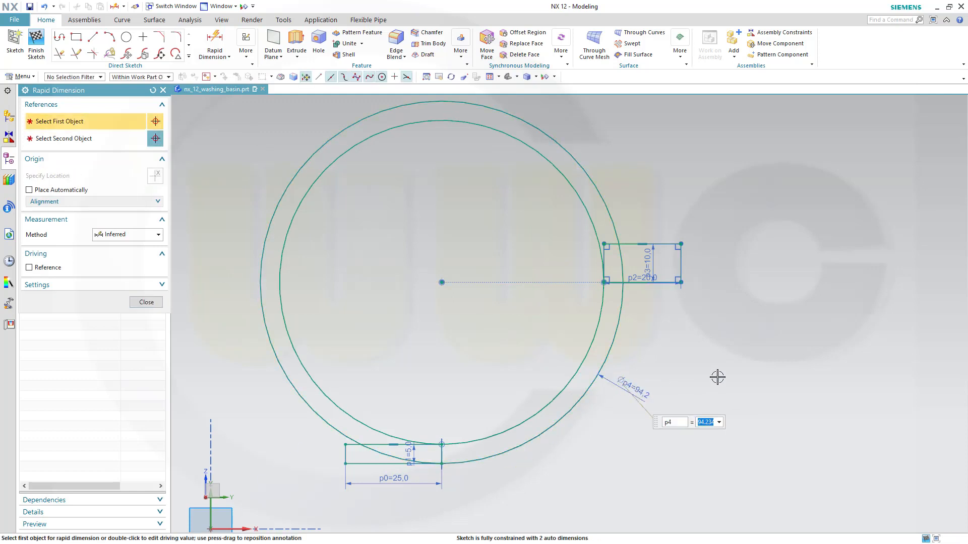
key(Return)
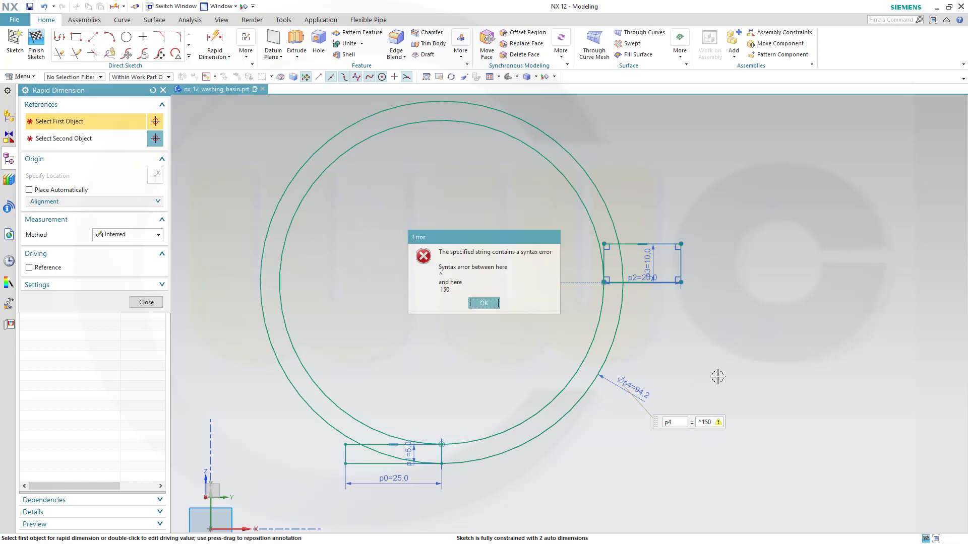
click(500, 302)
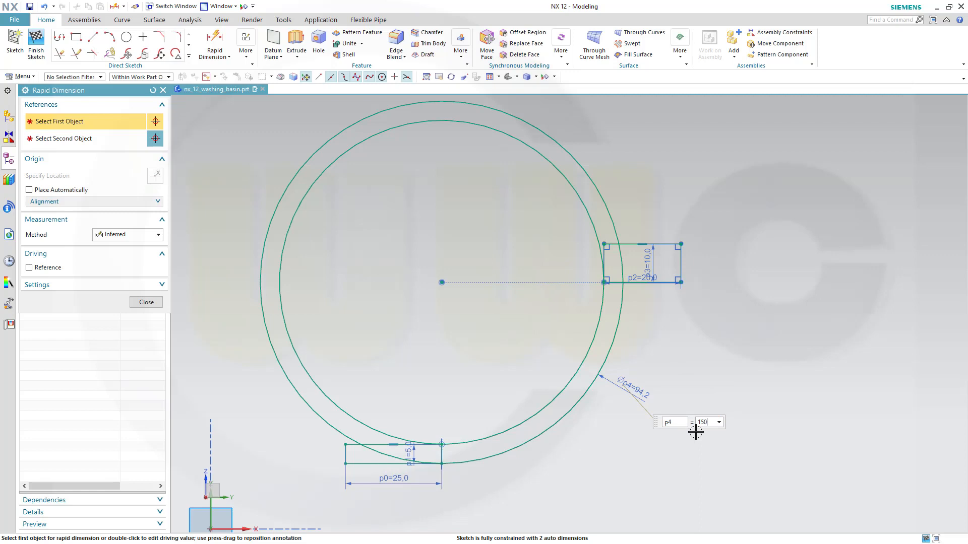
text(150)
key(Return)
shift+middle_drag(778, 338, 759, 411)
scroll(742, 404, up, 2)
scroll(739, 406, down, 3)
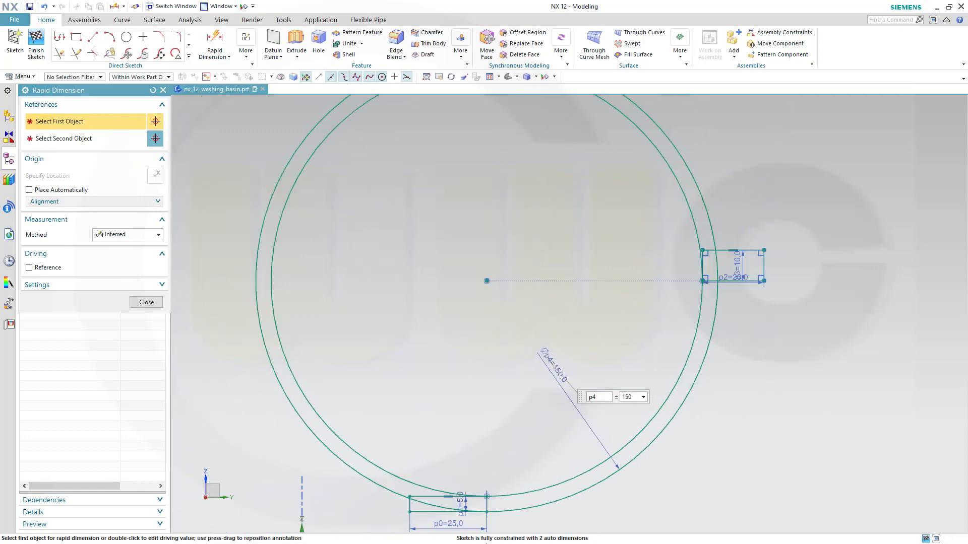
scroll(494, 504, up, 2)
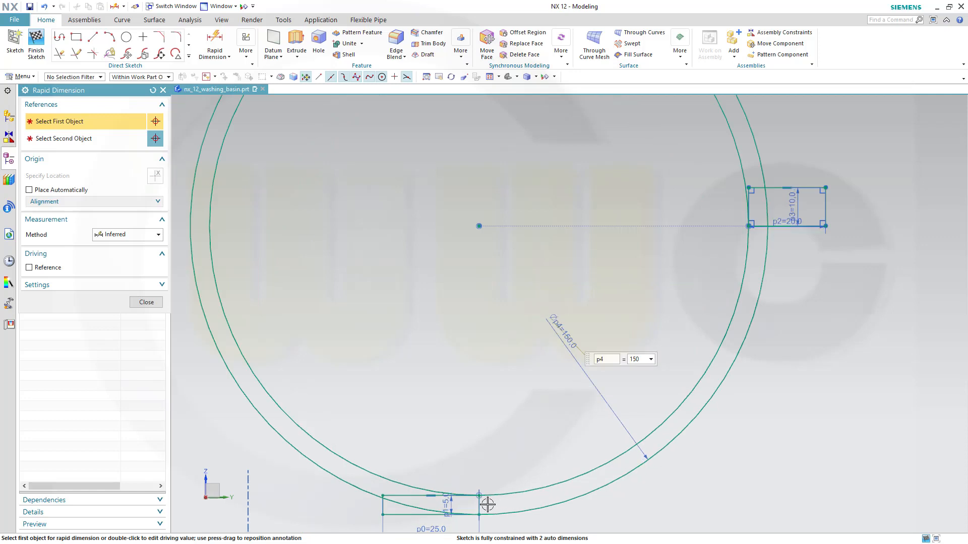
key(Escape)
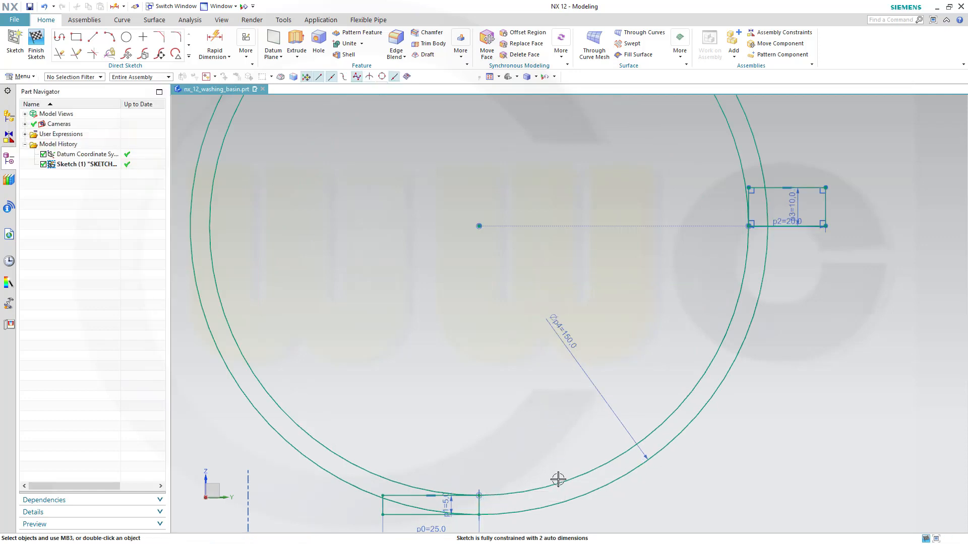
Convert the right edge of the 25 × 5 mm rectangle to a reference line.
scroll(554, 499, up, 1)
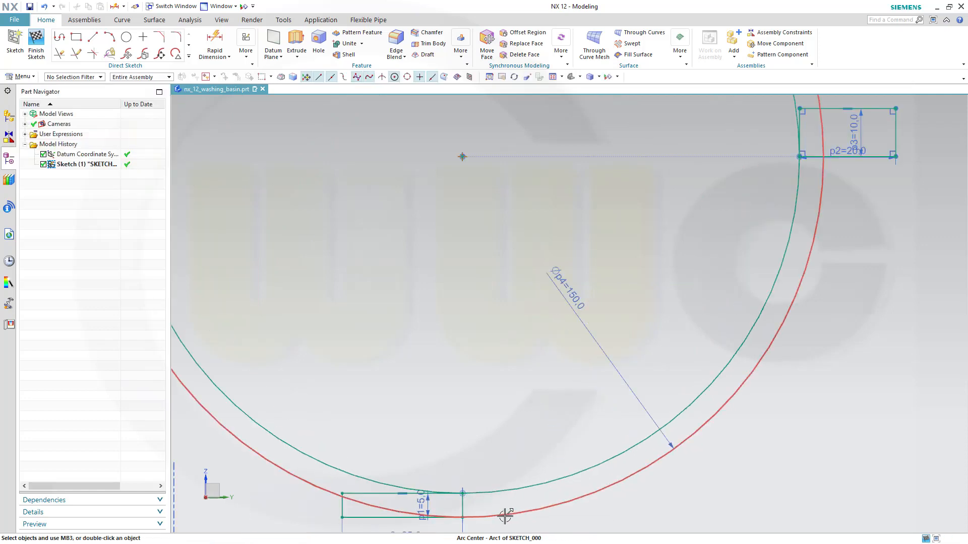
click(464, 497)
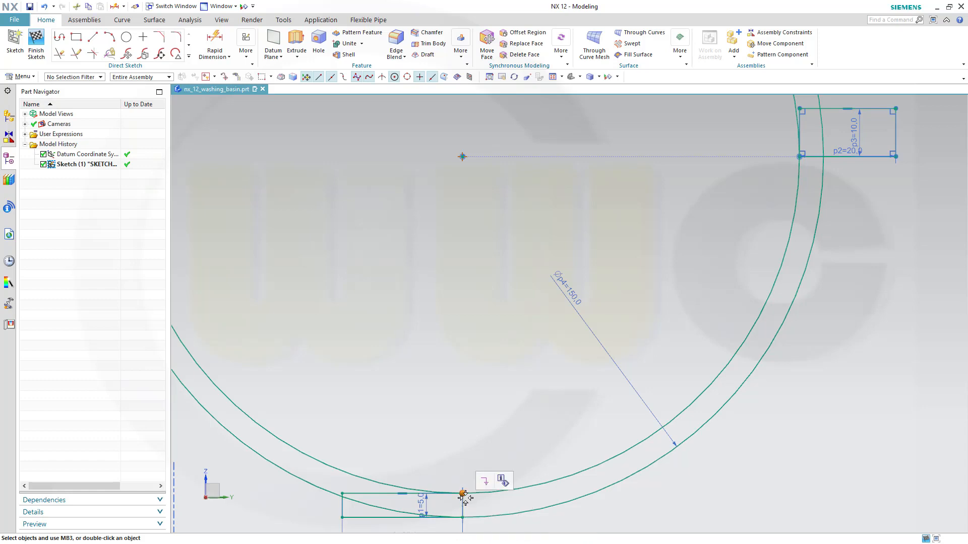
click(485, 481)
scroll(463, 512, up, 2)
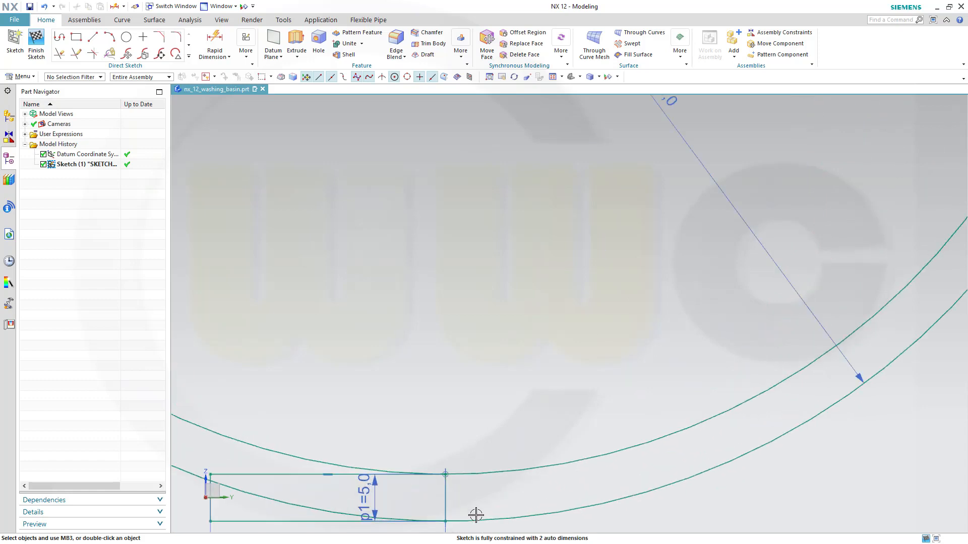
scroll(455, 509, up, 1)
click(437, 510)
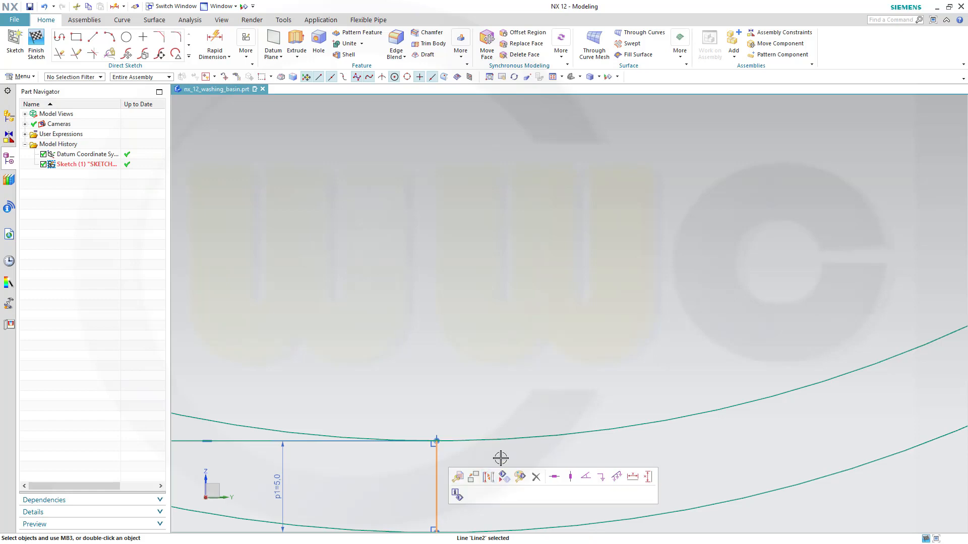
click(489, 478)
scroll(594, 383, down, 5)
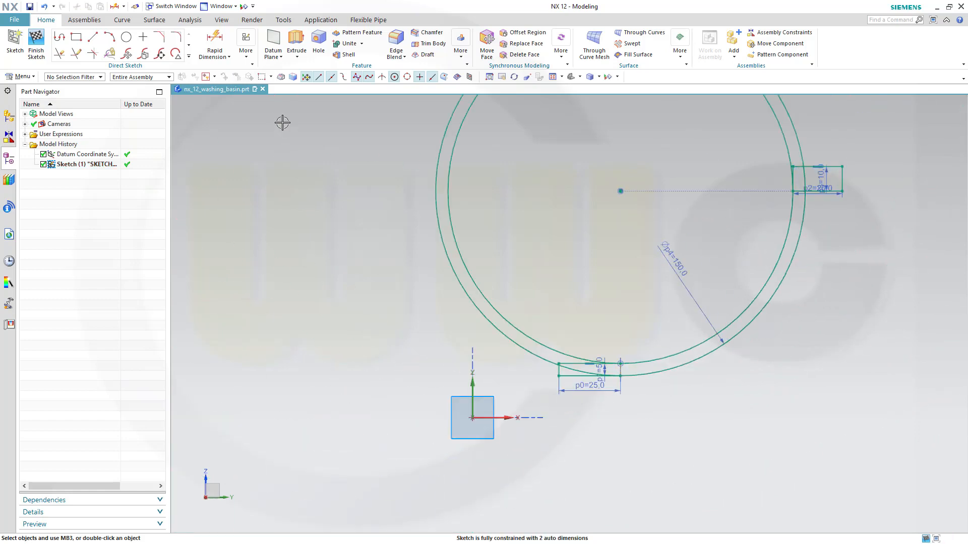
Quick Trim the circles down to the lower-right arcs, and trim the surplus arc and edge segments at the 20 × 10 mm rectangle.
click(59, 53)
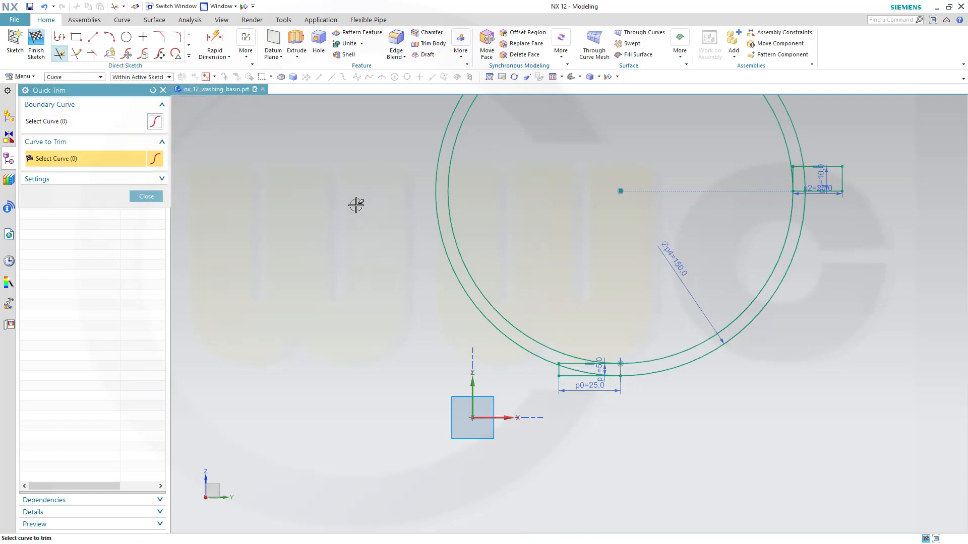
drag(357, 205, 502, 213)
scroll(782, 209, up, 5)
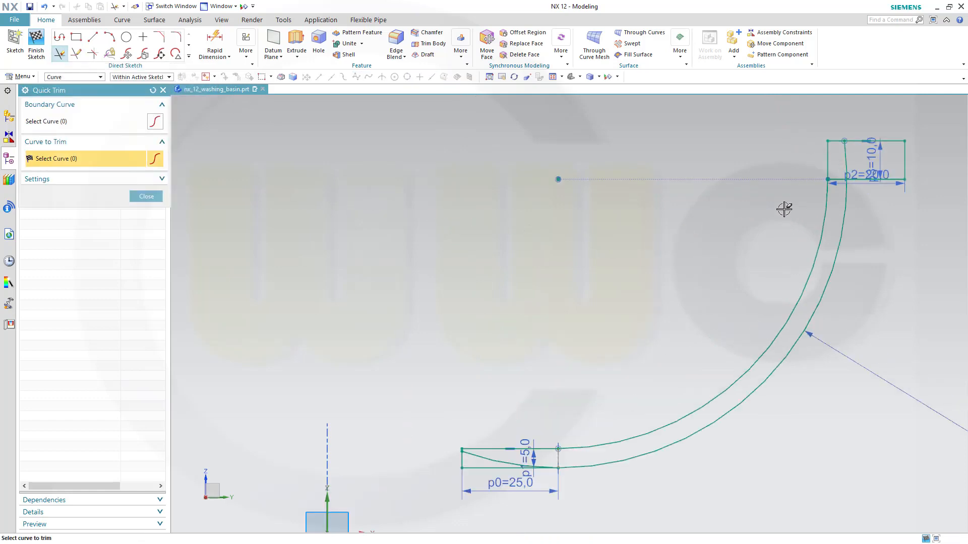
mouse_move(780, 187)
mouse_down()
mouse_move(813, 186)
mouse_move(780, 234)
mouse_up()
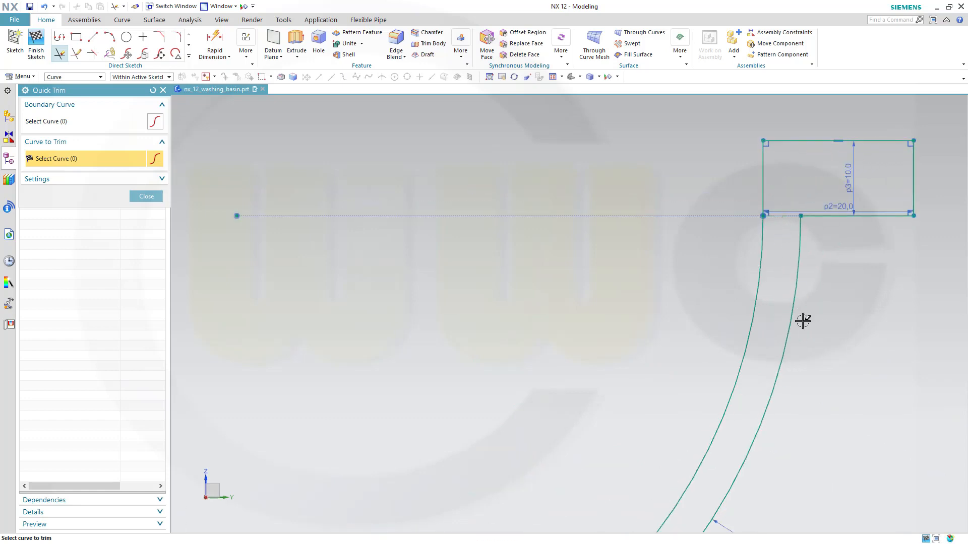
Trim away the leftover piece of the outer arc inside the 25 × 5 mm rectangle.
mouse_move(844, 327)
shift+middle_down()
mouse_move(854, 111)
mouse_move(845, 72)
shift+middle_up()
right_click(844, 72)
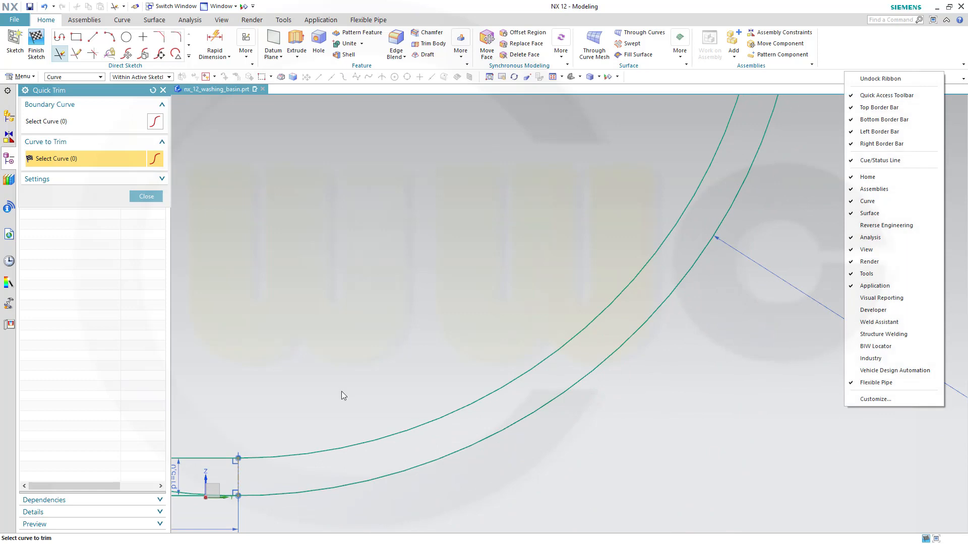
click(358, 368)
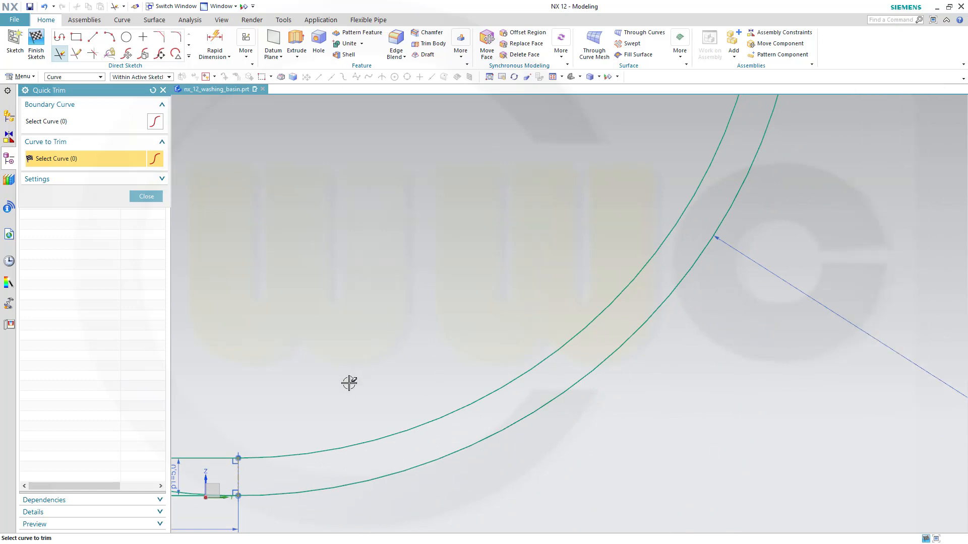
mouse_move(348, 381)
shift+middle_down()
mouse_move(588, 259)
mouse_move(798, 229)
shift+middle_up()
drag(570, 332, 578, 317)
key(Escape)
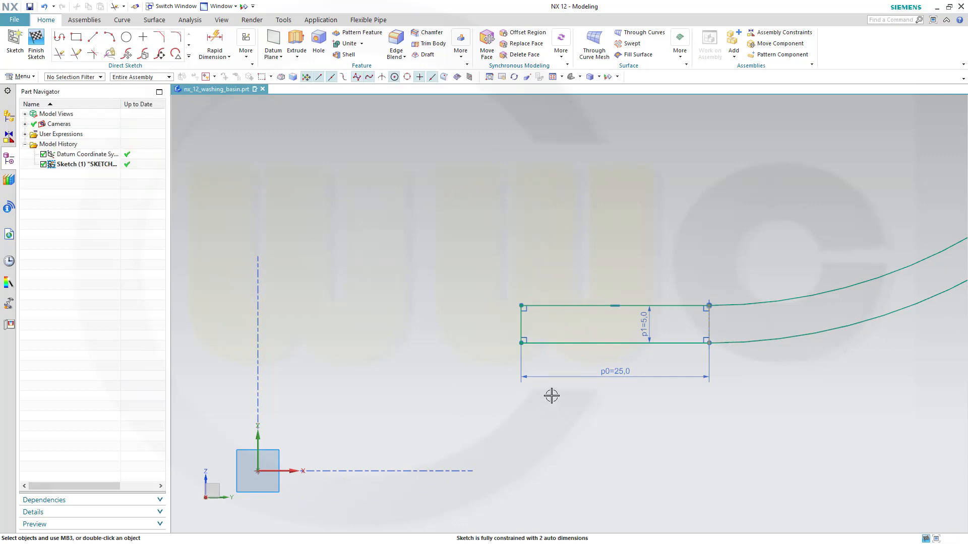
Make the lower edge of the 25 × 5 mm rectangle collinear with the sketch's horizontal axis.
click(570, 344)
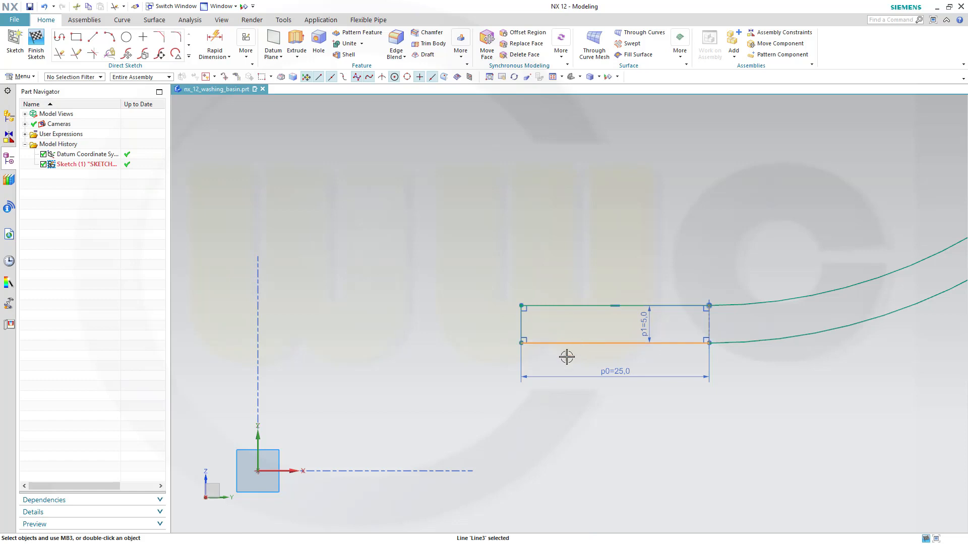
click(293, 470)
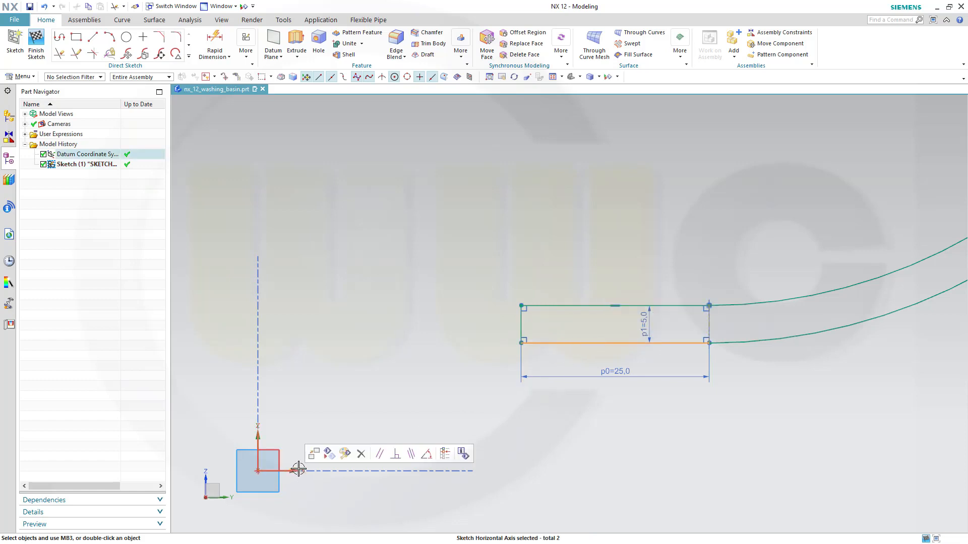
click(411, 453)
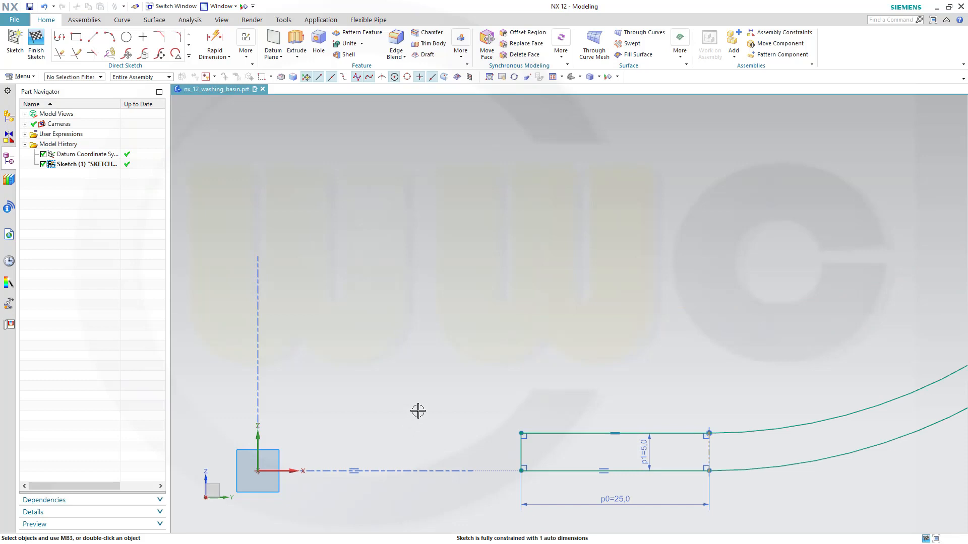
Dimension the 25 × 5 mm rectangle's left edge 15 mm from the vertical axis and finish the sketch.
click(214, 43)
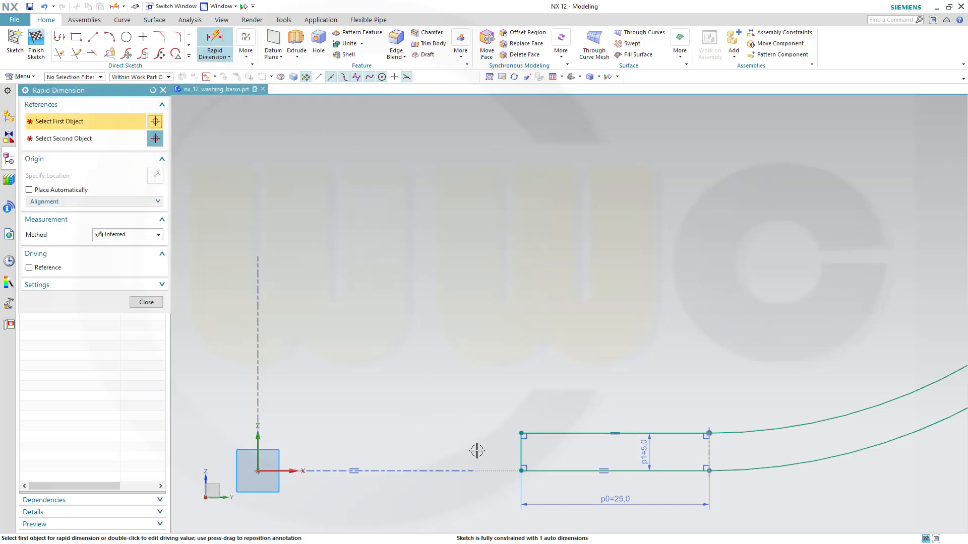
click(515, 444)
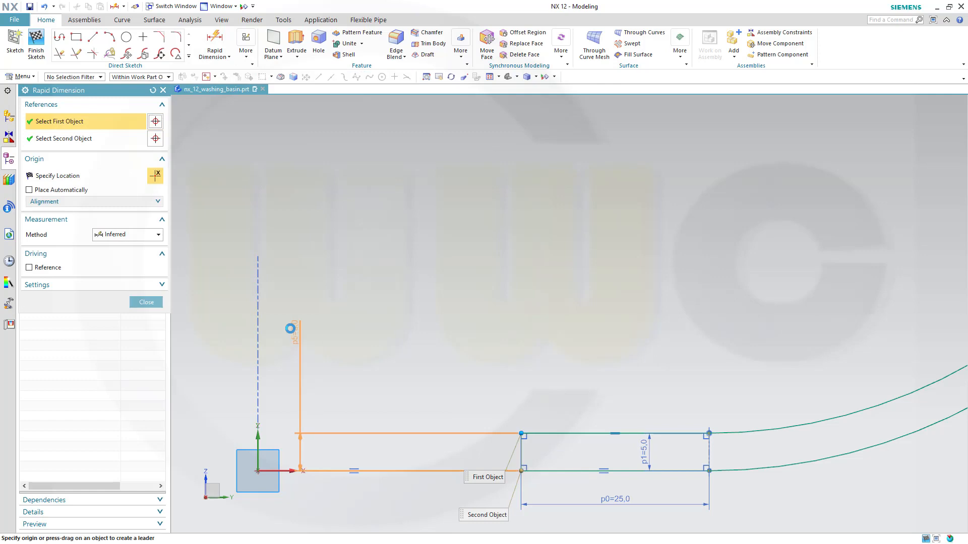
click(255, 438)
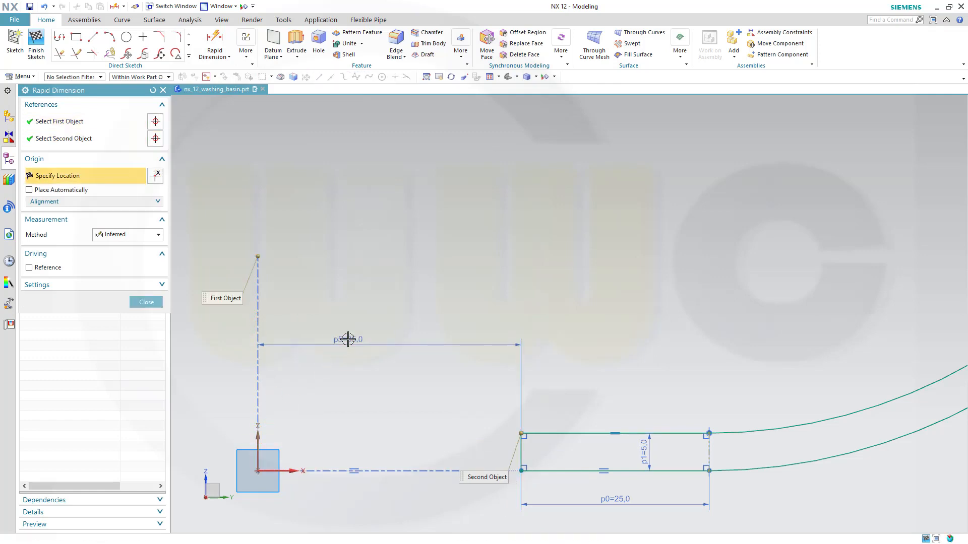
click(345, 339)
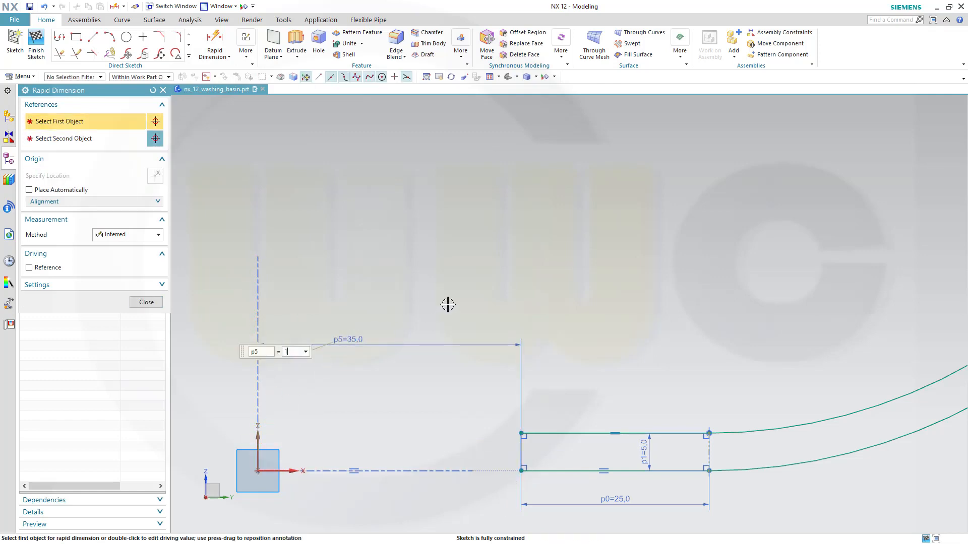
key(Return)
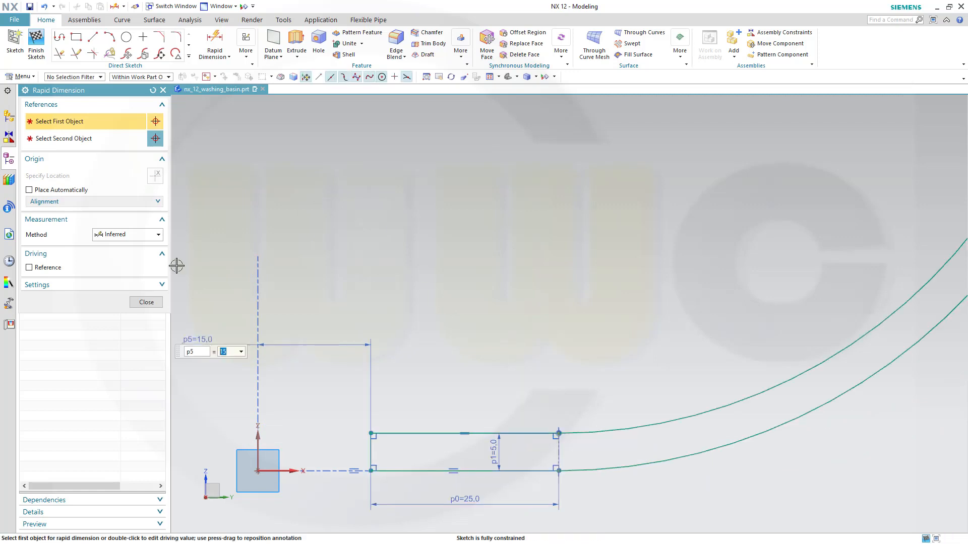
click(146, 303)
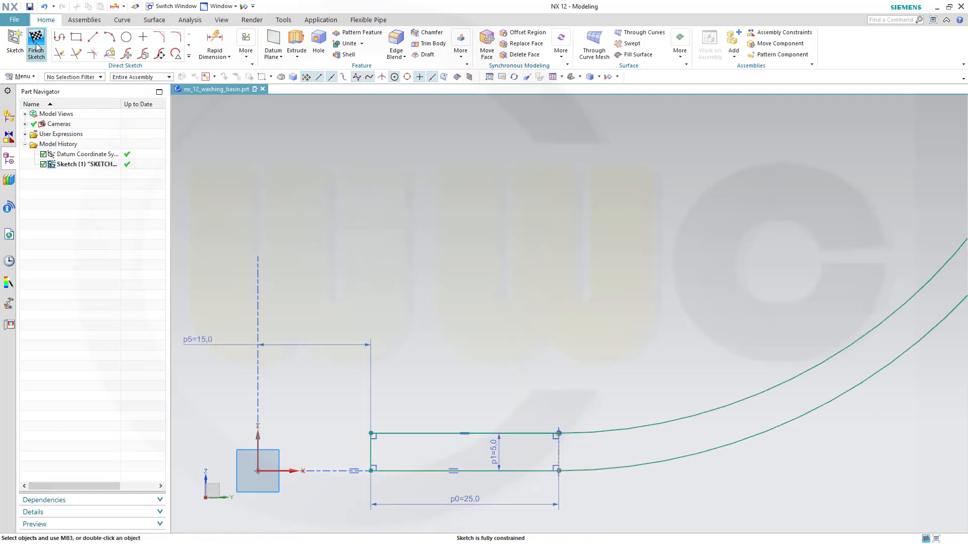
key(ctrl+q)
mouse_move(590, 227)
middle_down()
mouse_move(558, 292)
mouse_move(515, 322)
mouse_move(540, 326)
mouse_move(543, 337)
middle_up()
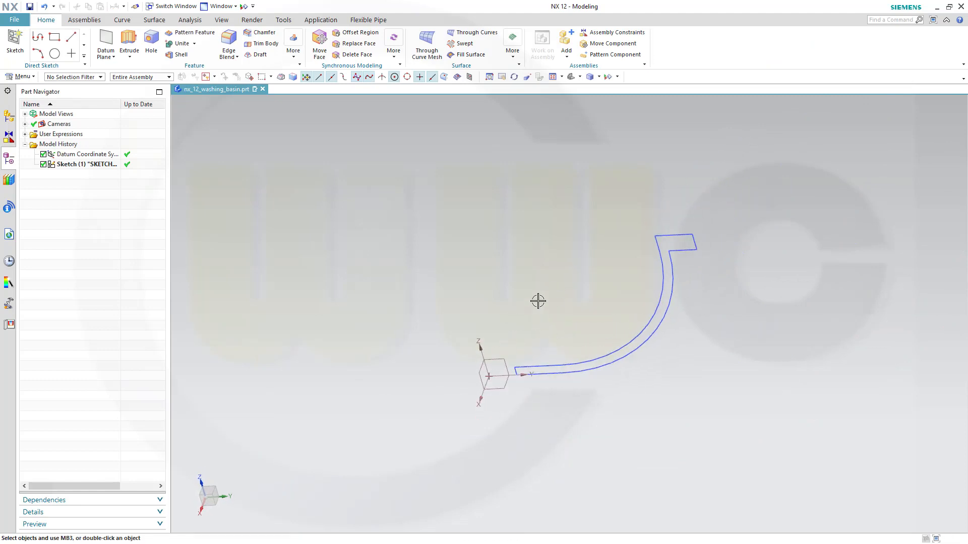
mouse_move(537, 301)
middle_down()
mouse_move(371, 349)
mouse_move(389, 348)
mouse_move(380, 358)
middle_up()
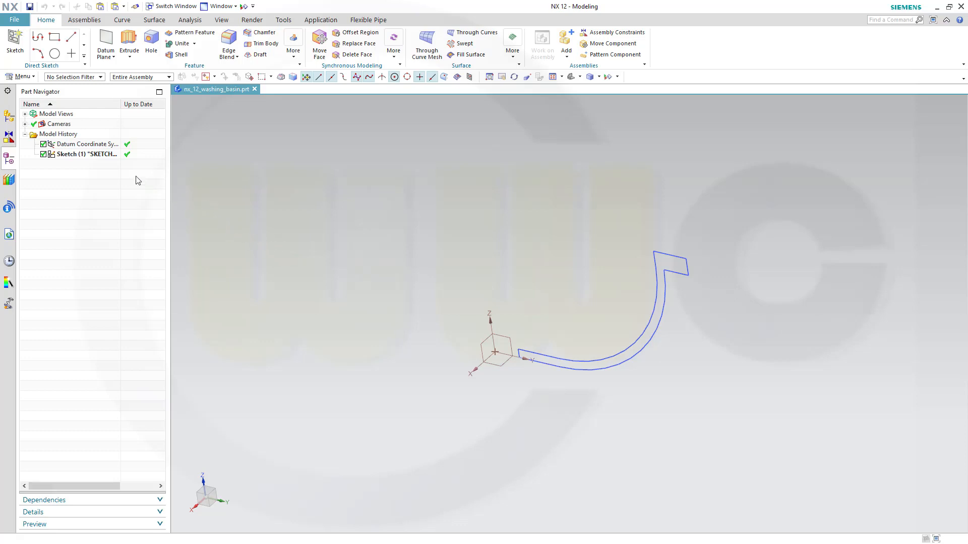
Copy the finished wall-and-rim profile sketch.
click(105, 156)
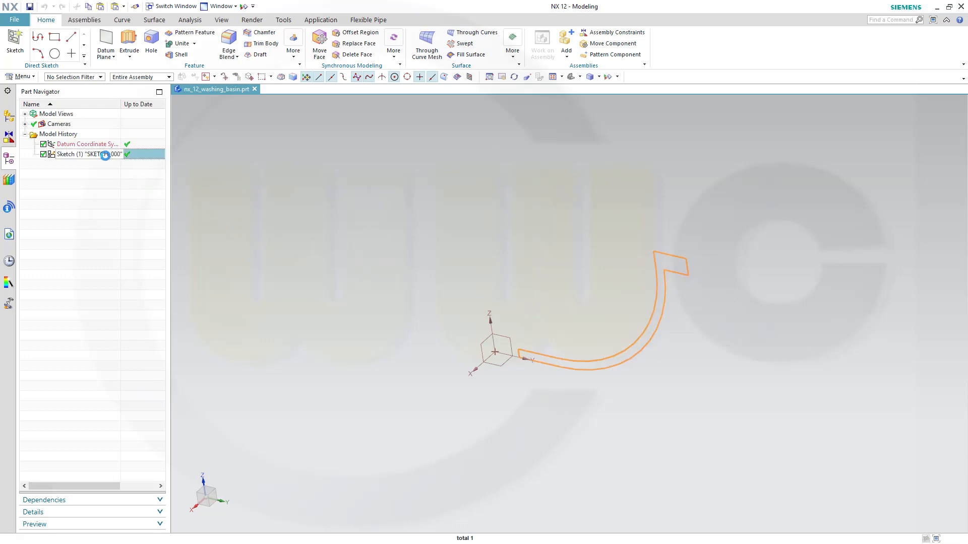
right_click(106, 159)
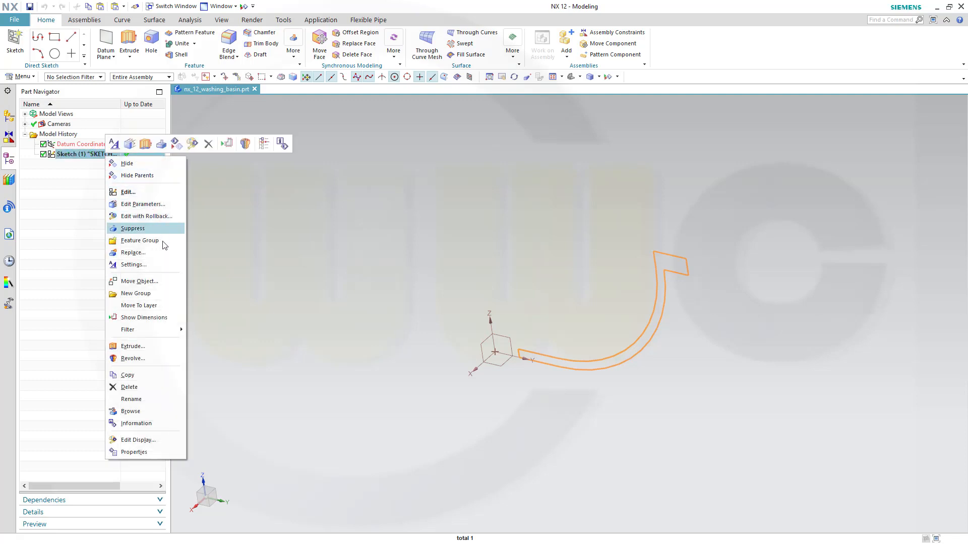
click(141, 379)
click(214, 350)
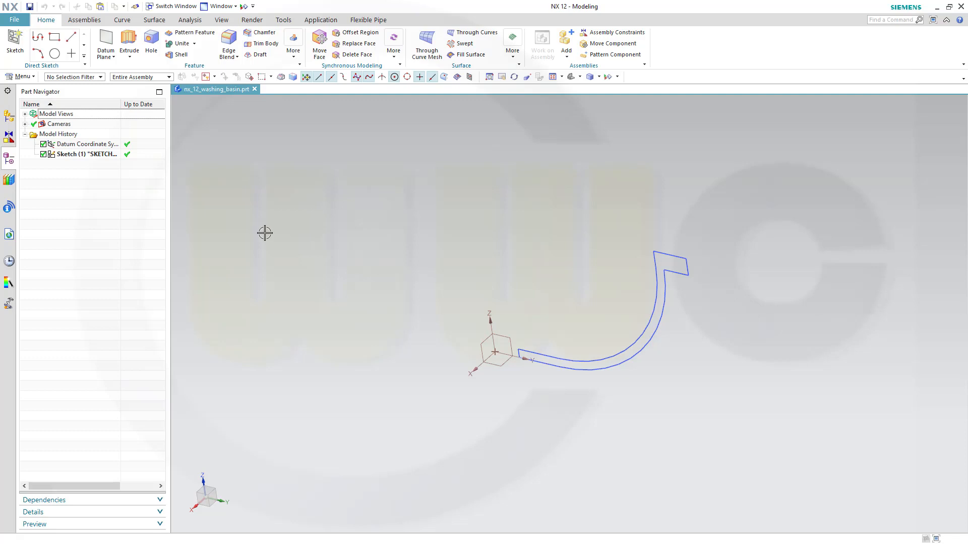
Paste the profile sketch on a dynamic CSYS at the origin, rotated 90° about XC, then about YC so XC points midway between X and Y.
key(ctrl+v)
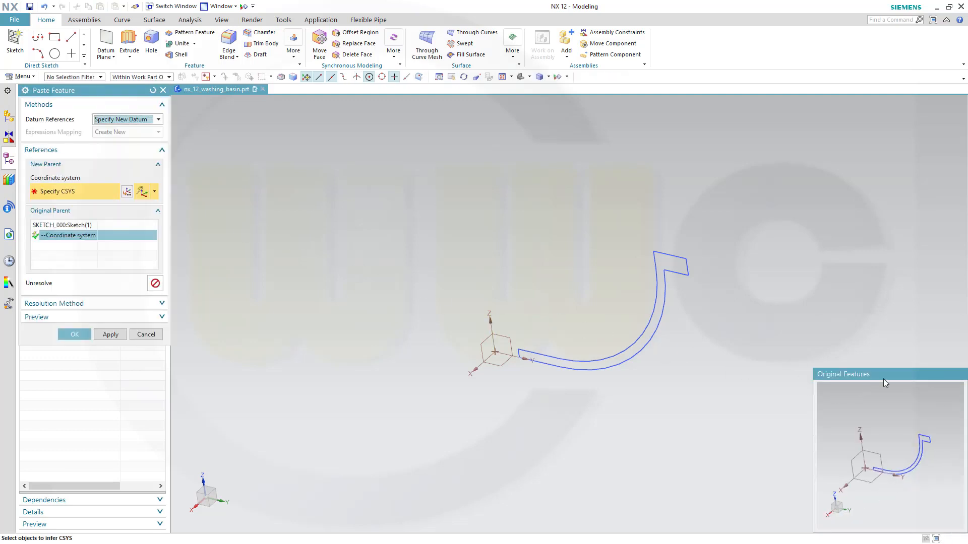
drag(883, 380, 828, 294)
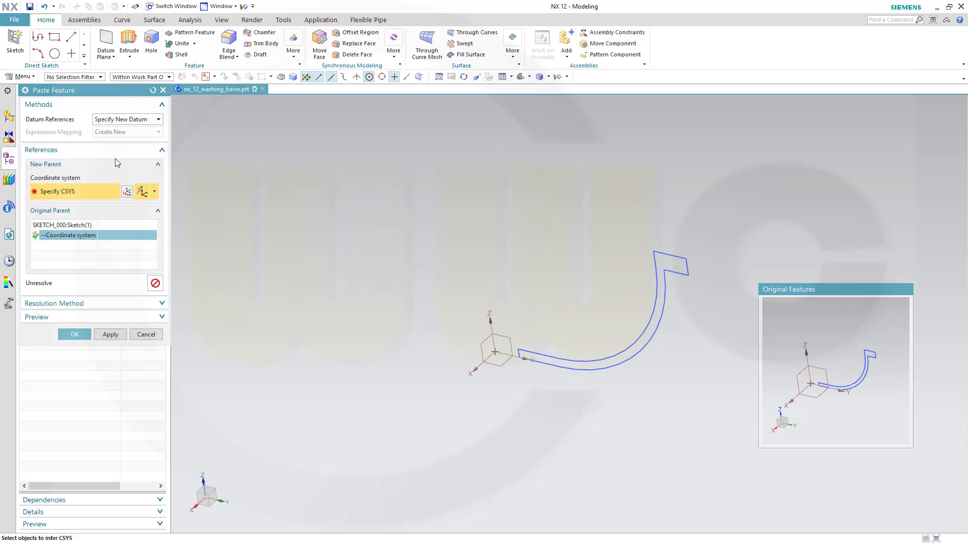
click(155, 191)
click(139, 207)
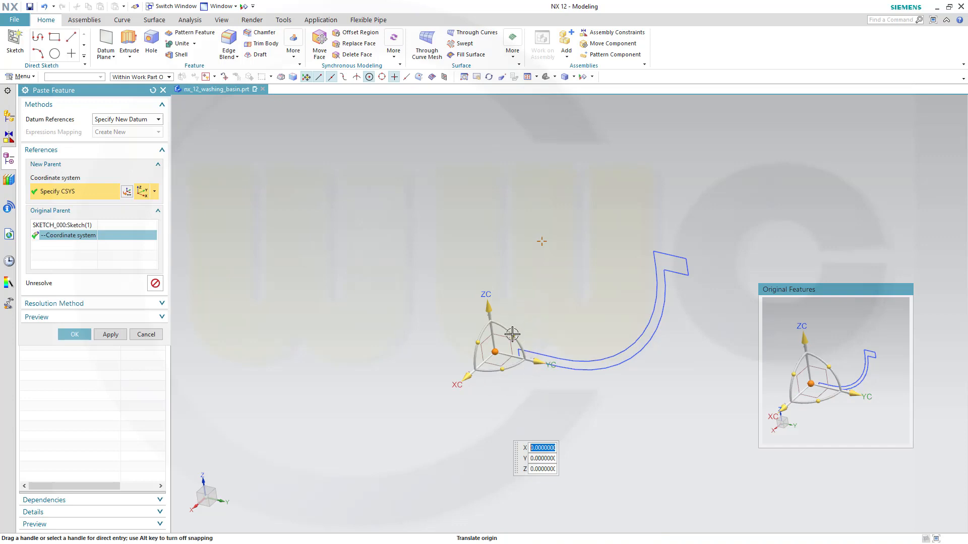
drag(512, 334, 460, 311)
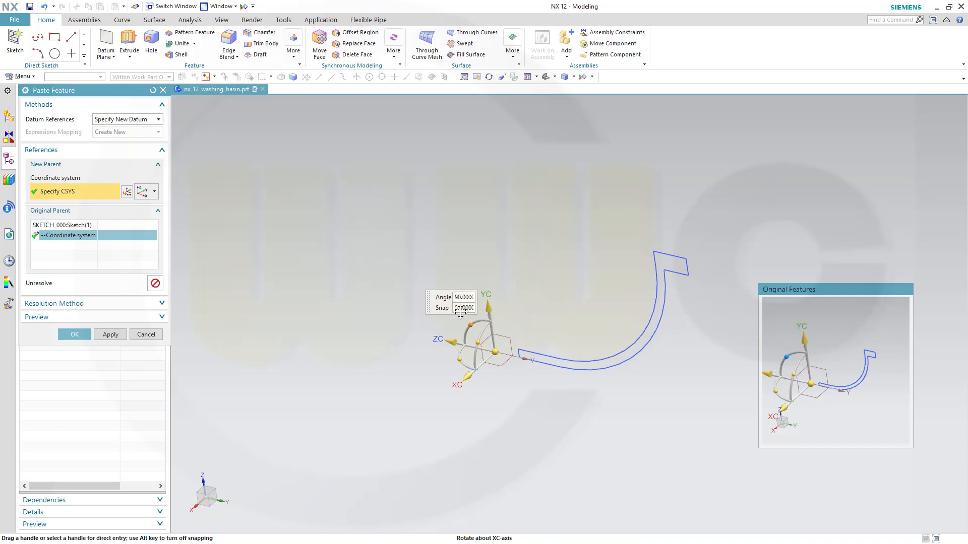
click(495, 351)
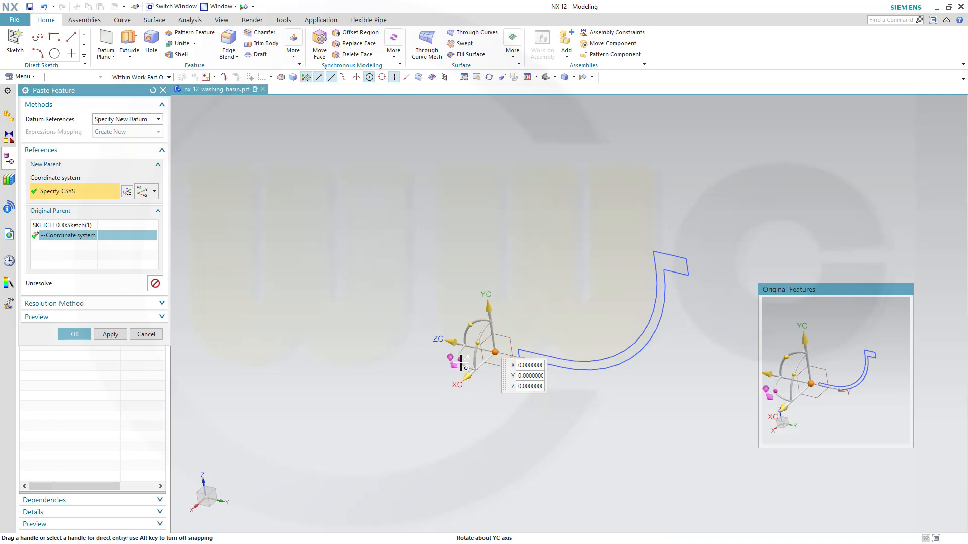
drag(457, 360, 490, 373)
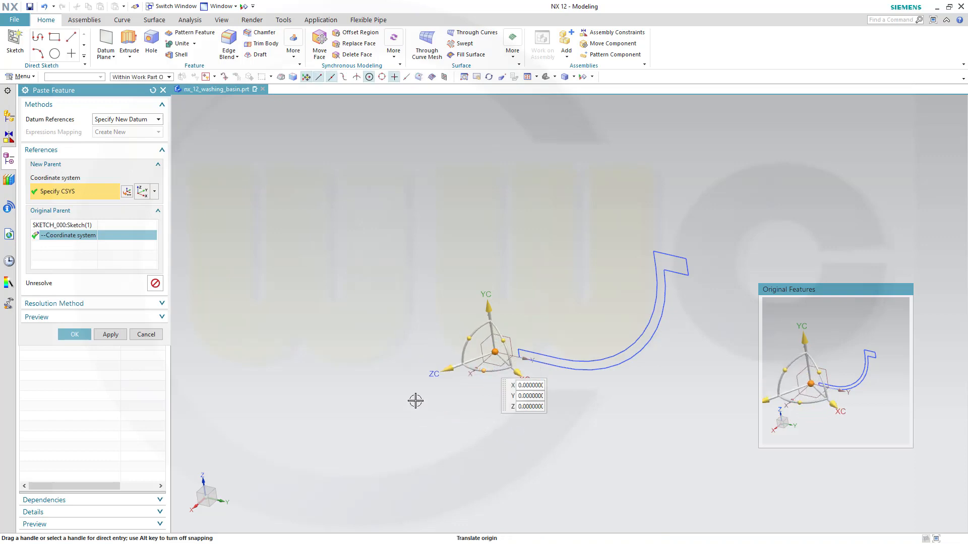
click(78, 336)
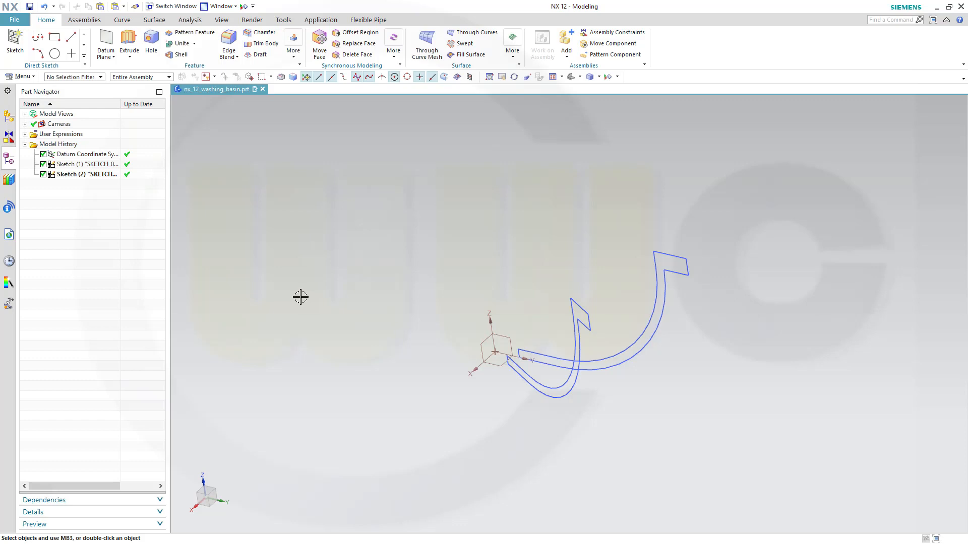
Paste another profile copy on a dynamic CSYS at the origin, rotated 90° about XC so YC points up and XC stays along X.
key(ctrl+v)
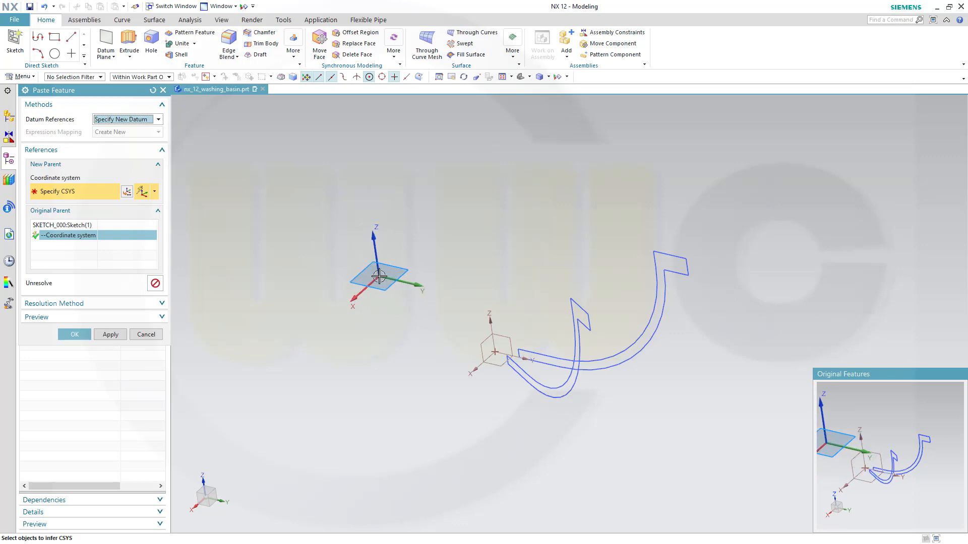
click(154, 192)
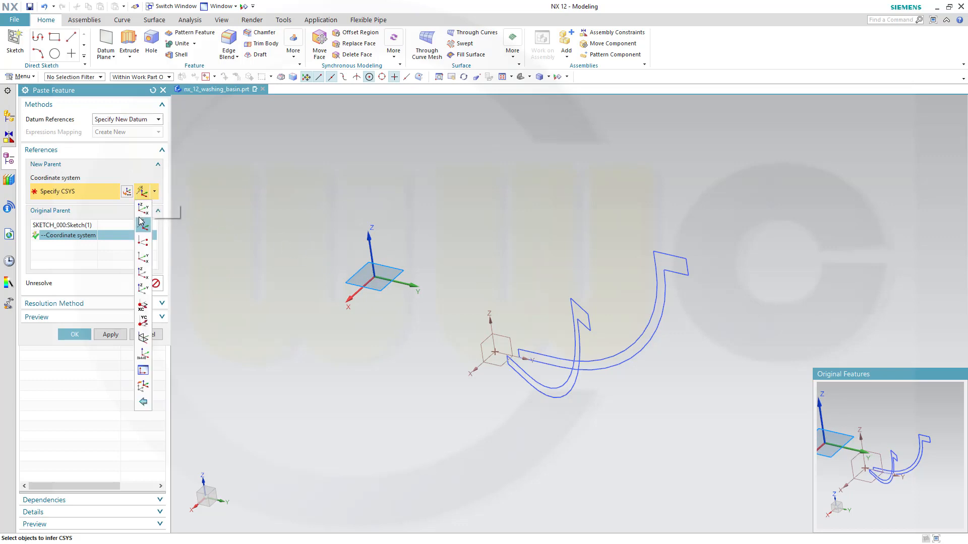
click(143, 208)
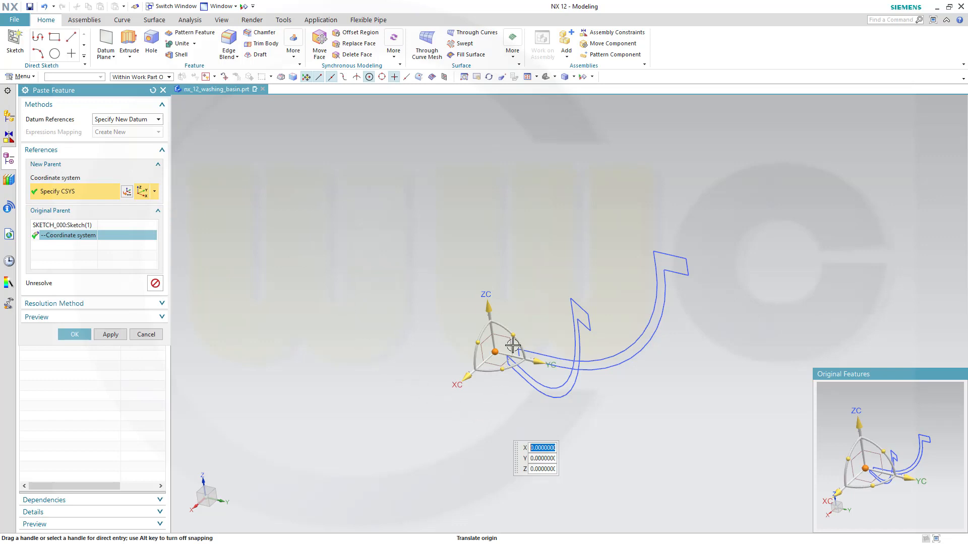
drag(513, 335, 432, 299)
click(495, 351)
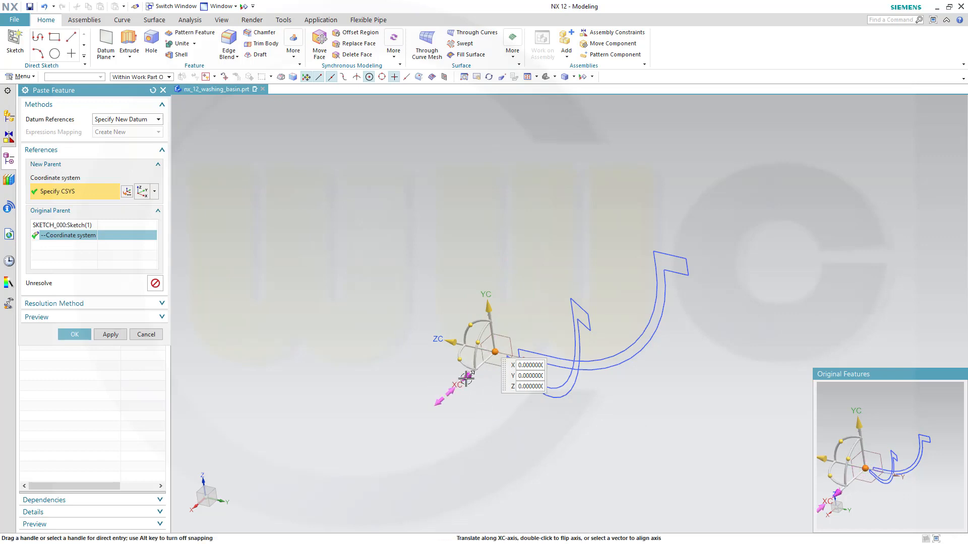
click(75, 335)
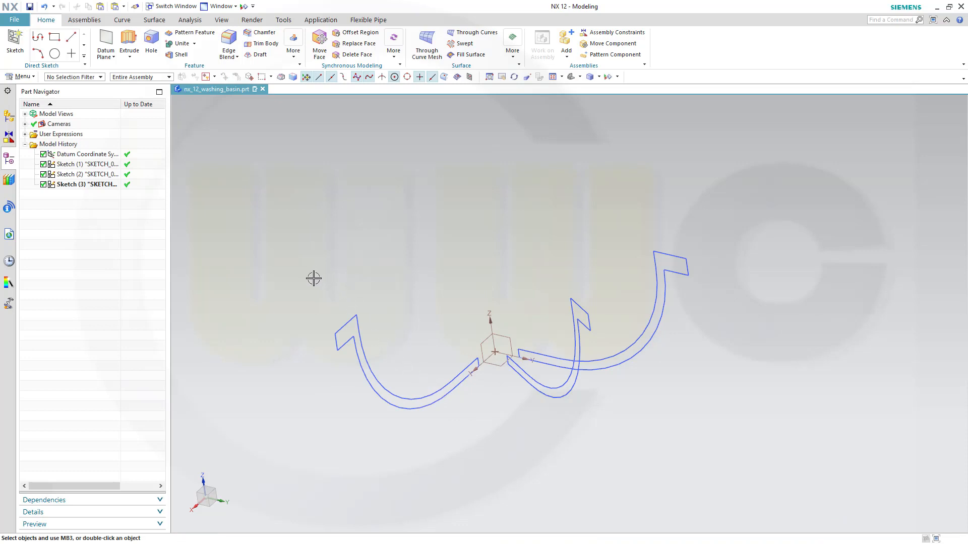
Paste a third profile copy on a dynamic CSYS rotated about XC so YC points up, and about YC so XC lies midway between X and negative Y.
key(ctrl+v)
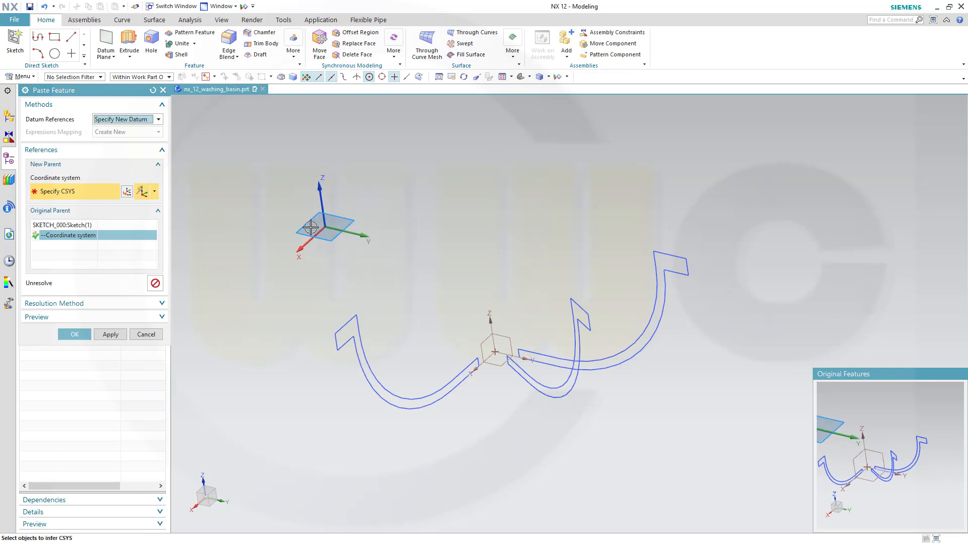
click(155, 192)
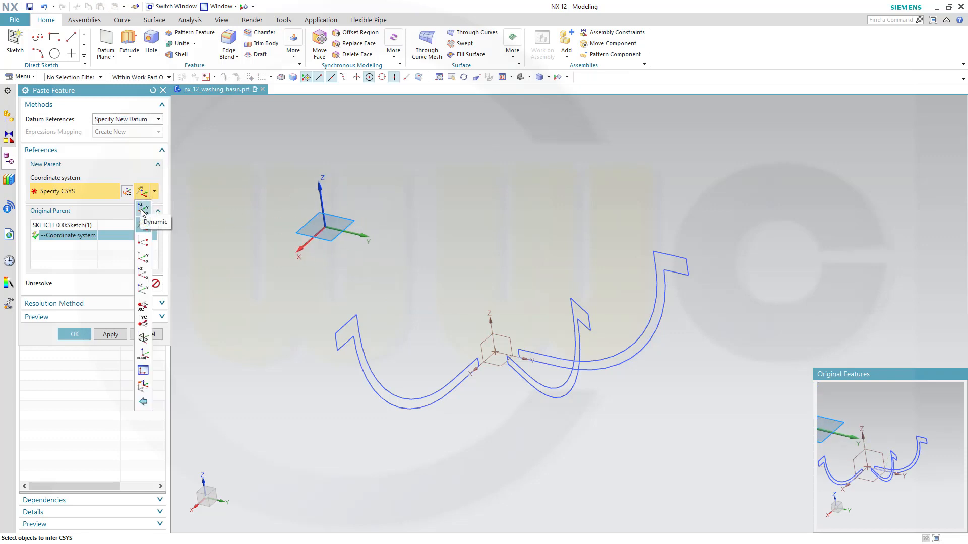
click(142, 209)
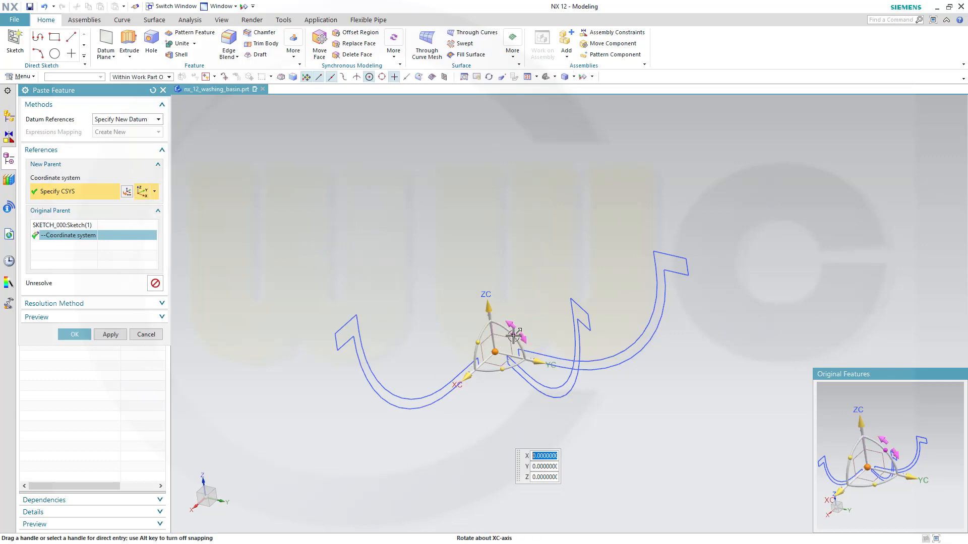
drag(512, 334, 474, 302)
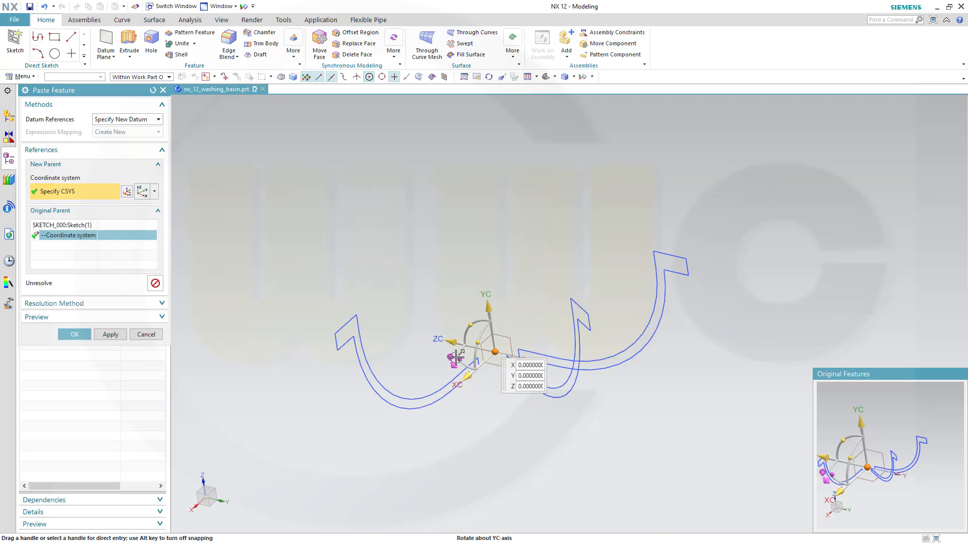
drag(453, 355, 465, 317)
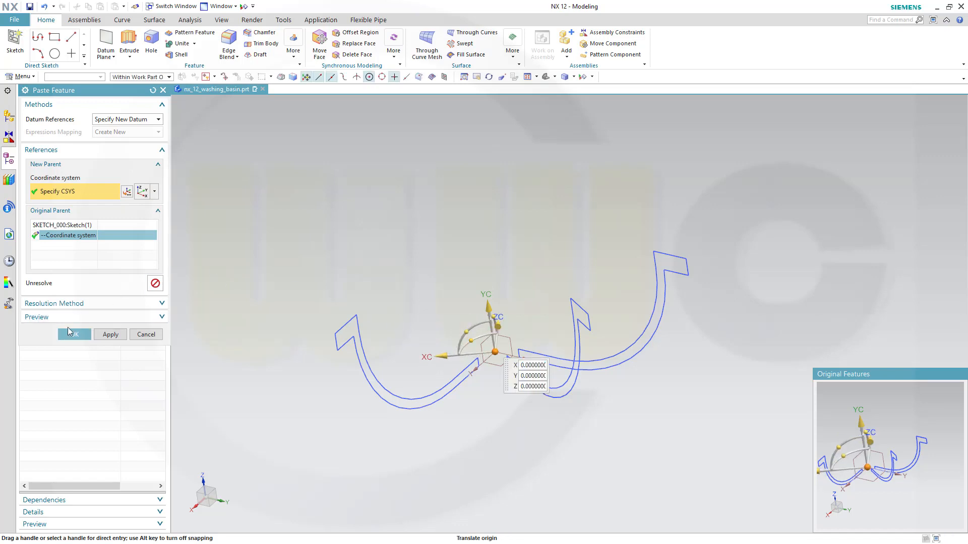
click(71, 334)
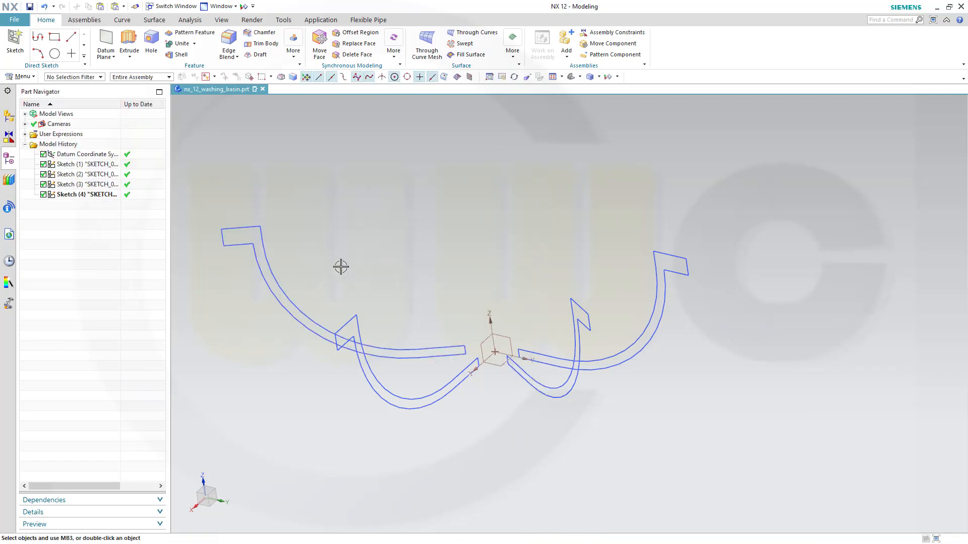
Paste a fourth profile copy on a dynamic CSYS rotated about XC so YC points up, and about YC so XC points along negative Y.
key(ctrl+v)
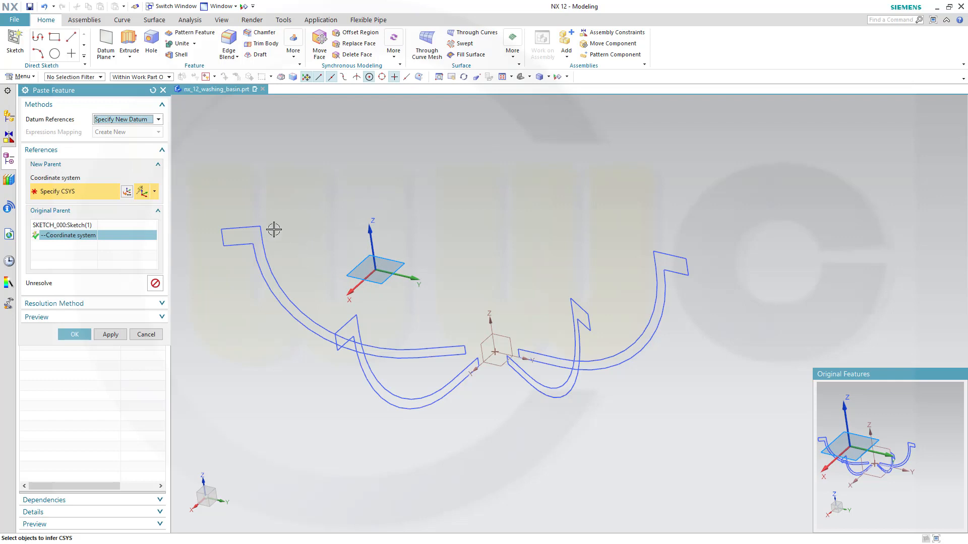
click(154, 193)
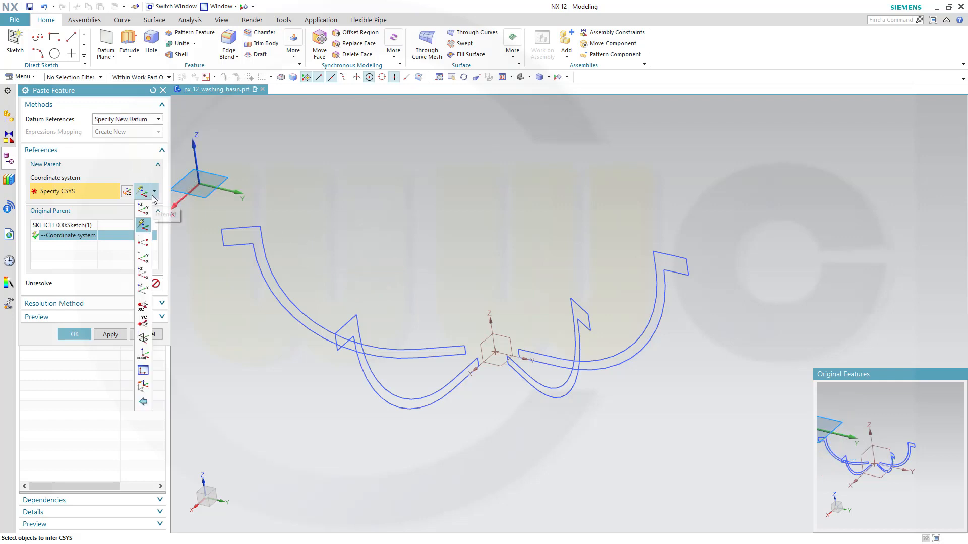
click(143, 208)
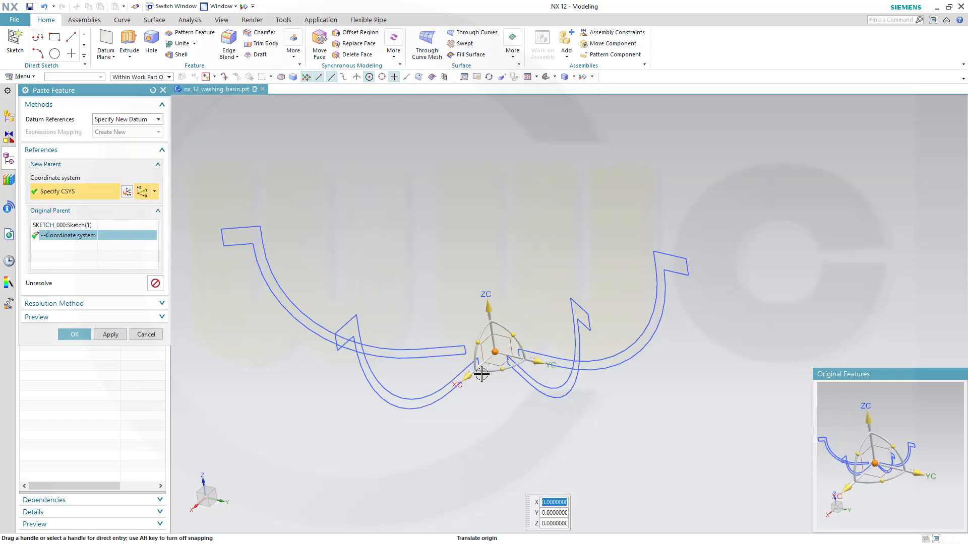
drag(512, 334, 449, 303)
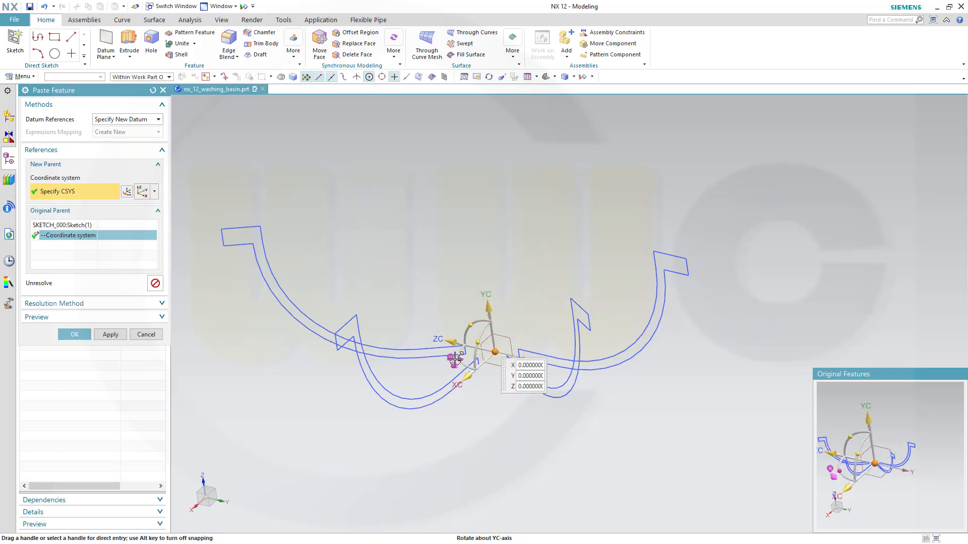
drag(455, 360, 484, 294)
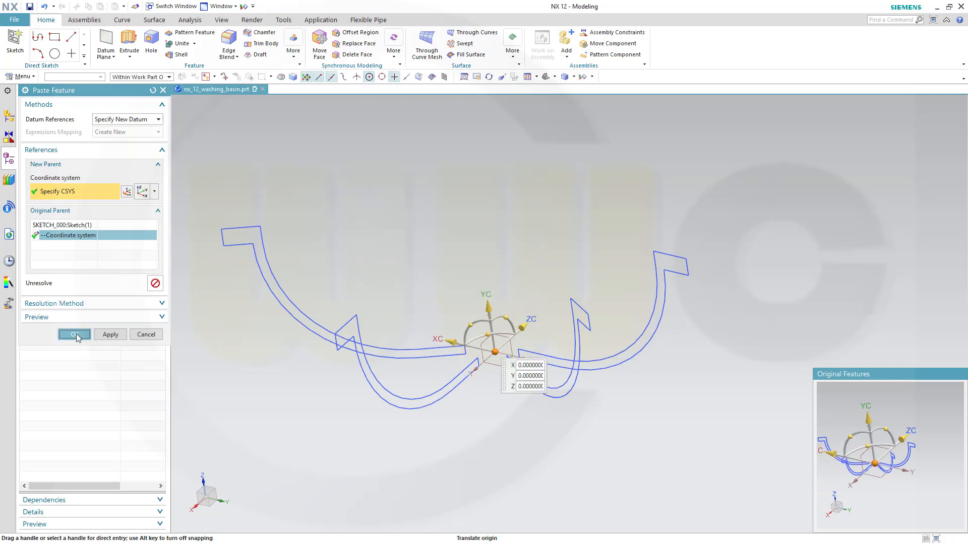
click(75, 334)
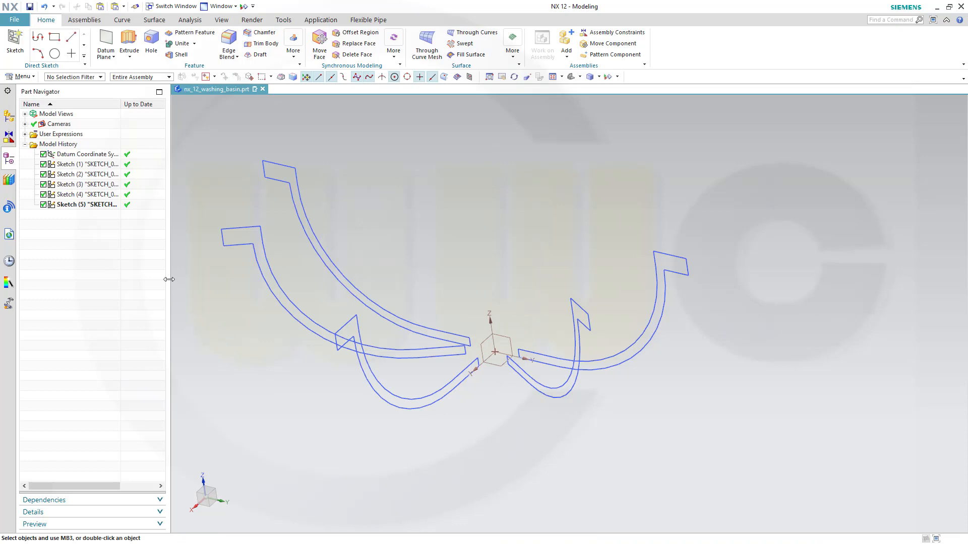
Set the 20 mm rim dimension (p18) of Sketch (3), the copy along the X axis, to 10 mm.
click(85, 184)
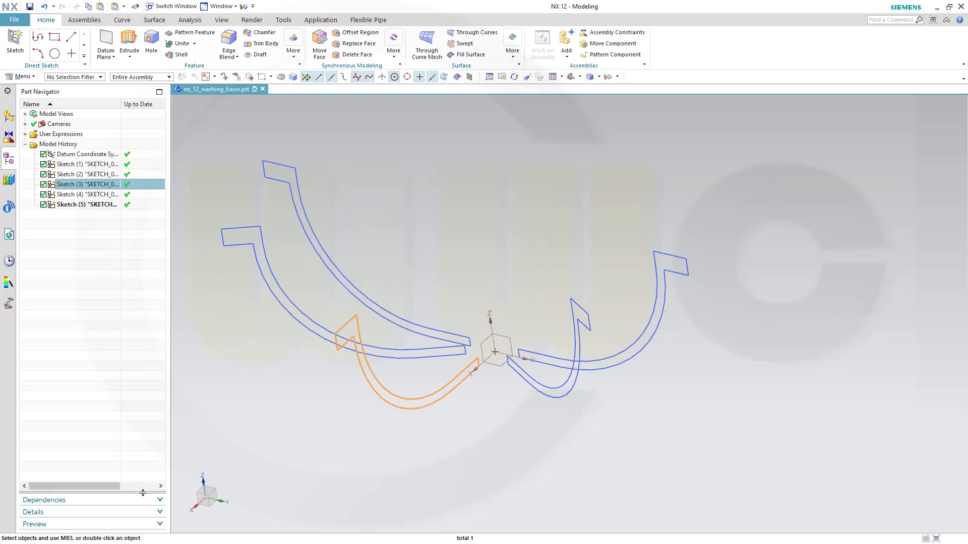
drag(143, 493, 145, 462)
drag(151, 380, 146, 395)
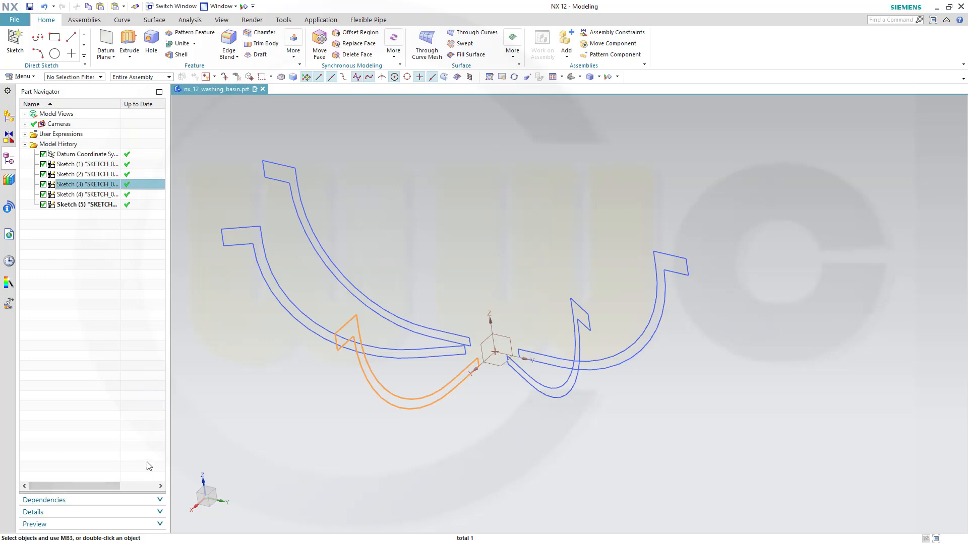
click(160, 512)
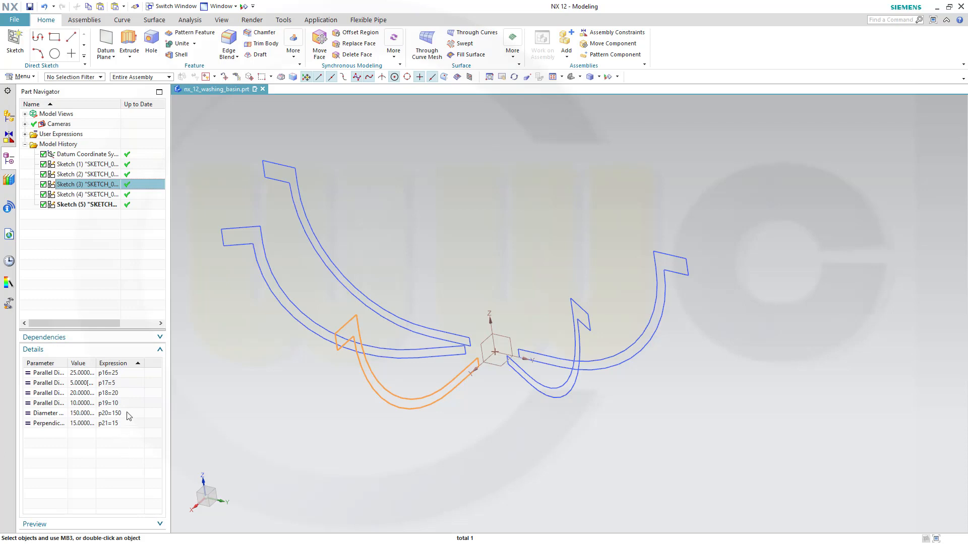
click(122, 396)
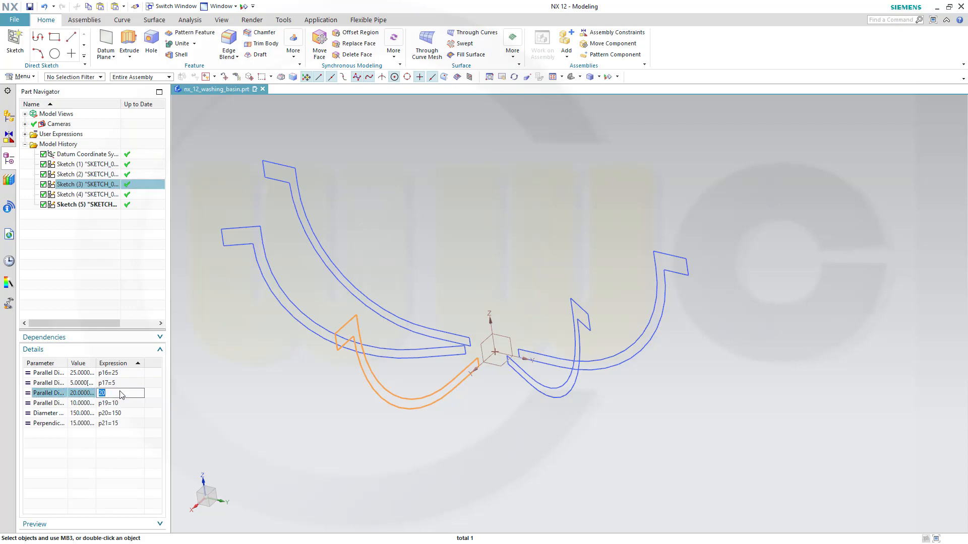
key(Return)
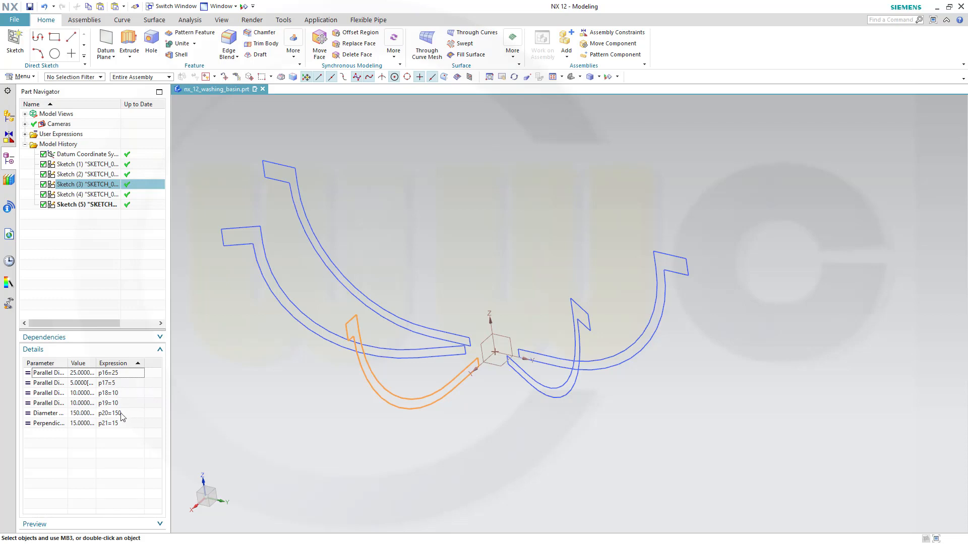
Set the diameter dimension (p20) of Sketch (3) to 240 mm and deselect the sketch.
double_click(121, 414)
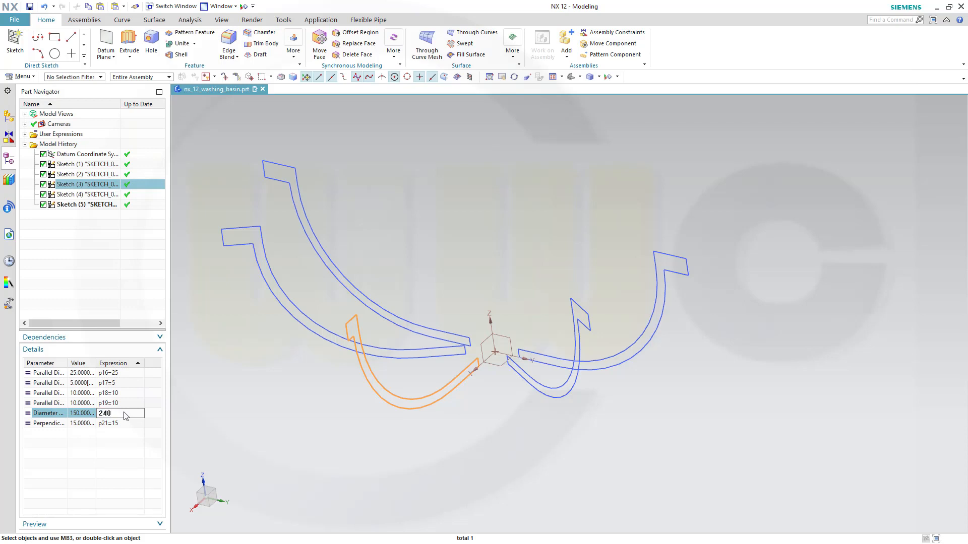
key(Return)
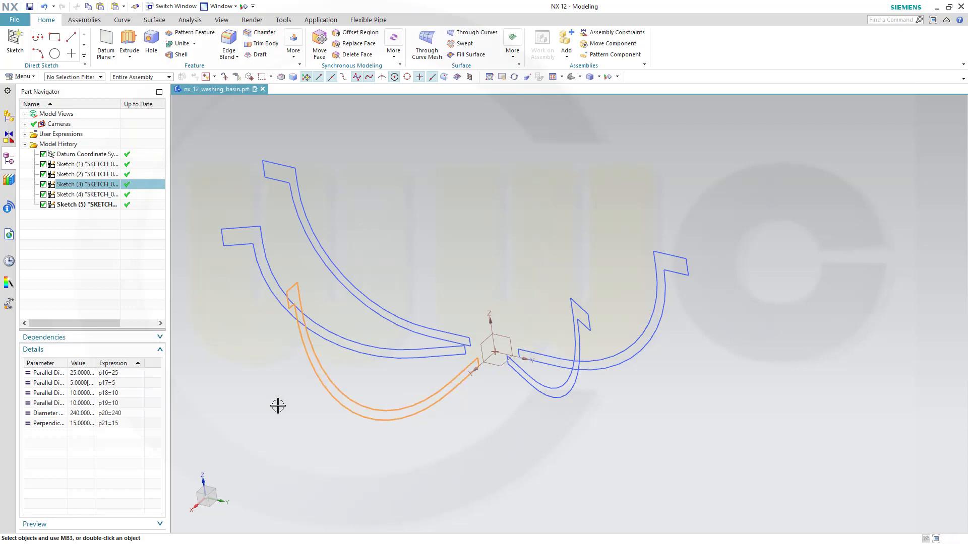
click(232, 303)
mouse_move(239, 384)
middle_down()
mouse_move(448, 406)
mouse_move(477, 449)
mouse_move(566, 453)
mouse_move(536, 495)
mouse_move(516, 484)
mouse_move(524, 486)
middle_up()
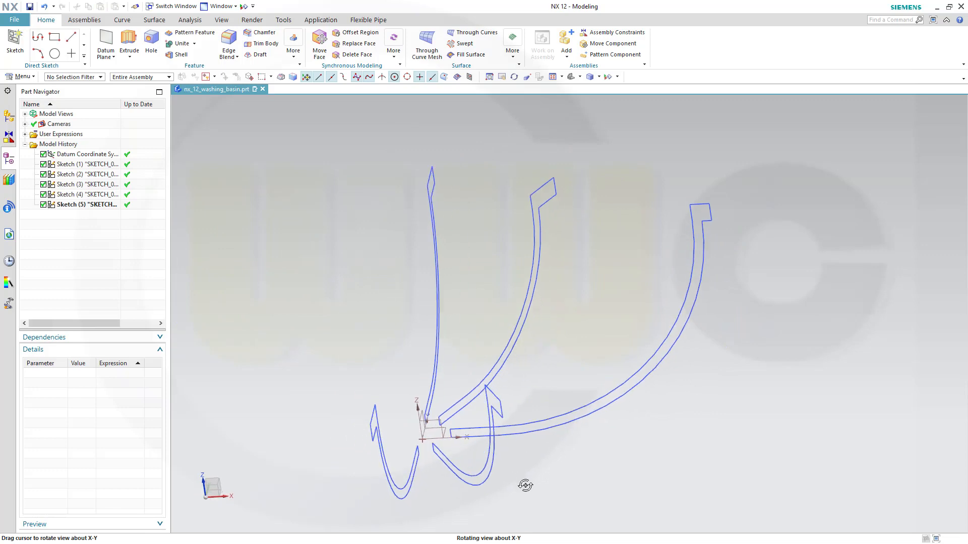
Start a Through Curves body with the profile along negative Y and the profile between X and negative Y as its first two sections.
click(476, 34)
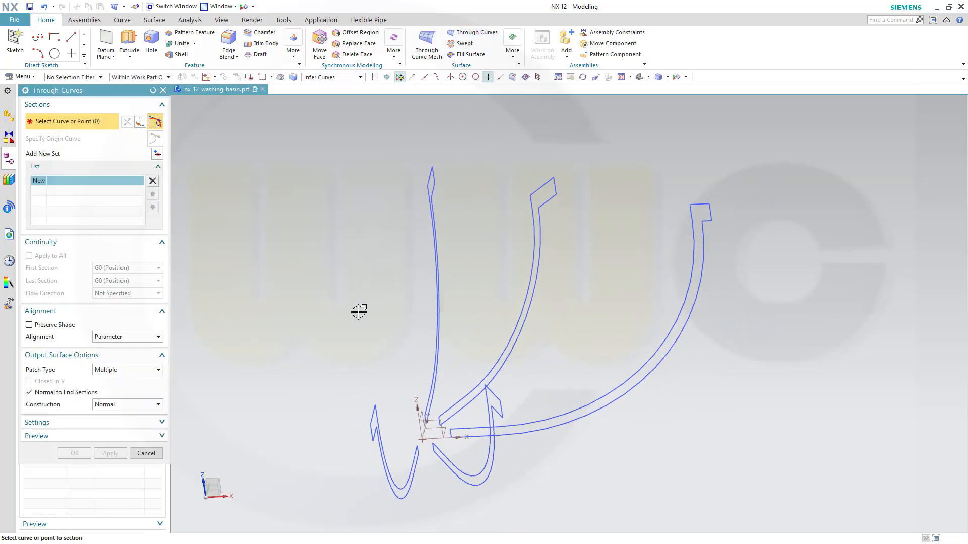
middle_drag(359, 311, 418, 306)
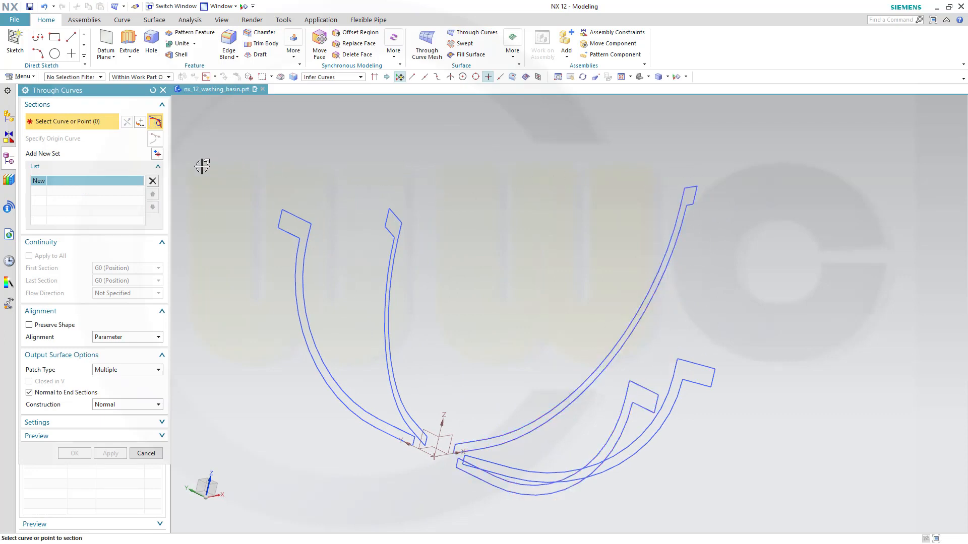
scroll(650, 357, up, 1)
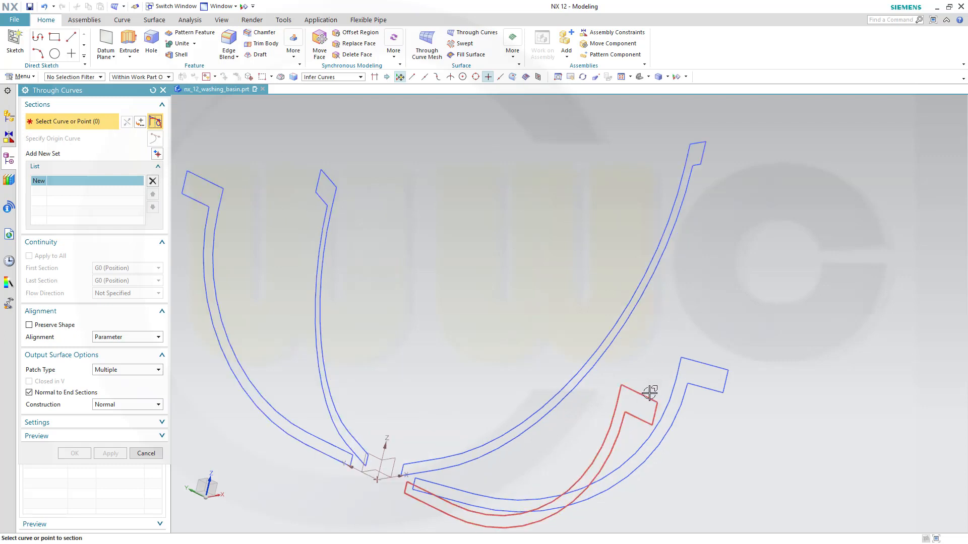
click(650, 393)
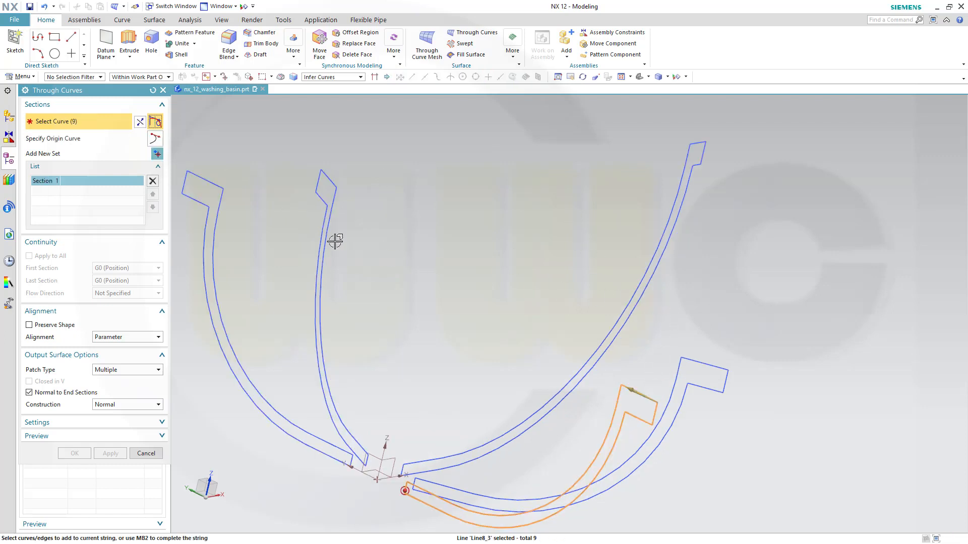
middle_click(173, 169)
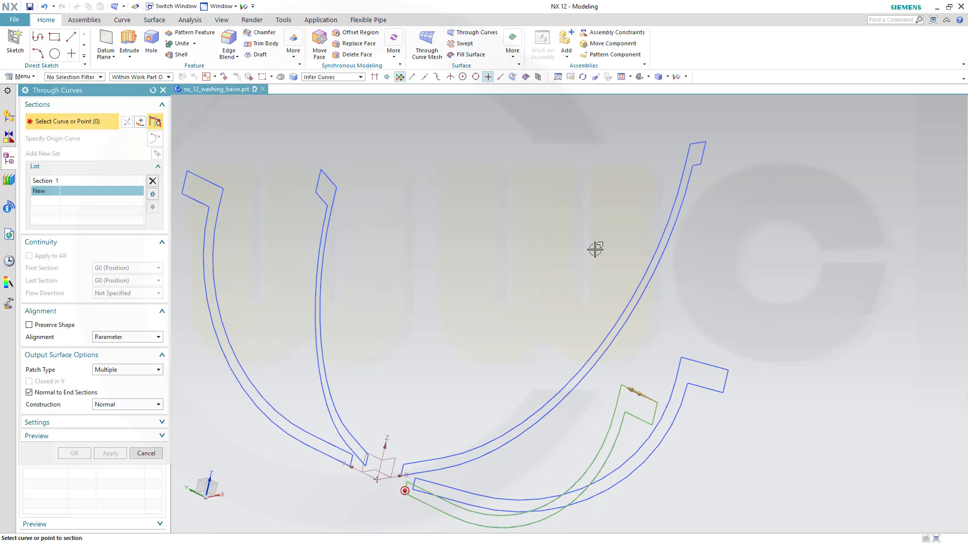
click(716, 364)
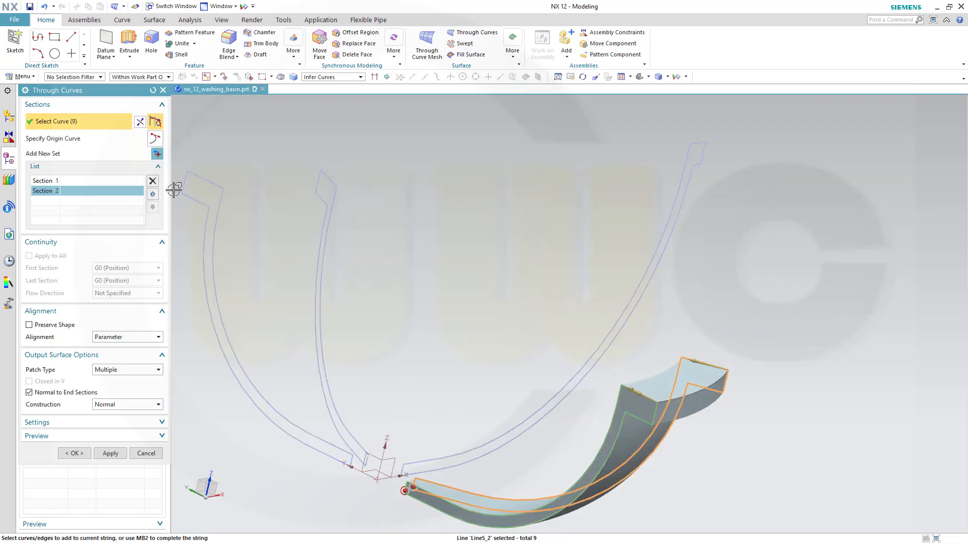
Add the profile along the X axis and the profile between X and Y as the third and fourth sections.
click(156, 154)
middle_drag(715, 253, 712, 171)
click(734, 146)
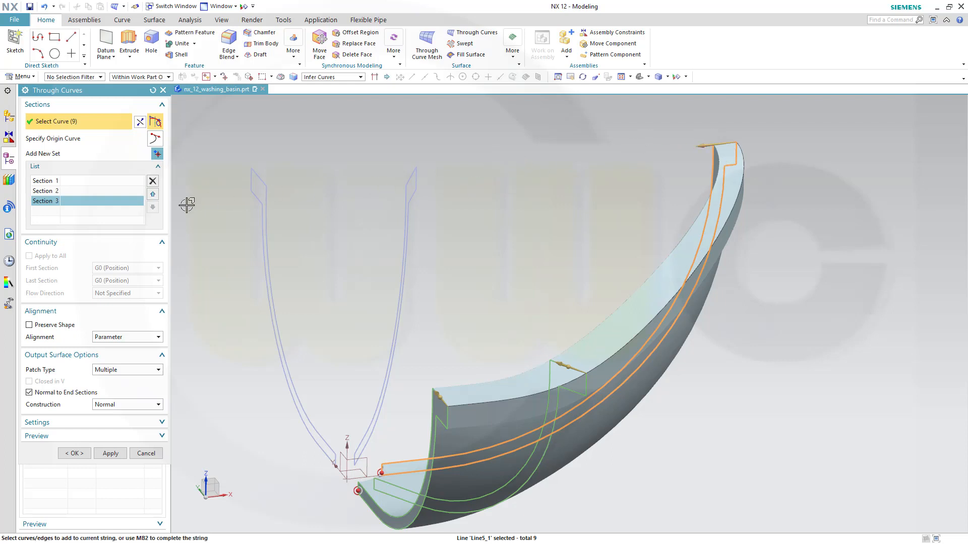
click(157, 154)
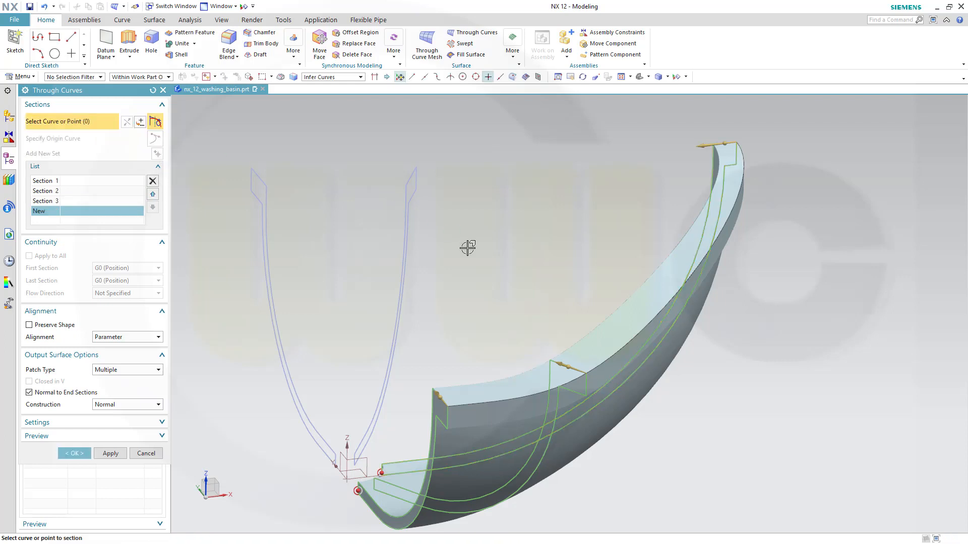
mouse_move(468, 247)
middle_down()
mouse_move(431, 255)
mouse_move(452, 216)
middle_up()
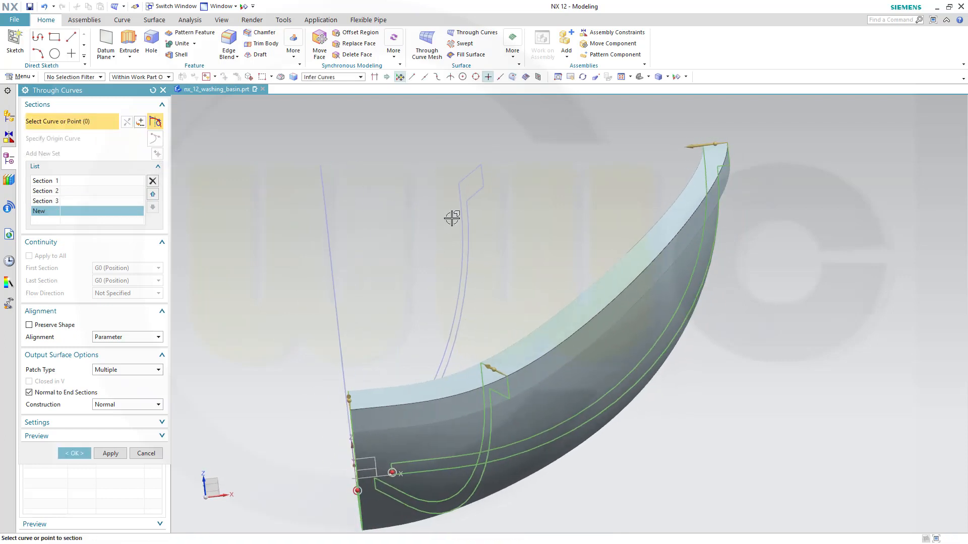
click(476, 169)
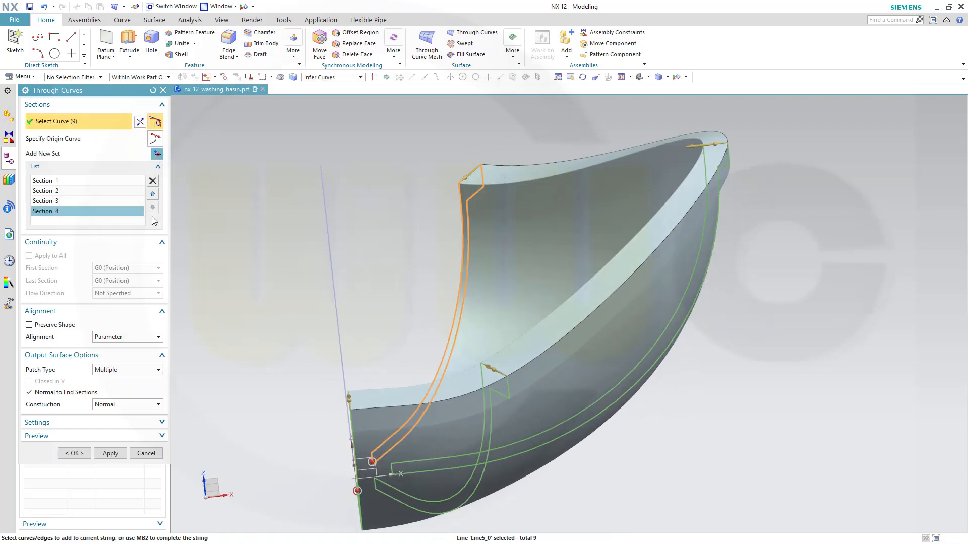
Add the original profile along Y as the fifth section and create the Through Curves body.
click(157, 153)
middle_drag(395, 232, 455, 200)
scroll(575, 162, up, 2)
shift+middle_drag(574, 162, 531, 353)
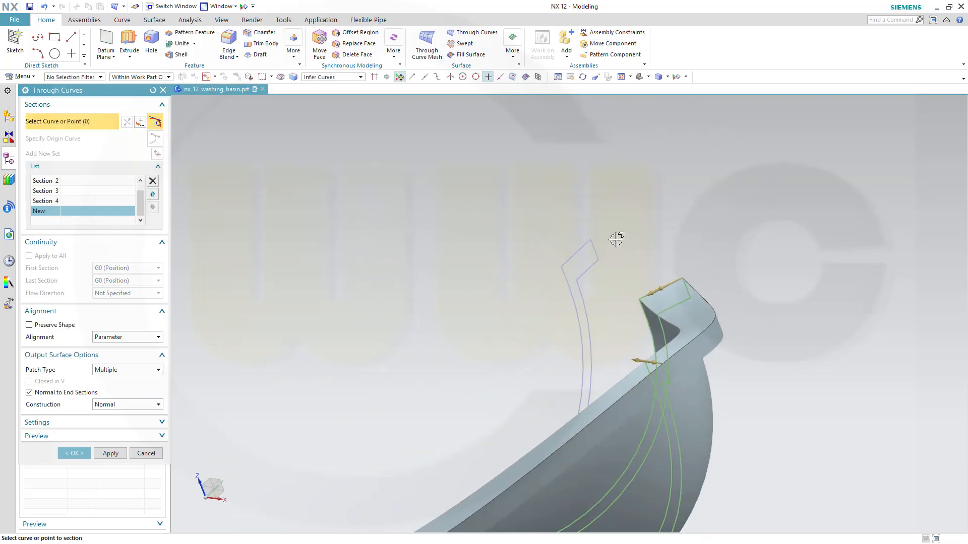
click(579, 248)
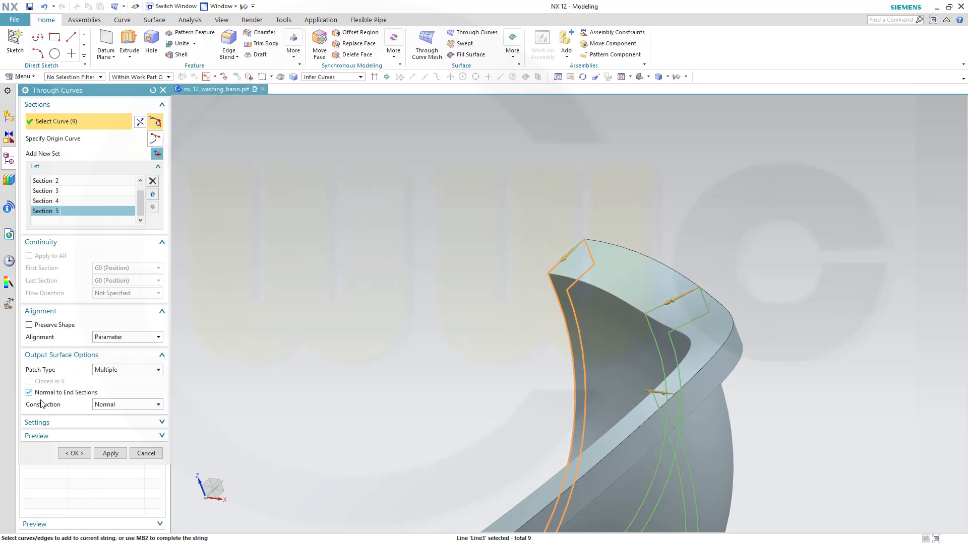
click(74, 453)
middle_drag(440, 489, 559, 370)
scroll(546, 372, down, 3)
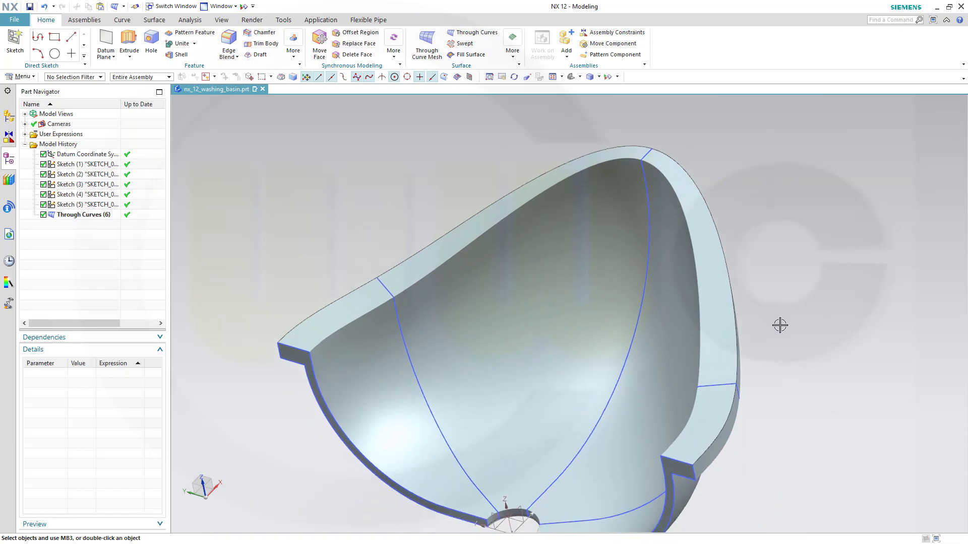
Delete Sketches (2) through (5) together with the Through Curves feature, keeping the original profile sketch.
click(90, 215)
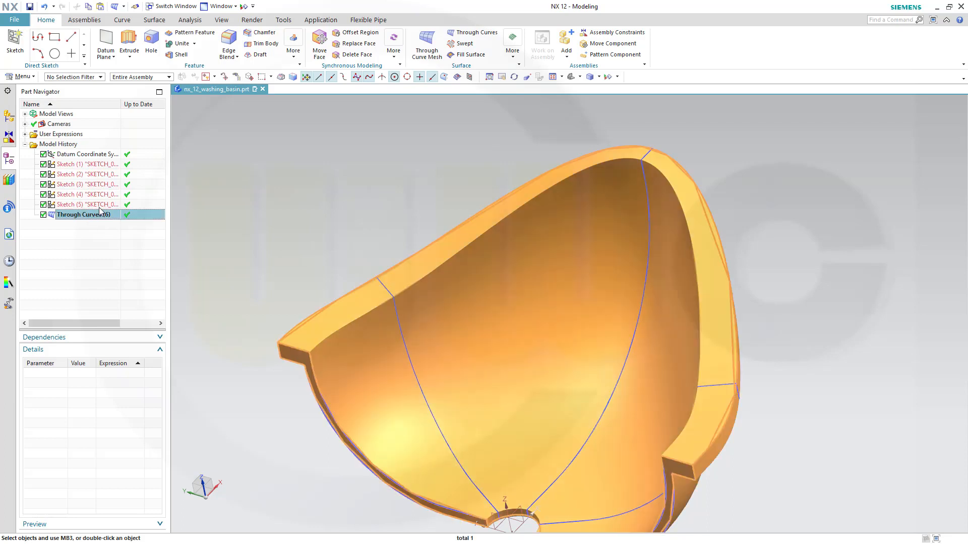
shift+click(103, 177)
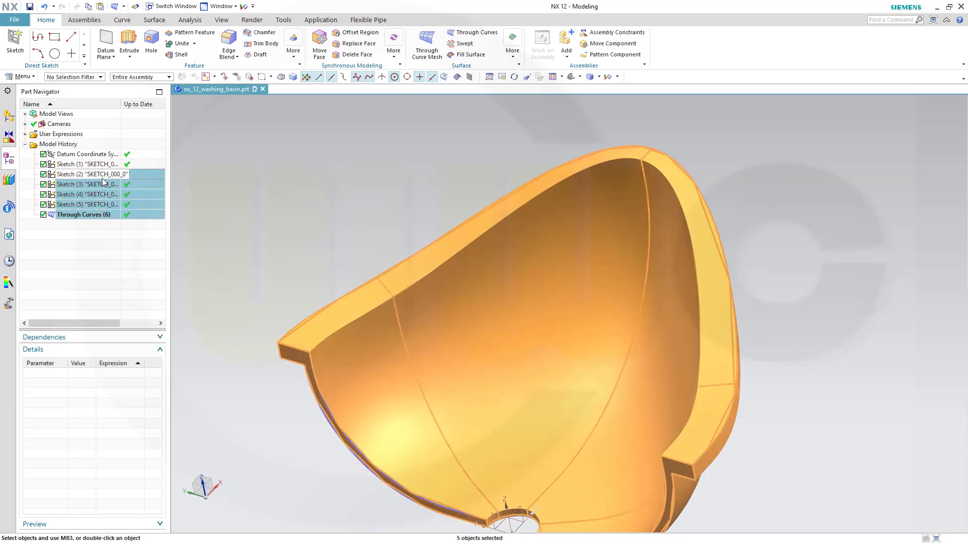
right_click(104, 181)
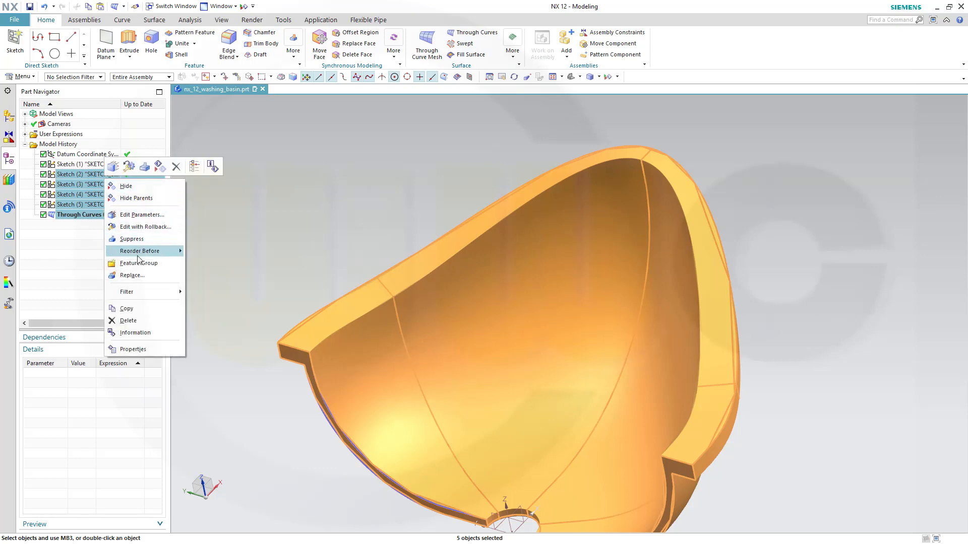
click(128, 320)
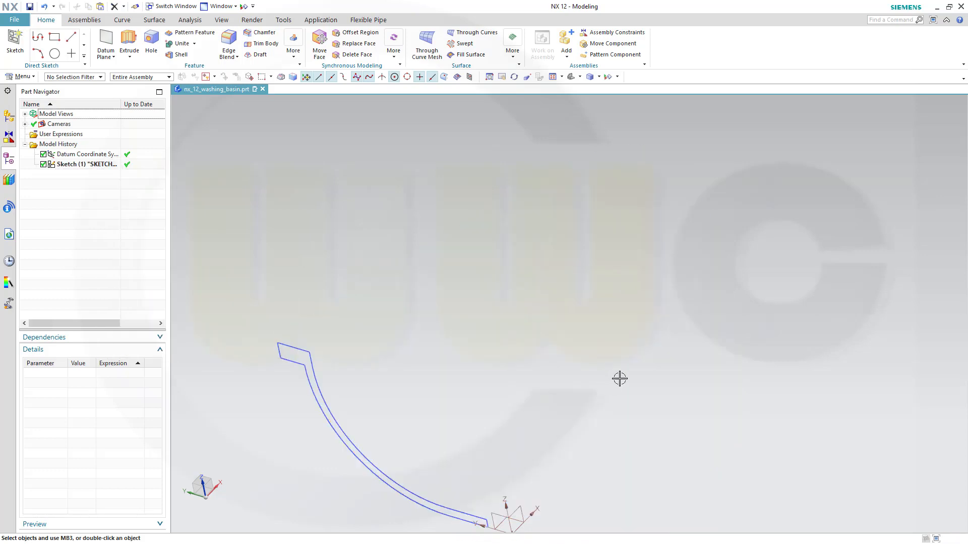
mouse_move(595, 396)
middle_down()
mouse_move(529, 385)
mouse_move(512, 423)
mouse_move(553, 385)
mouse_move(475, 420)
middle_up()
mouse_move(475, 431)
shift+middle_down()
mouse_move(553, 396)
mouse_move(597, 413)
shift+middle_up()
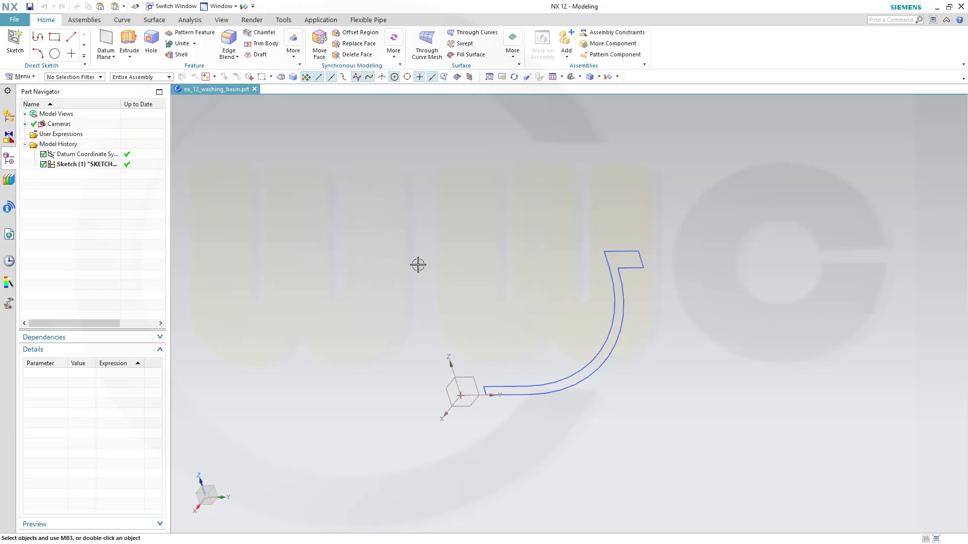
Create an inferred datum plane through the Z axis at 30° to the YZ plane of the datum coordinate system.
click(106, 43)
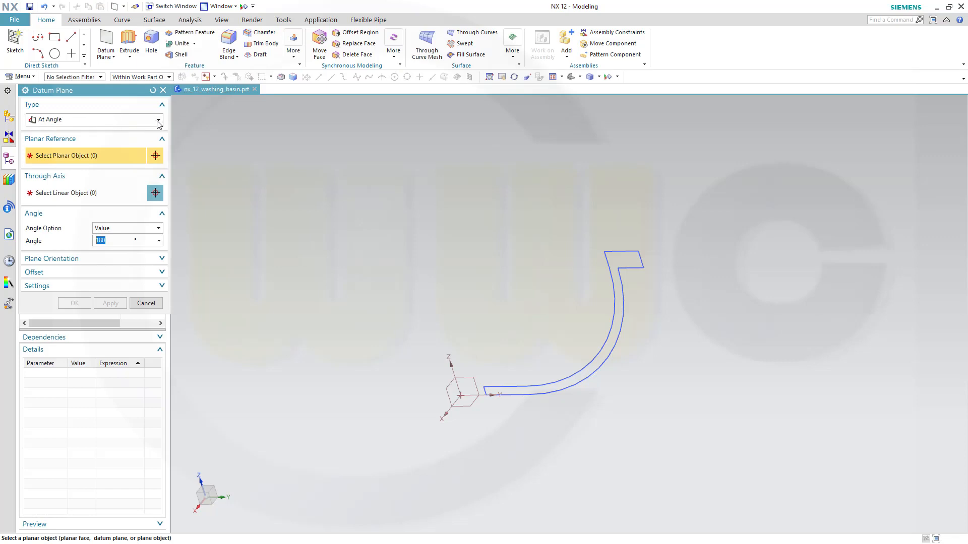
click(159, 121)
click(88, 132)
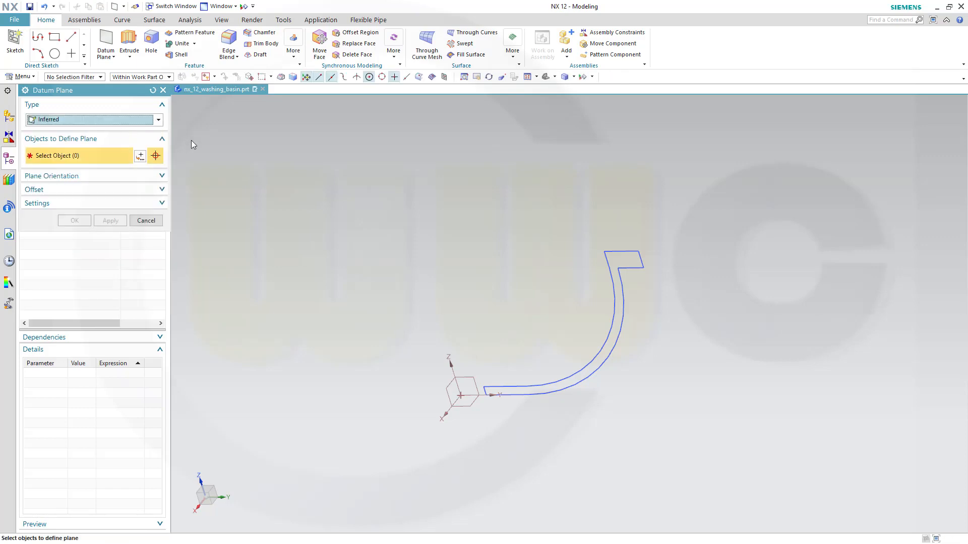
click(462, 390)
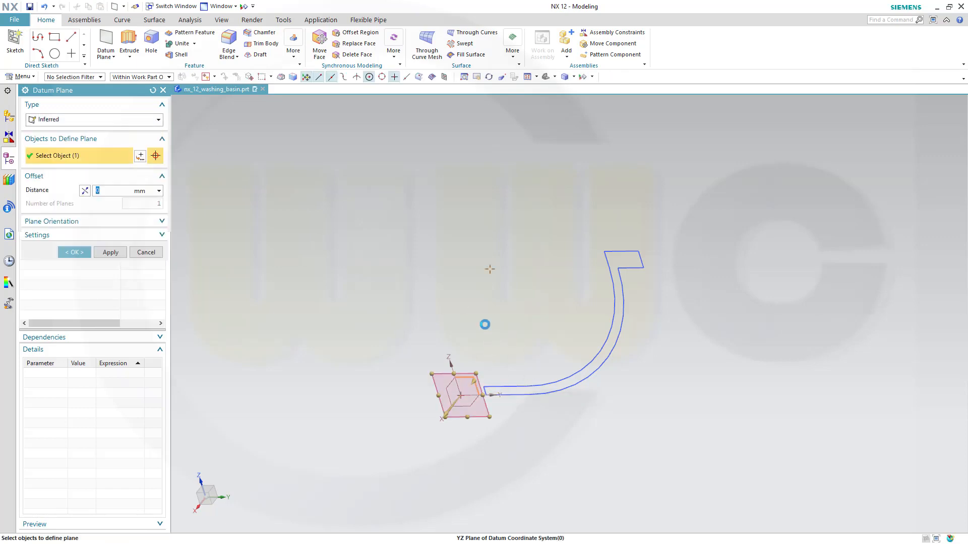
click(448, 358)
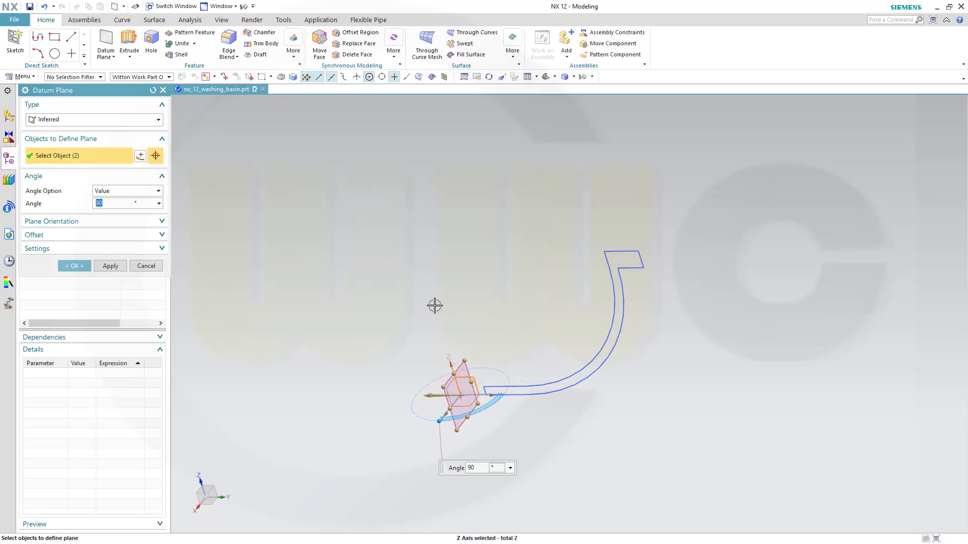
drag(479, 469, 454, 469)
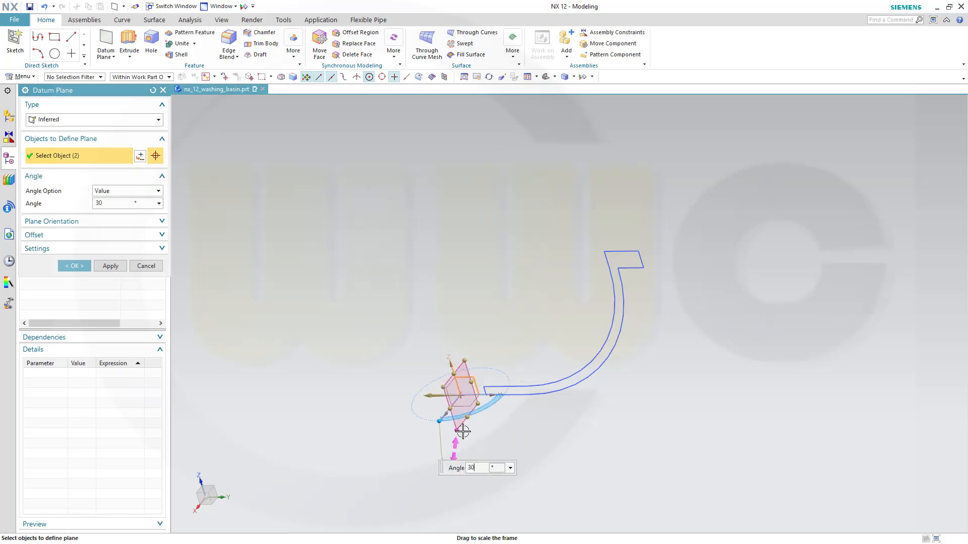
text(30)
key(Return)
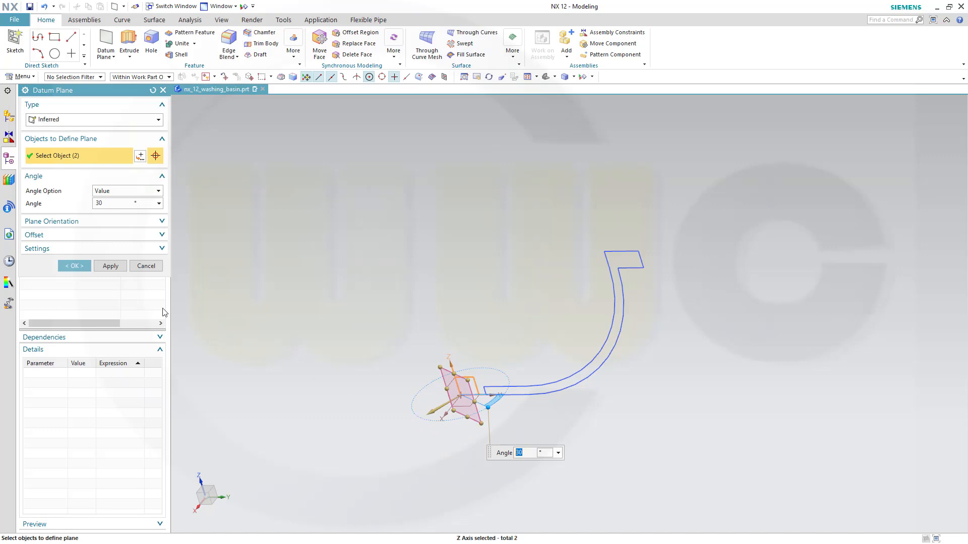
click(74, 266)
mouse_move(371, 362)
middle_down()
mouse_move(371, 341)
mouse_move(371, 362)
mouse_move(519, 383)
middle_up()
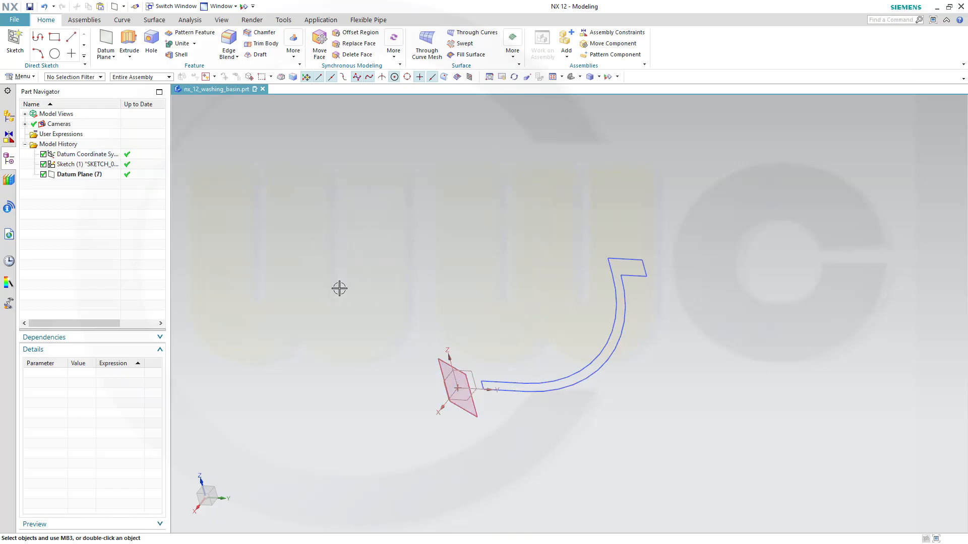
Paste a copy of the profile sketch on a CSYS defined by the 30° datum plane, the Z axis as Y direction and the origin point.
click(117, 165)
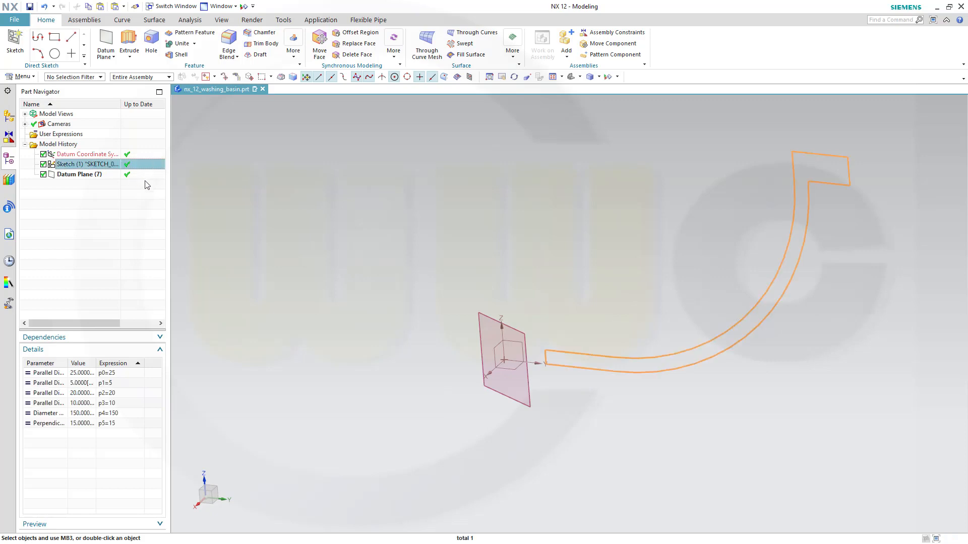
key(Escape)
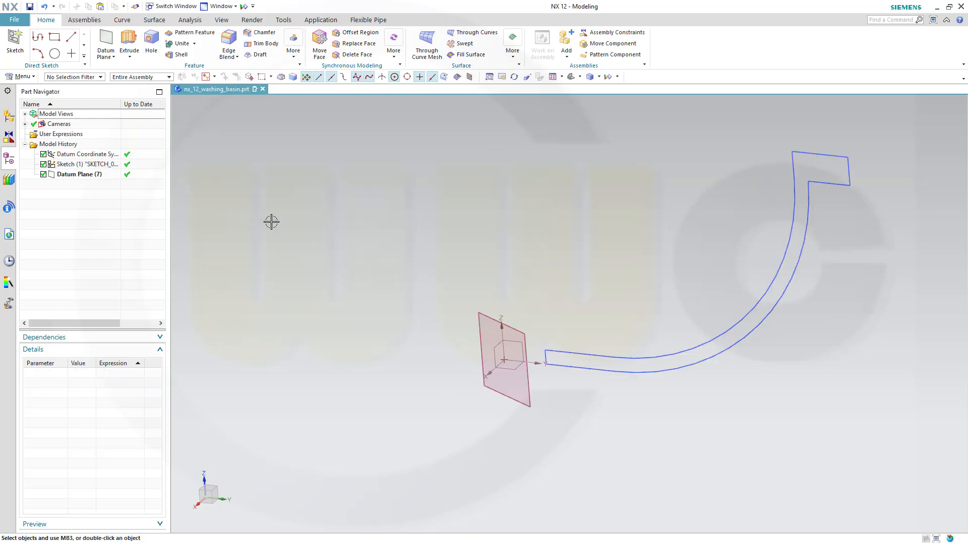
key(ctrl+v)
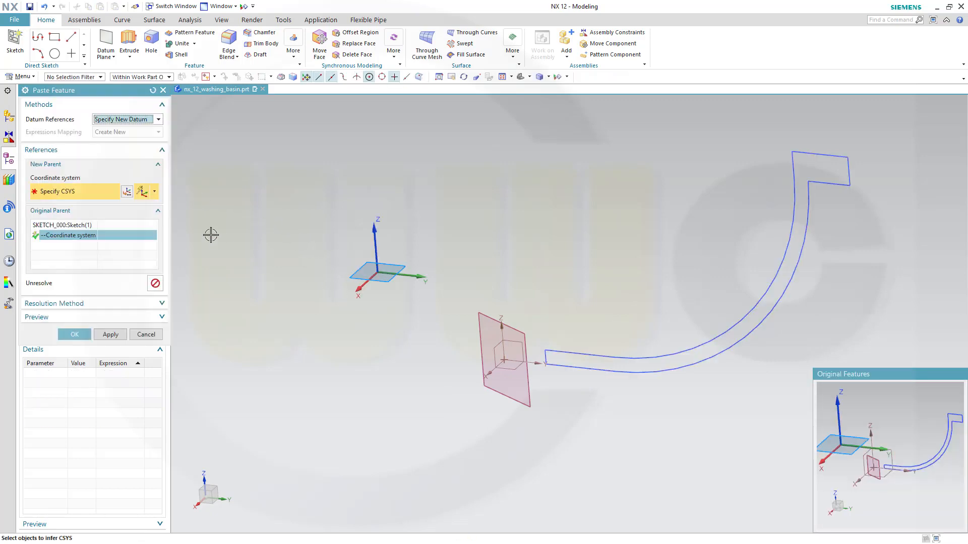
click(154, 192)
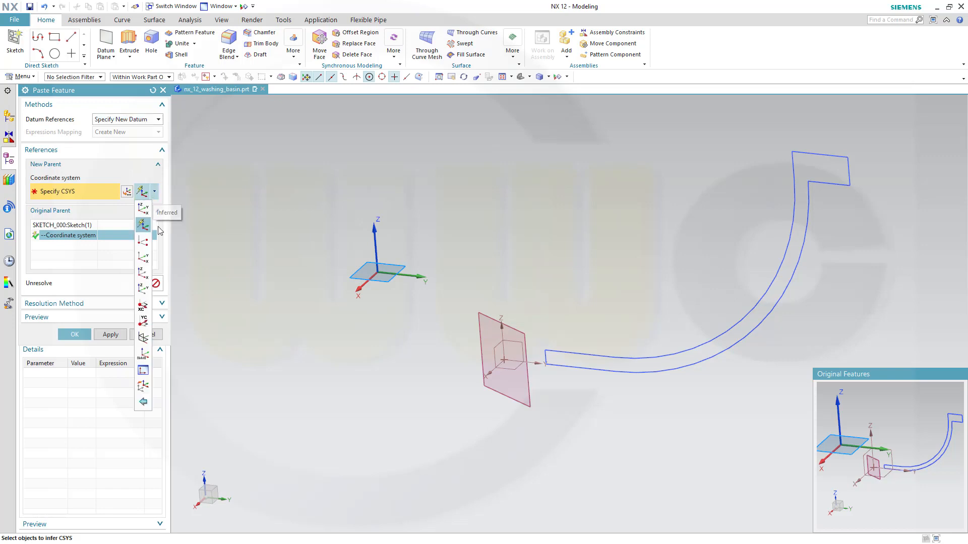
click(144, 321)
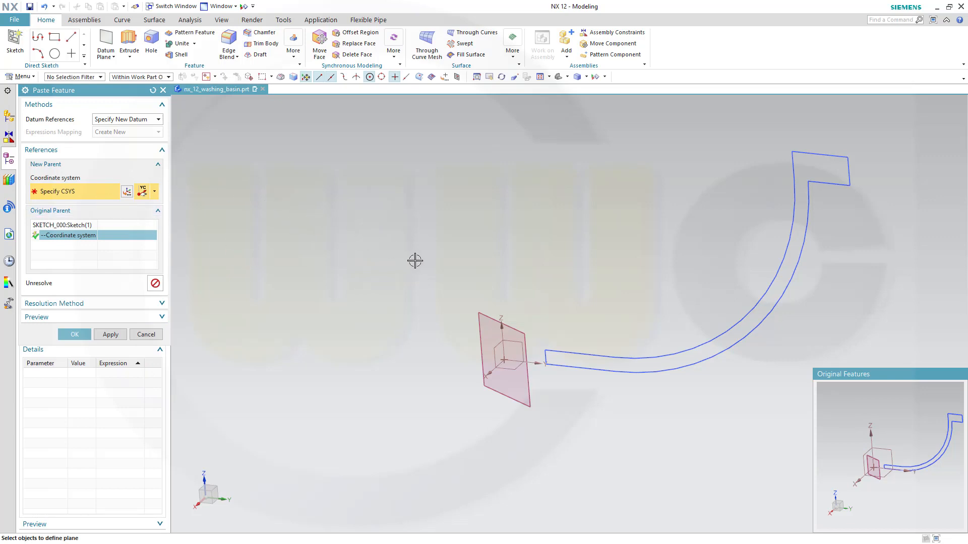
click(481, 314)
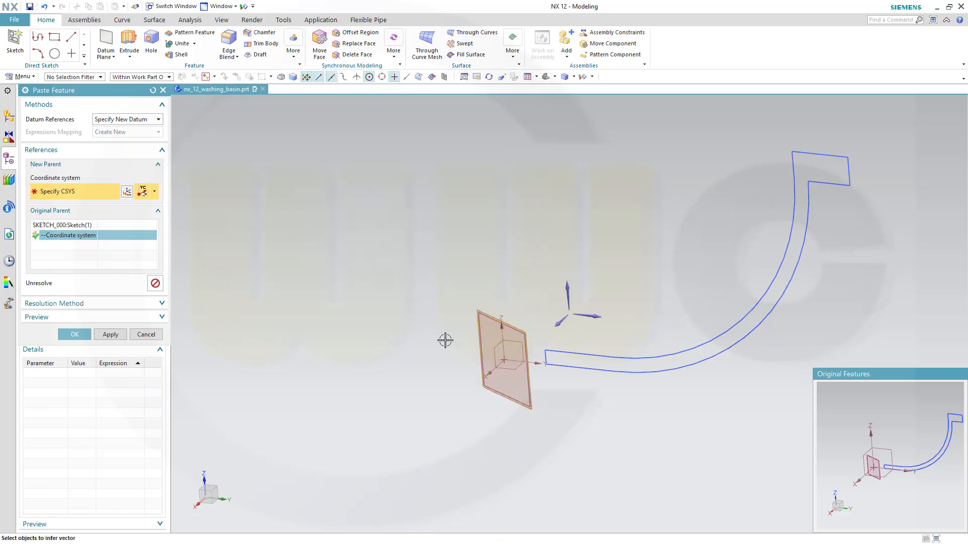
click(502, 328)
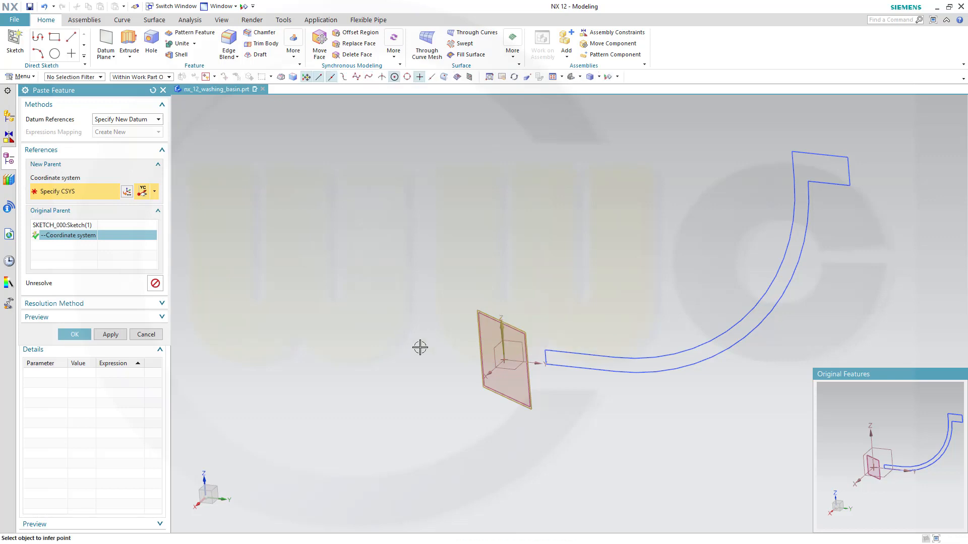
click(505, 357)
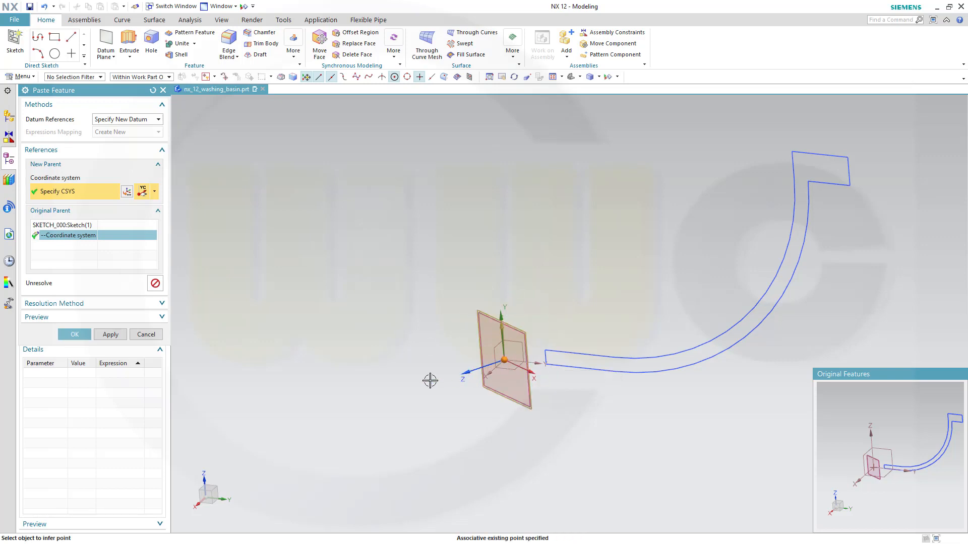
click(84, 337)
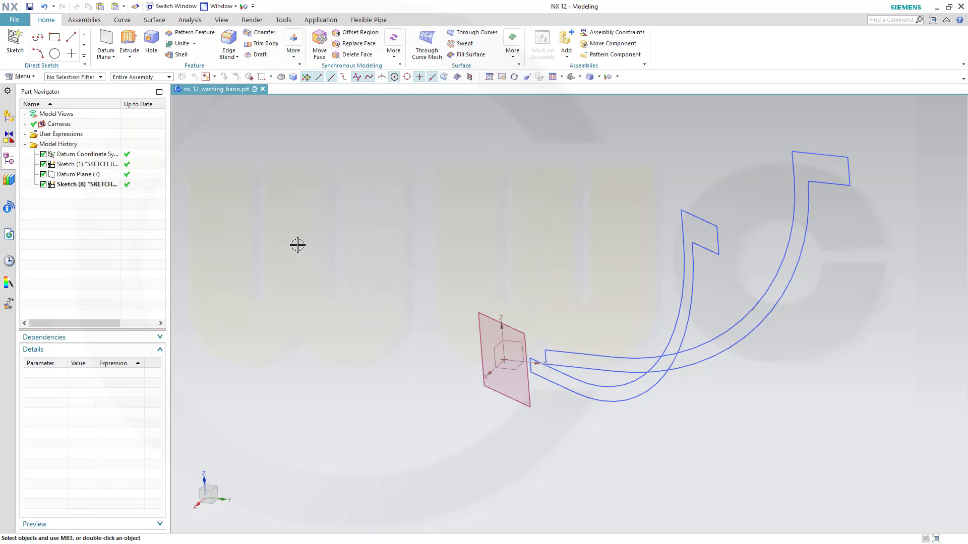
Create an inferred datum plane through the Z axis at 90° to the YZ plane of the datum coordinate system.
click(109, 48)
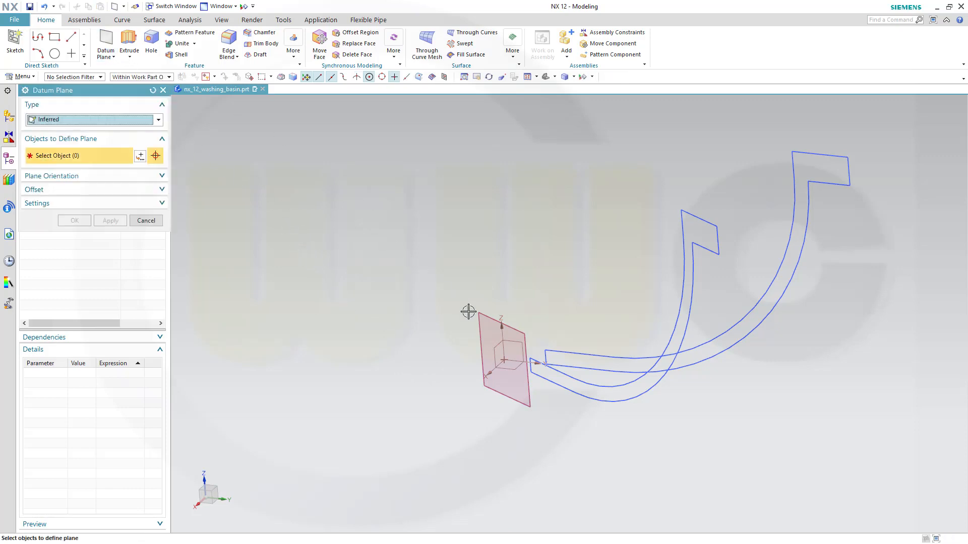
click(511, 342)
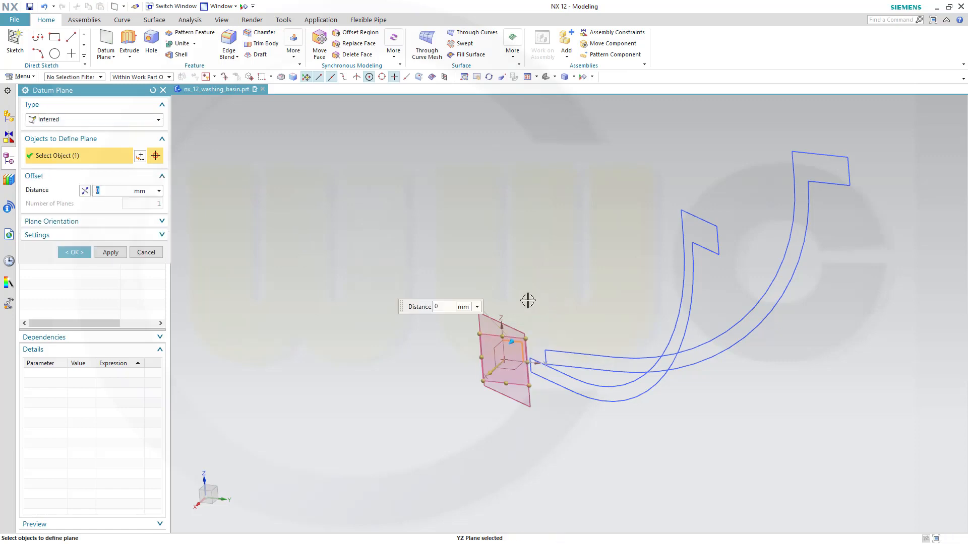
click(503, 324)
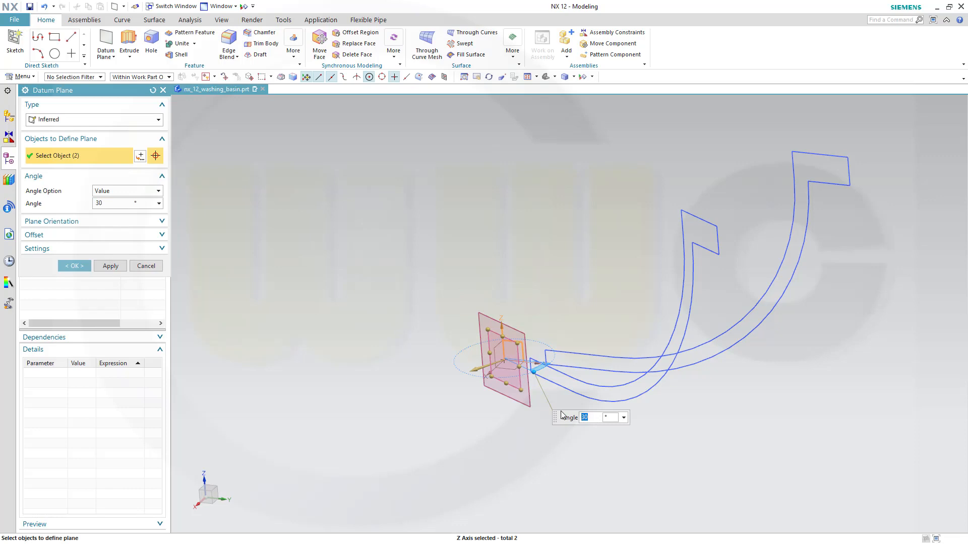
text(90)
key(Return)
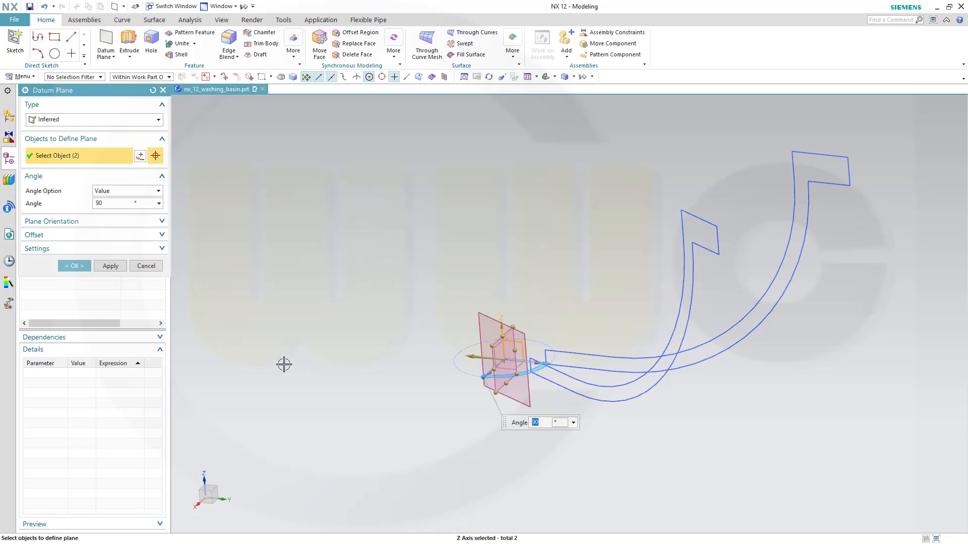
click(78, 267)
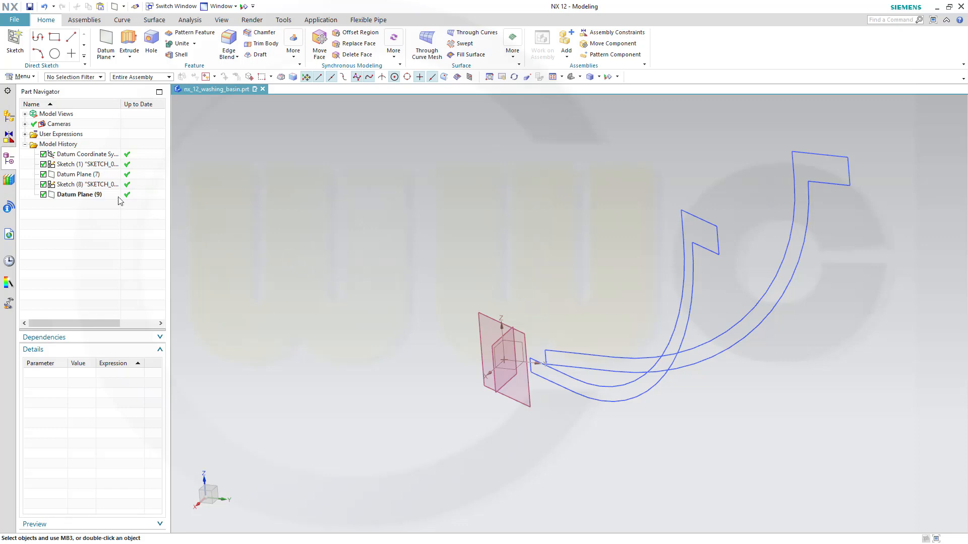
Hide the 30° datum plane, Datum Plane (7).
click(63, 175)
right_click(63, 175)
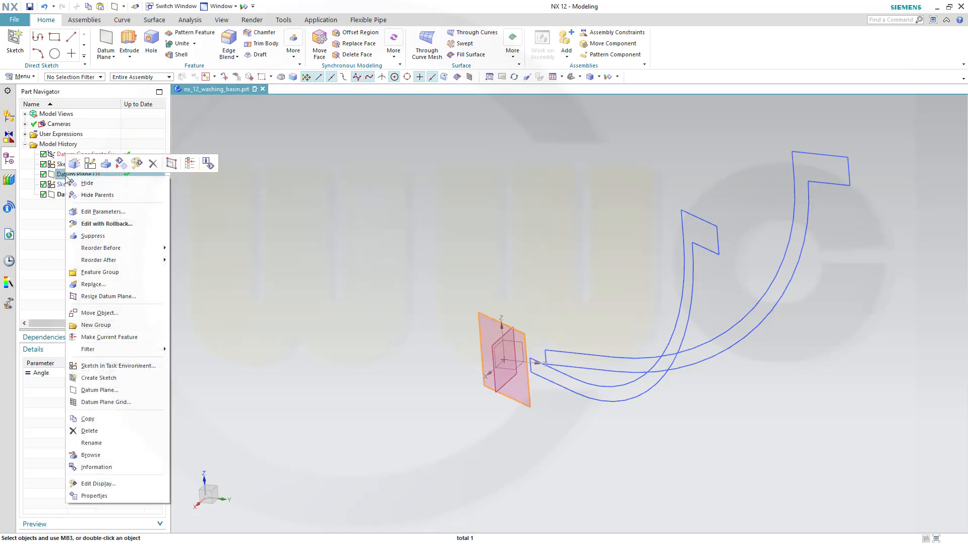
click(87, 188)
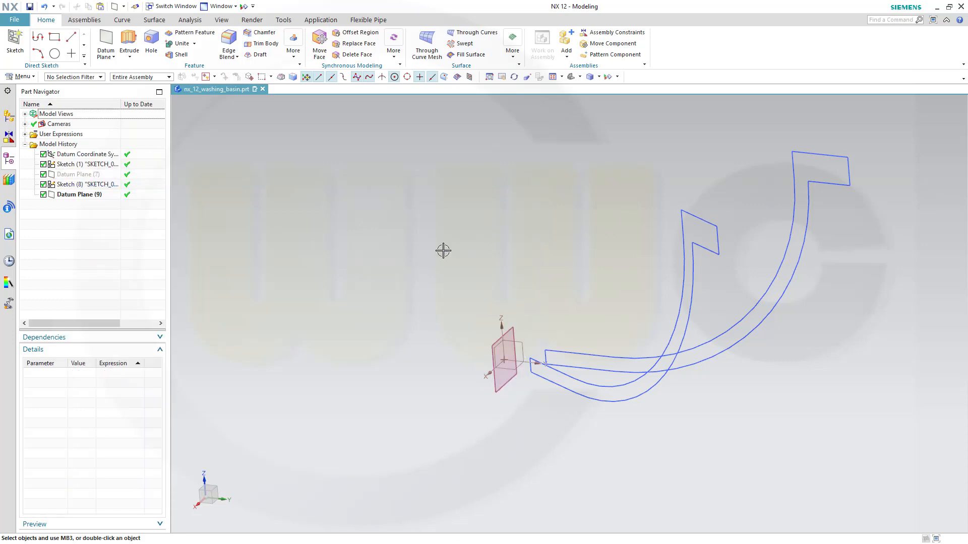
Paste a profile sketch copy on a CSYS defined by the 90° datum plane, the Z axis as Y direction and the origin point.
key(ctrl+v)
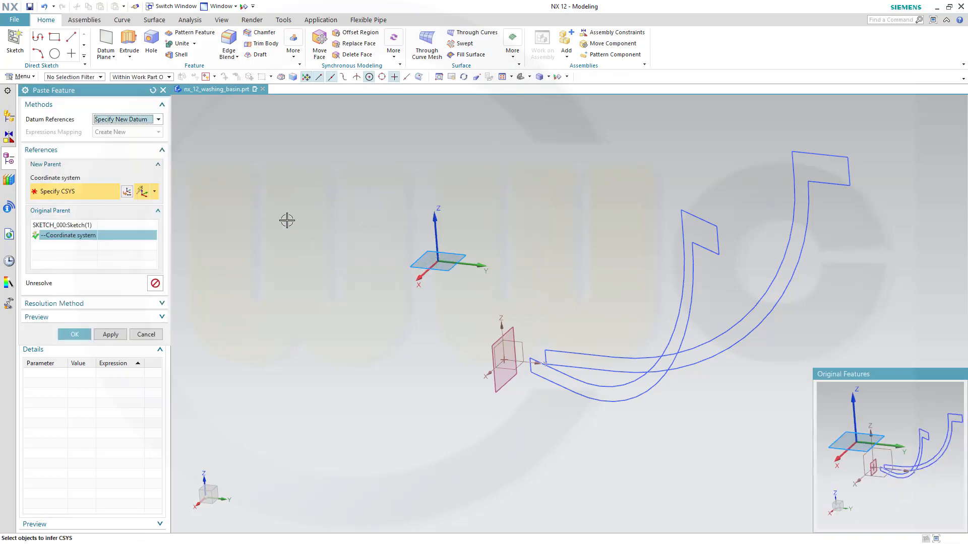
click(154, 192)
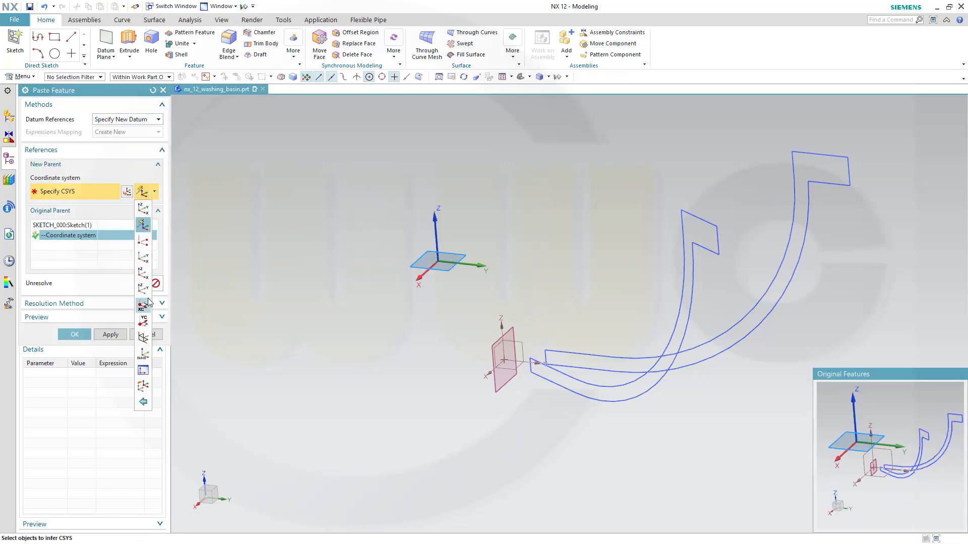
click(146, 321)
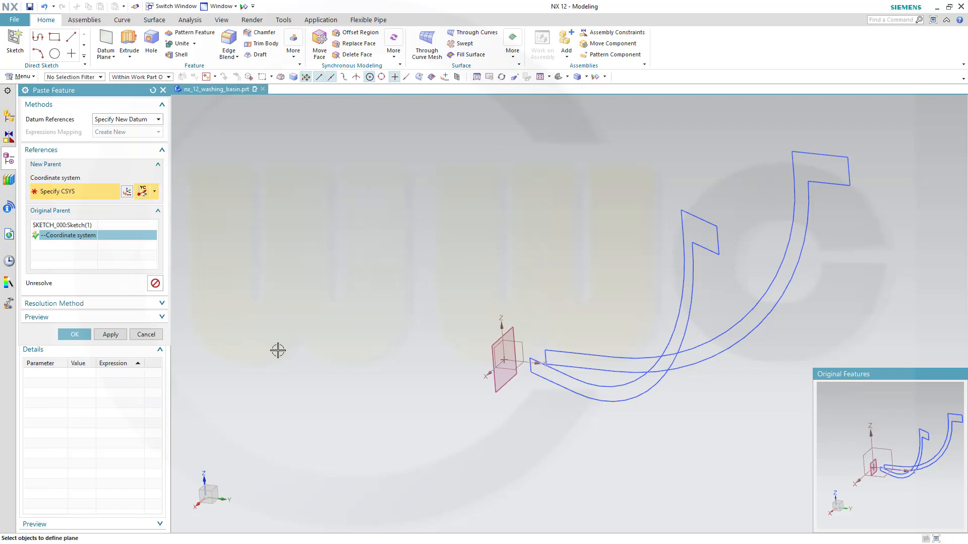
middle_drag(343, 391, 422, 388)
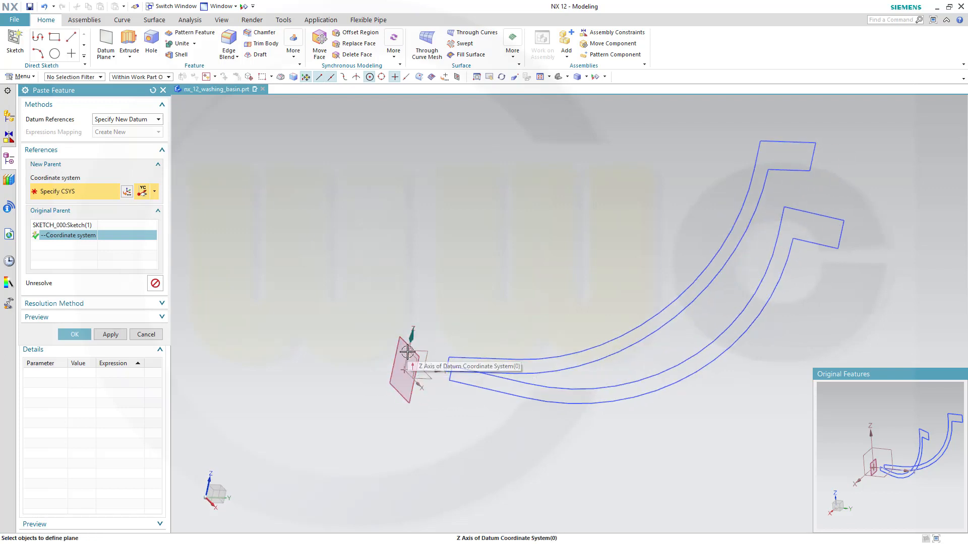
click(409, 398)
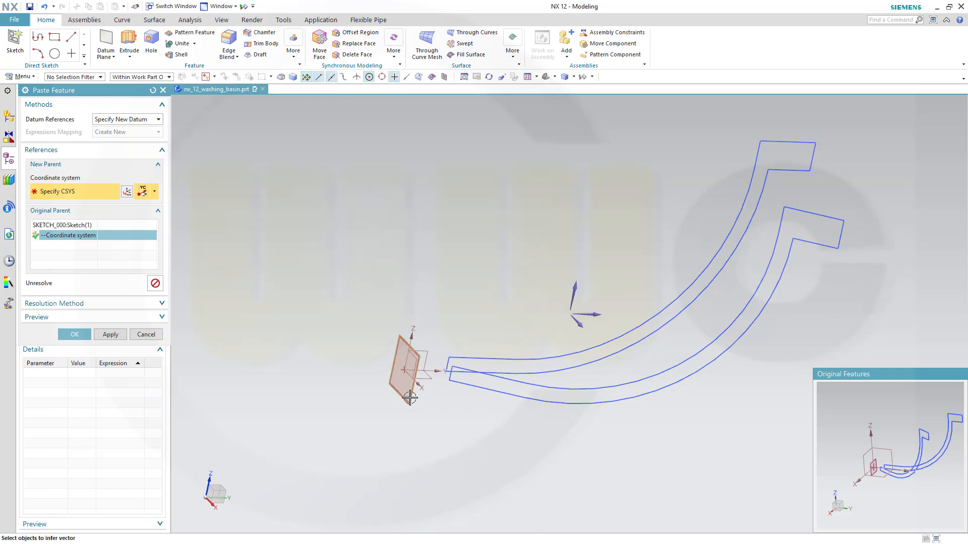
click(412, 333)
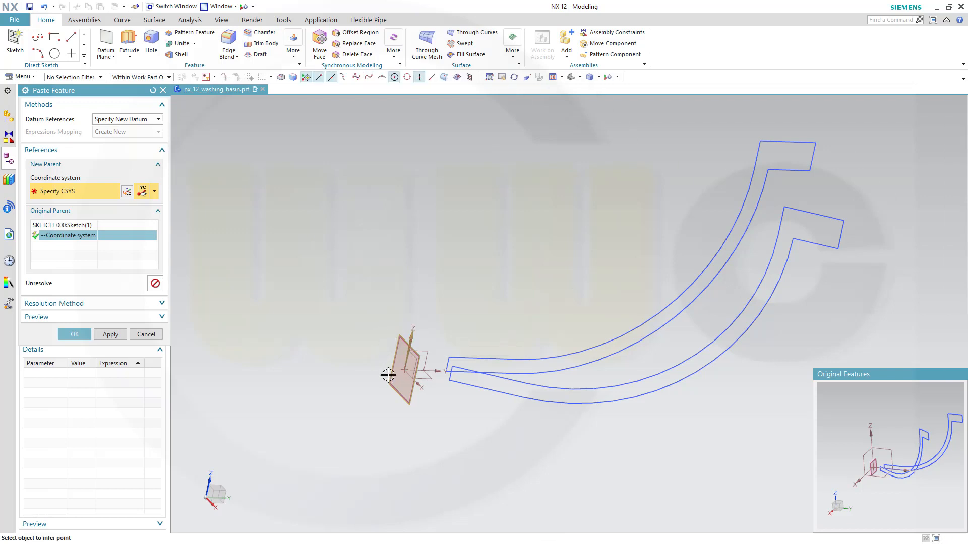
click(405, 369)
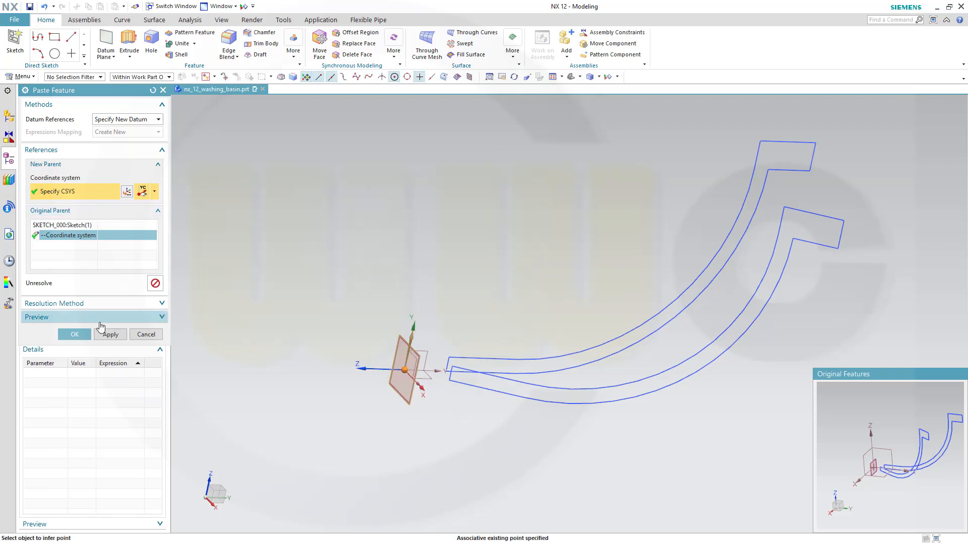
click(80, 337)
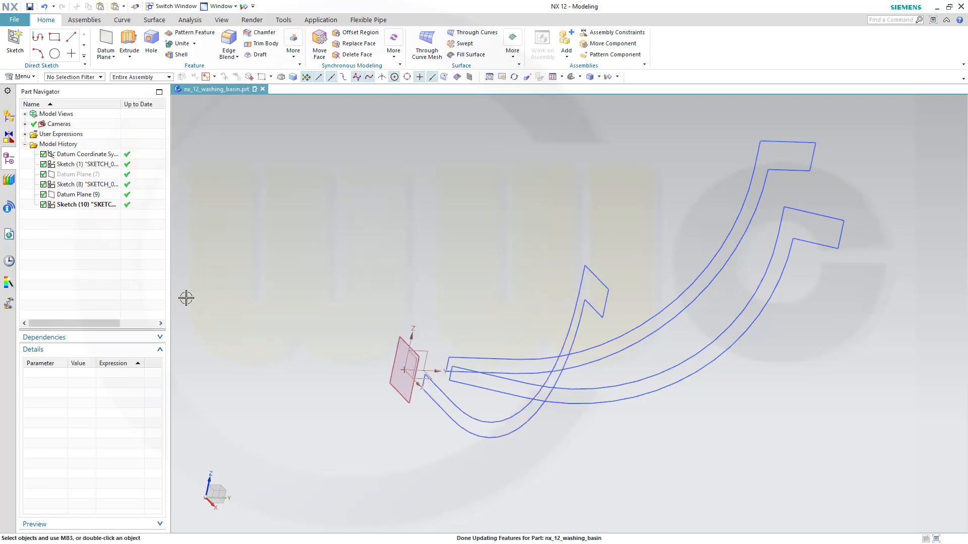
Hide the 90° datum plane, Datum Plane (9).
mouse_move(298, 294)
middle_down()
mouse_move(281, 302)
mouse_move(297, 303)
middle_up()
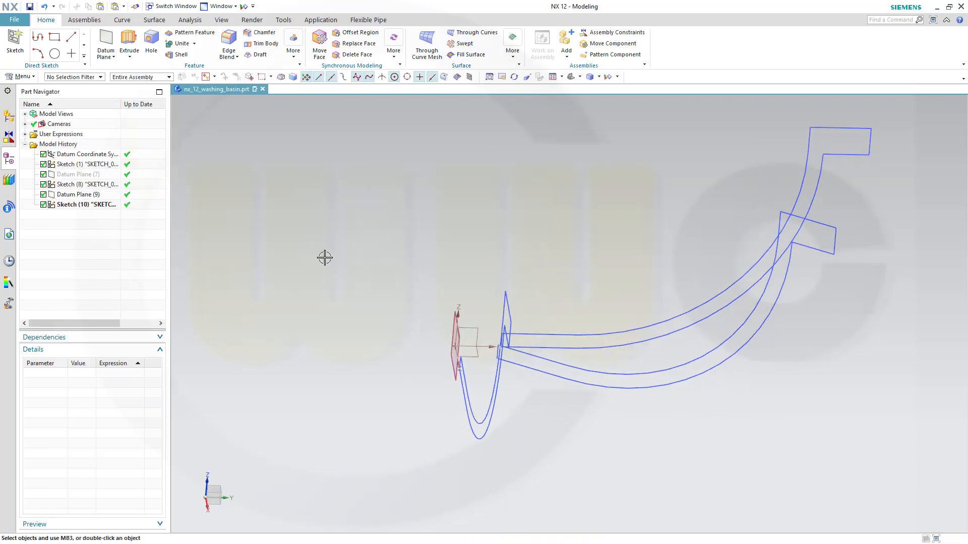
right_click(78, 197)
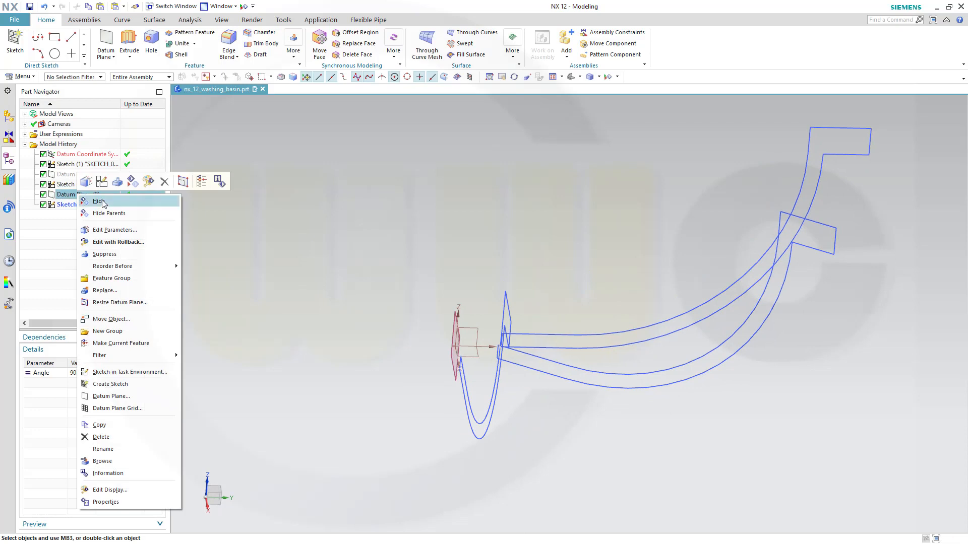
click(140, 204)
Create an inferred datum plane through the Z axis at 150° to the YZ plane of the datum coordinate system.
click(106, 41)
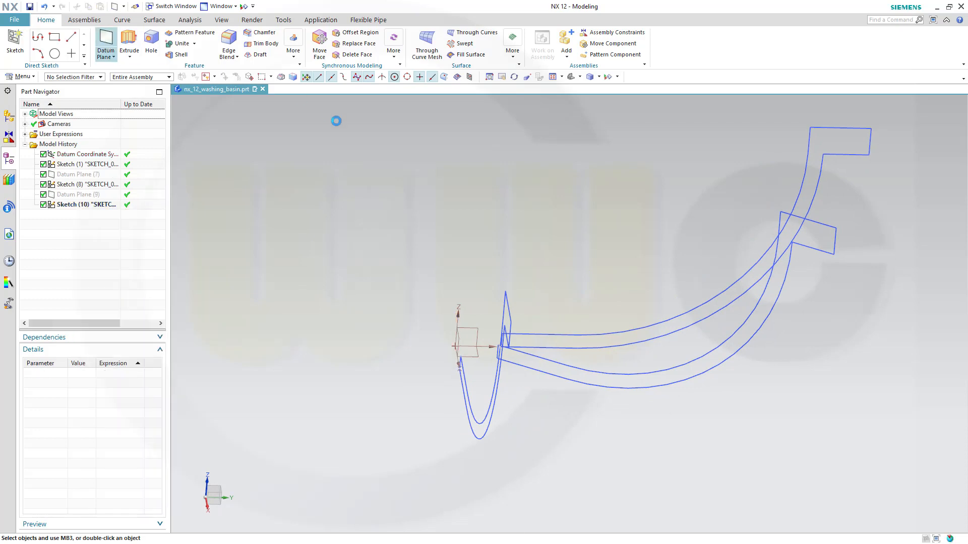
click(474, 328)
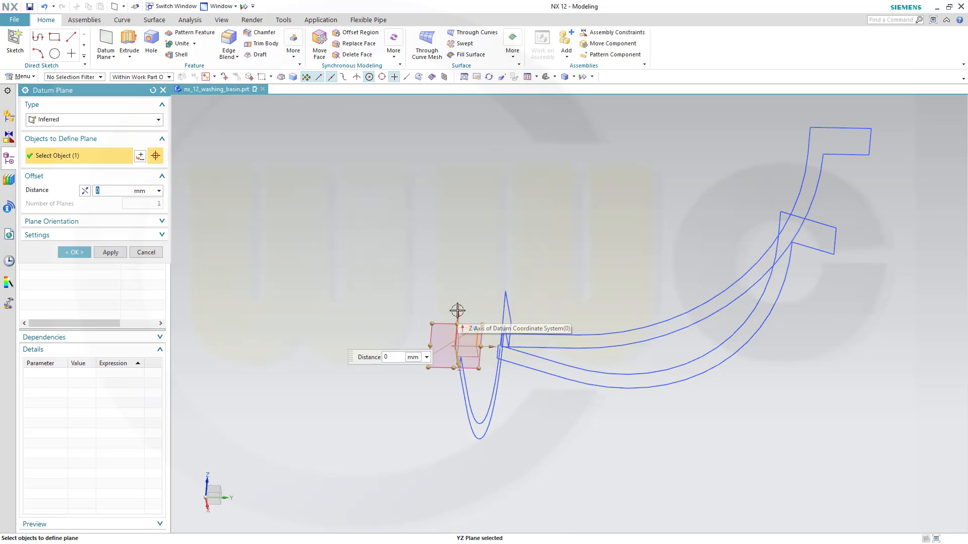
click(457, 310)
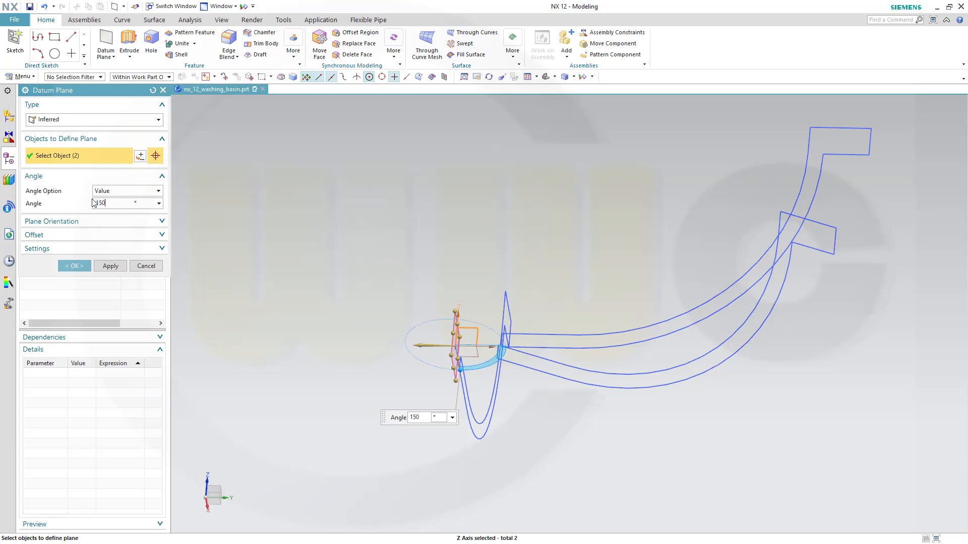
key(Return)
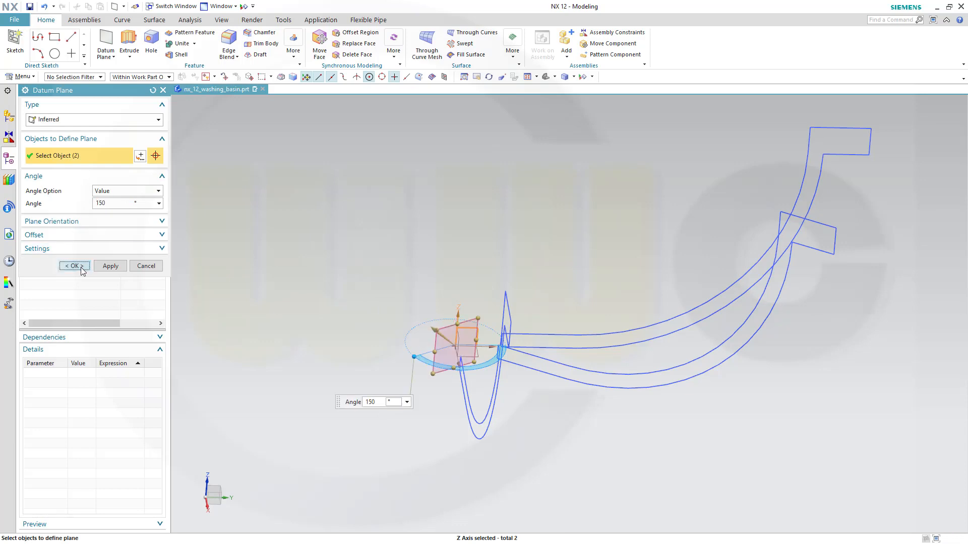
click(82, 269)
Paste a profile sketch copy on a CSYS defined by the 150° datum plane, the Z axis as Y direction and the origin point.
middle_drag(272, 348, 307, 359)
key(ctrl+v)
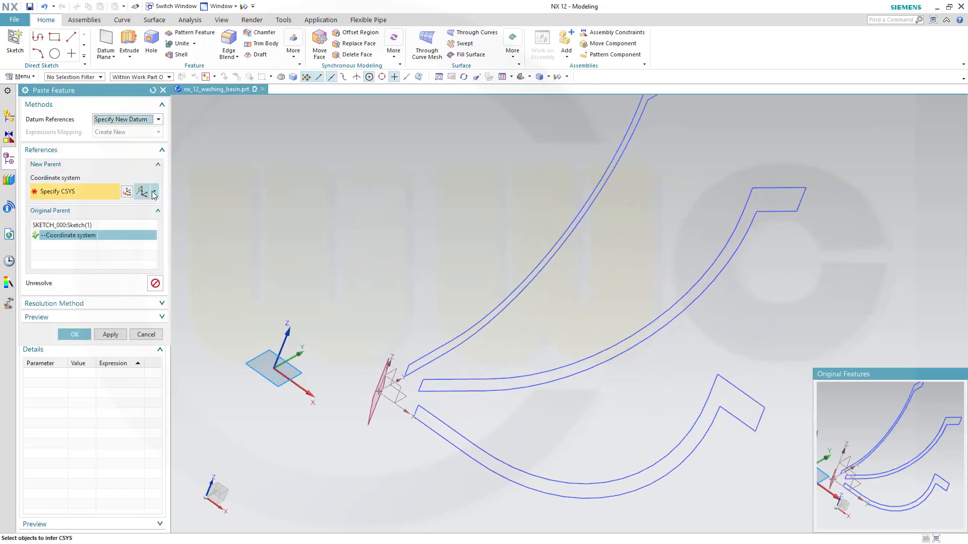
click(154, 192)
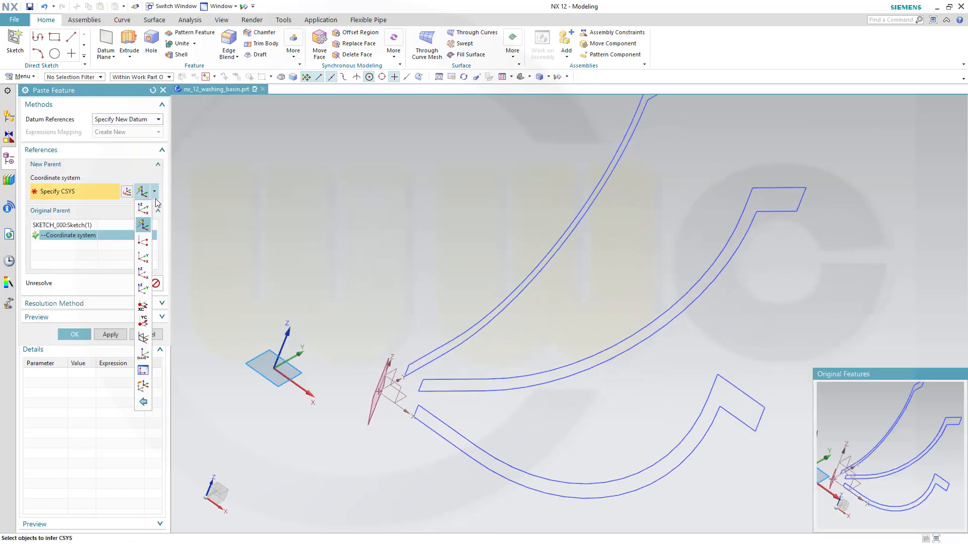
click(146, 325)
middle_drag(341, 471, 386, 433)
click(405, 411)
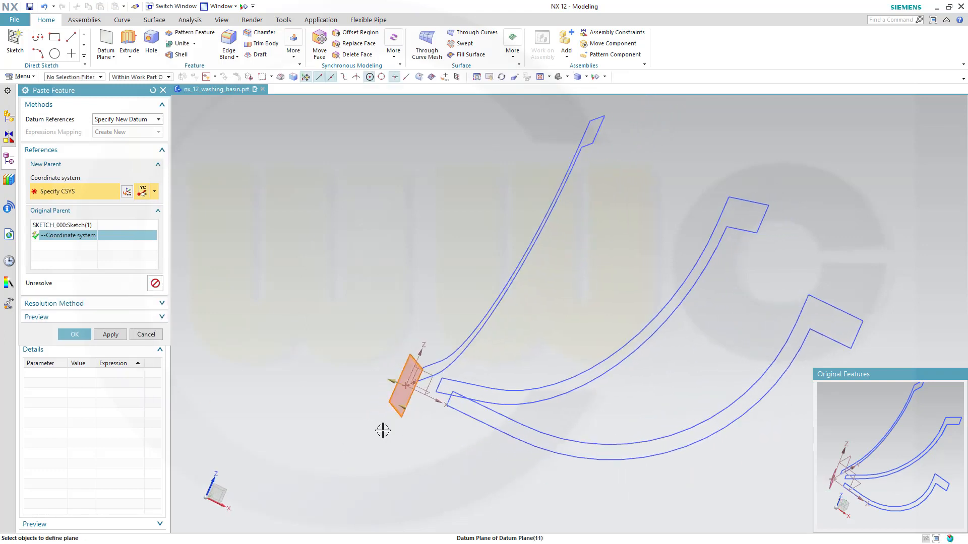
click(420, 354)
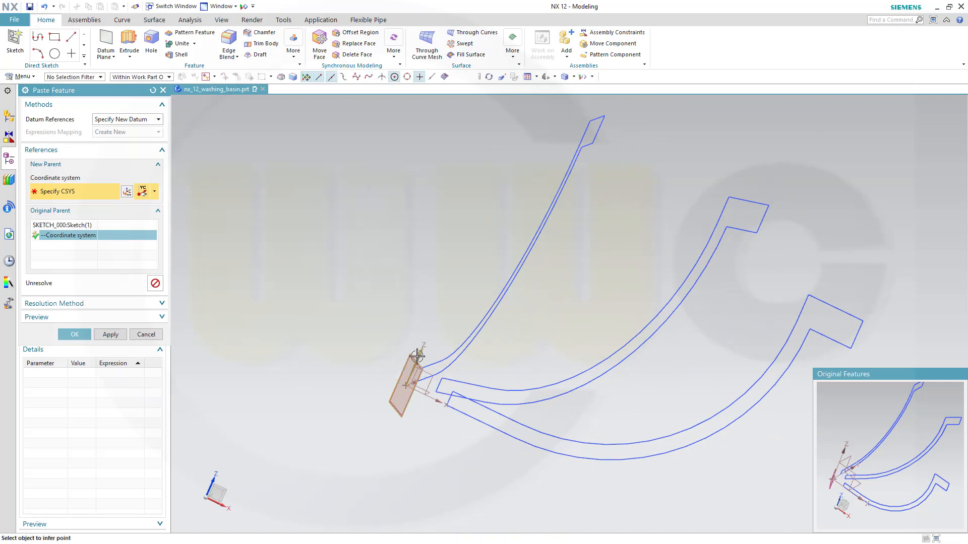
click(403, 386)
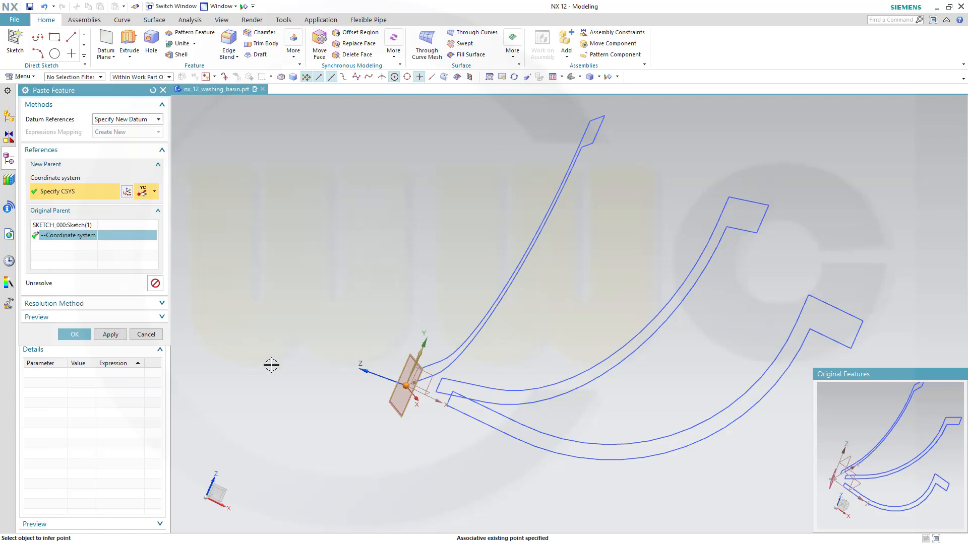
mouse_move(271, 365)
middle_down()
mouse_move(315, 367)
mouse_move(304, 367)
mouse_move(501, 423)
middle_up()
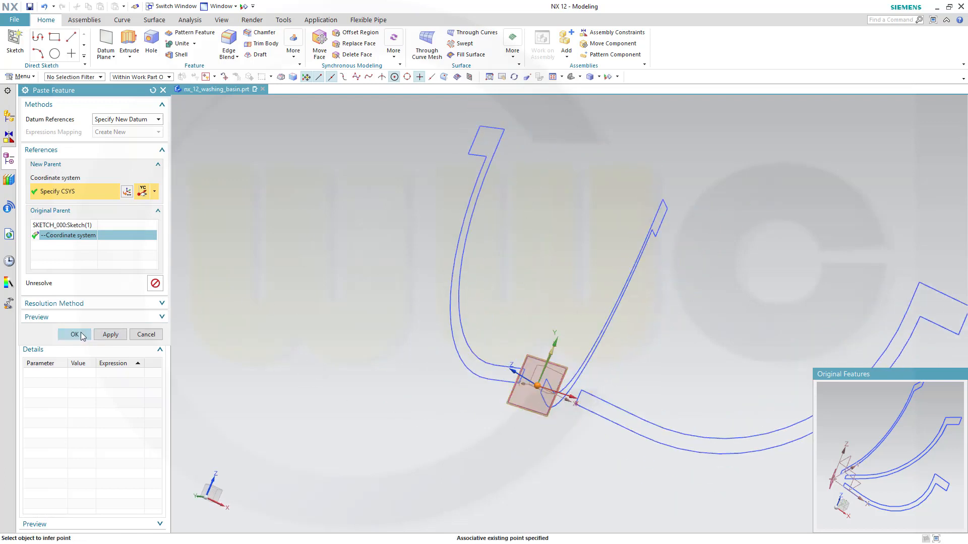
click(81, 336)
Hide the 150° datum plane, Datum Plane (11).
mouse_move(327, 376)
middle_down()
mouse_move(312, 400)
mouse_move(290, 398)
mouse_move(404, 439)
middle_up()
scroll(405, 435, up, 2)
scroll(405, 434, down, 3)
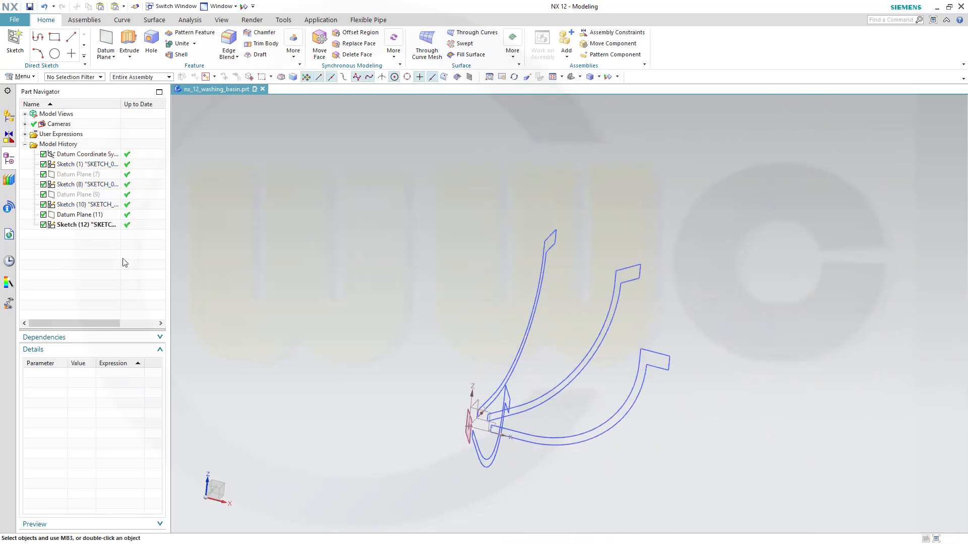
click(70, 215)
right_click(70, 216)
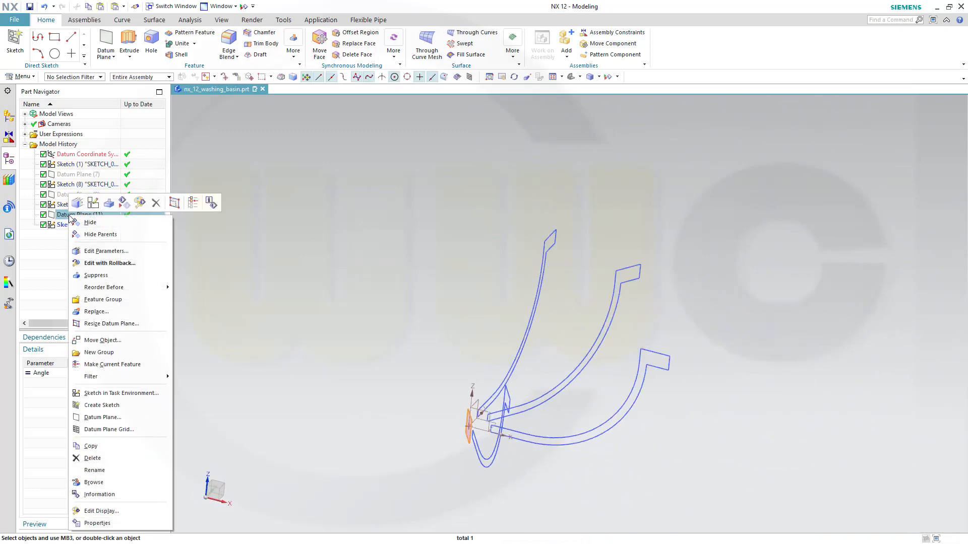
click(89, 223)
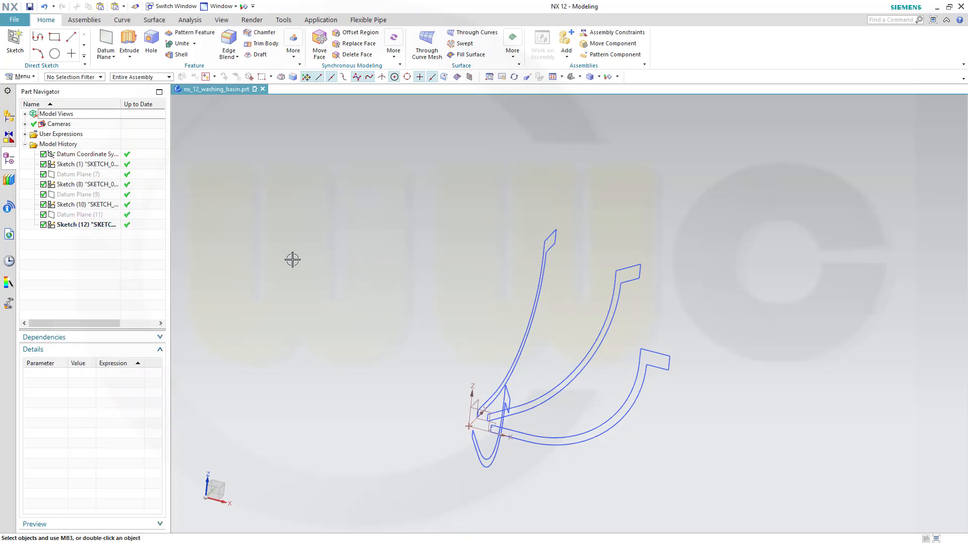
Create an inferred datum plane through the Z axis at 180° to the YZ plane of the datum coordinate system.
click(106, 43)
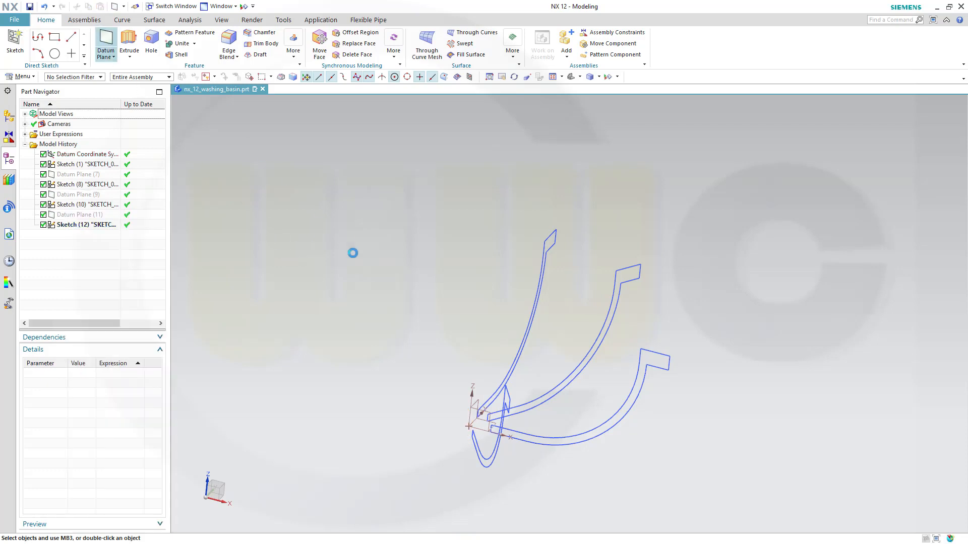
click(473, 397)
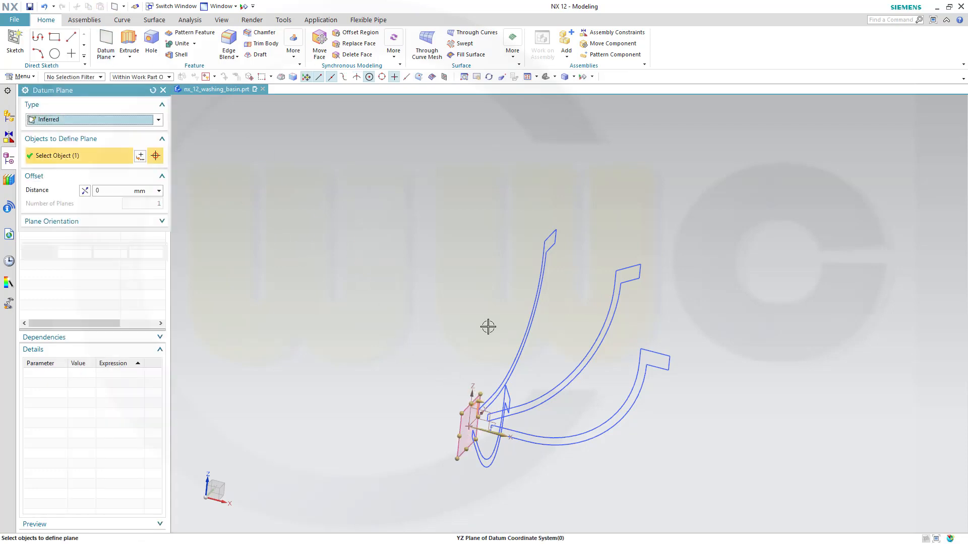
click(471, 399)
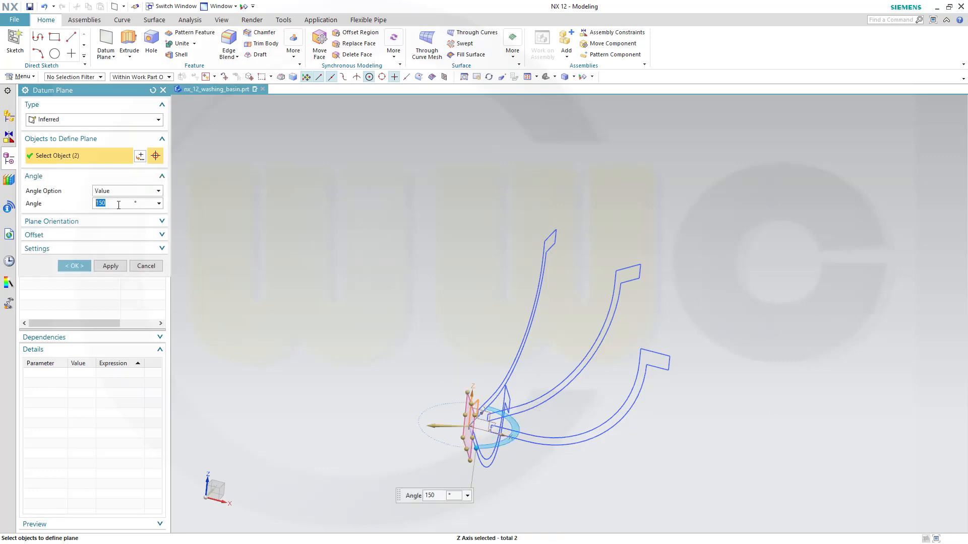
text(180)
key(Return)
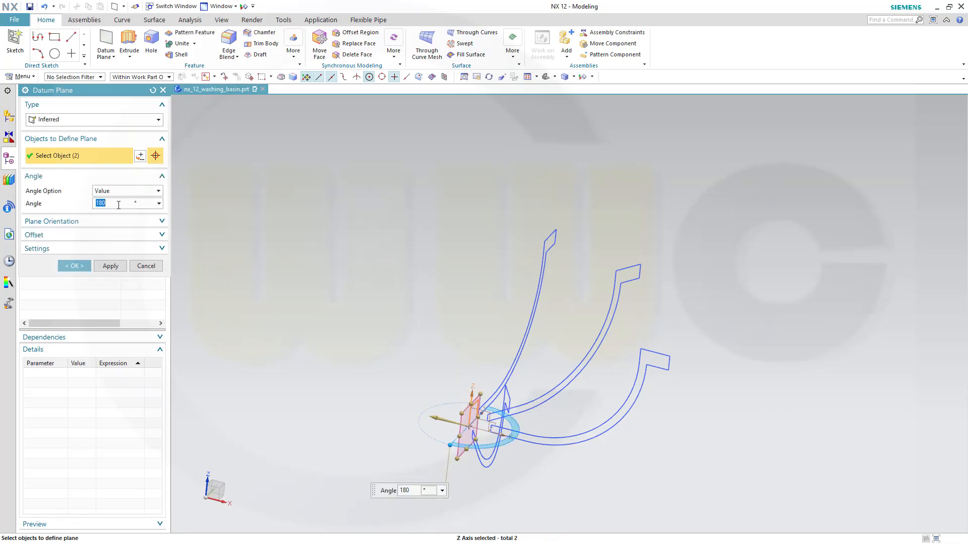
click(76, 265)
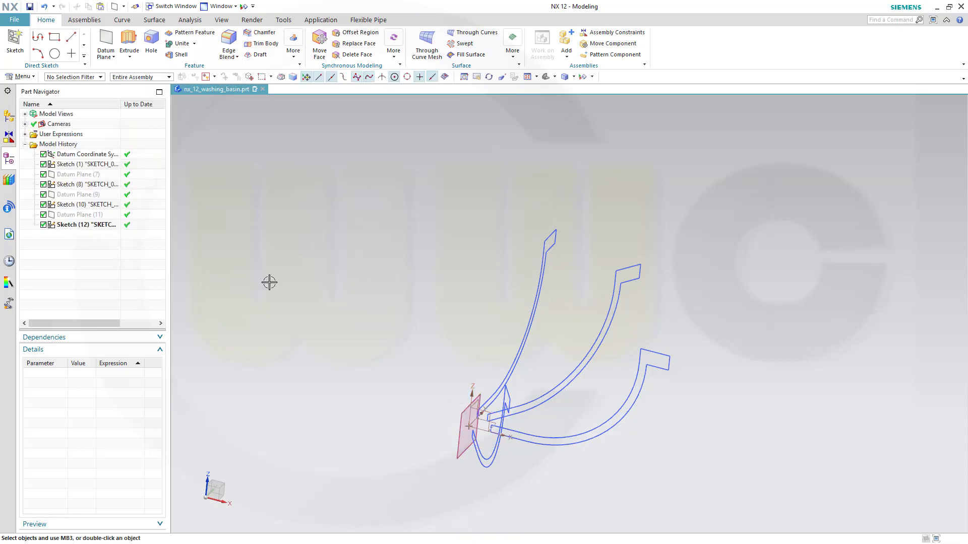
Paste a profile sketch copy on a CSYS defined by the 180° datum plane, the Z axis as Y direction and the origin point.
key(ctrl+v)
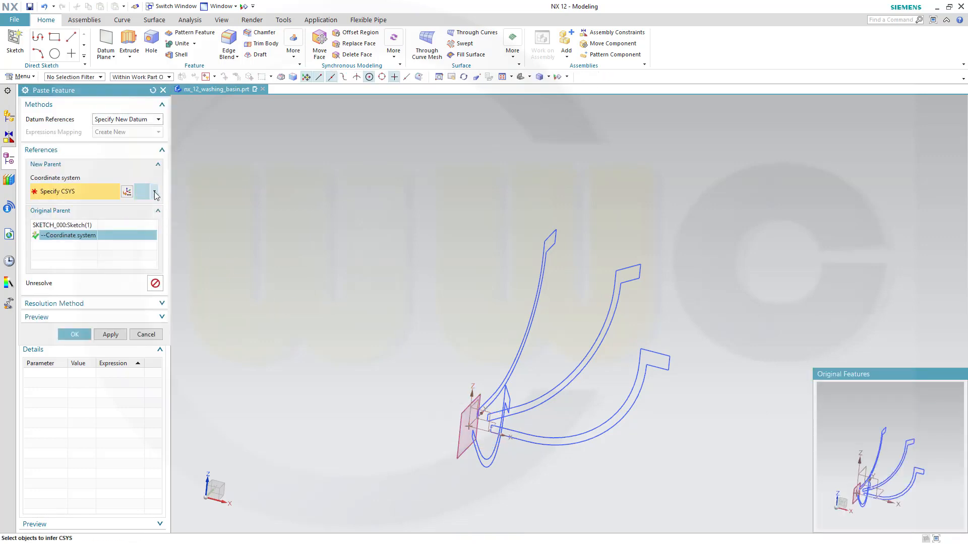
click(155, 193)
click(143, 323)
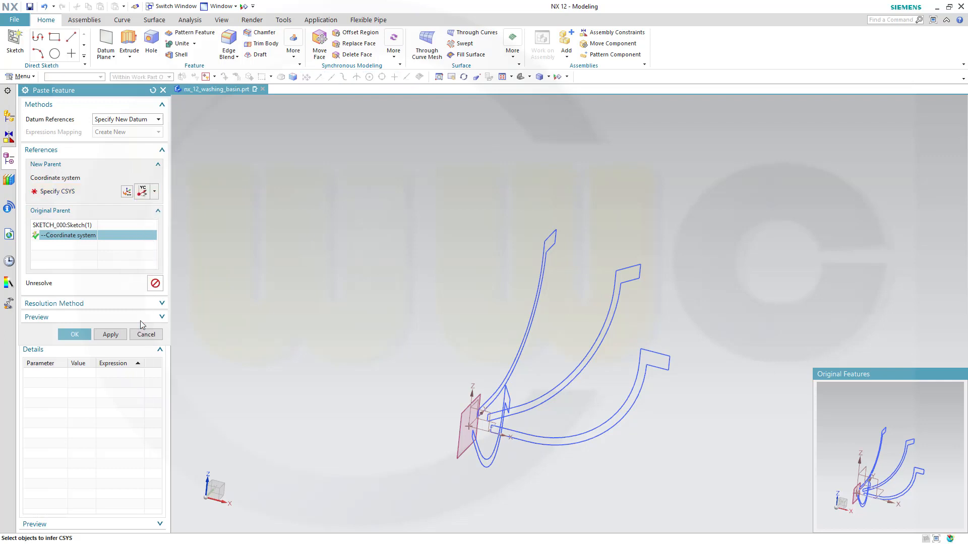
mouse_move(309, 383)
middle_down()
mouse_move(343, 390)
mouse_move(306, 353)
mouse_move(343, 361)
mouse_move(339, 376)
mouse_move(367, 388)
middle_up()
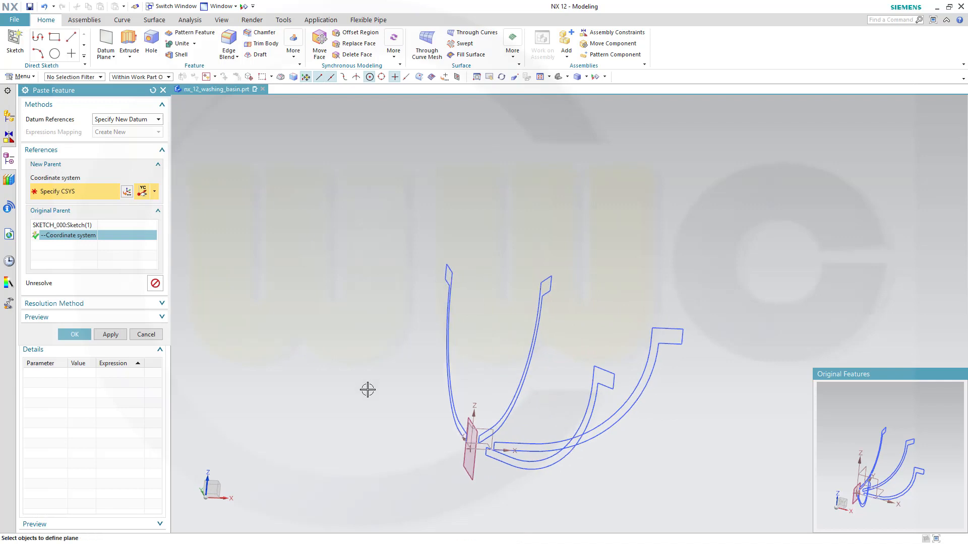
click(469, 465)
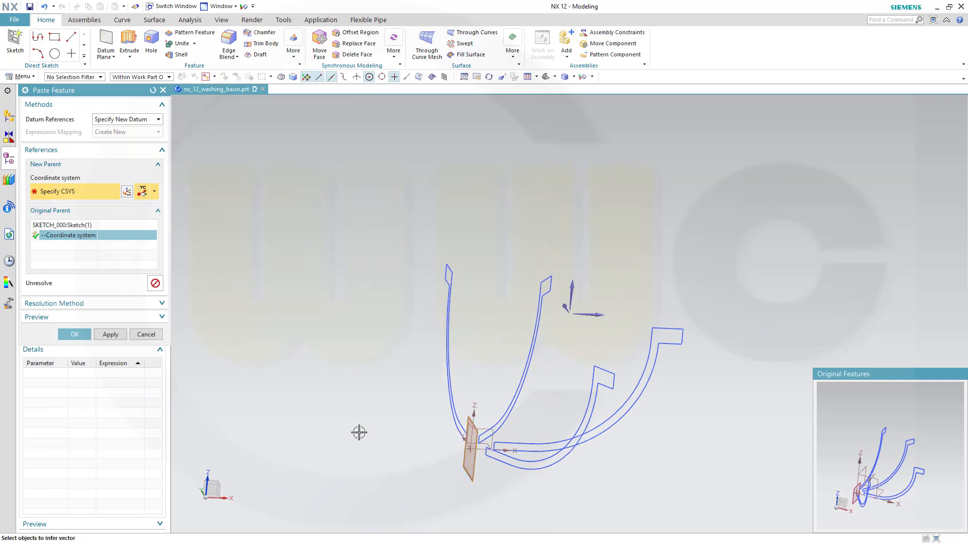
click(474, 414)
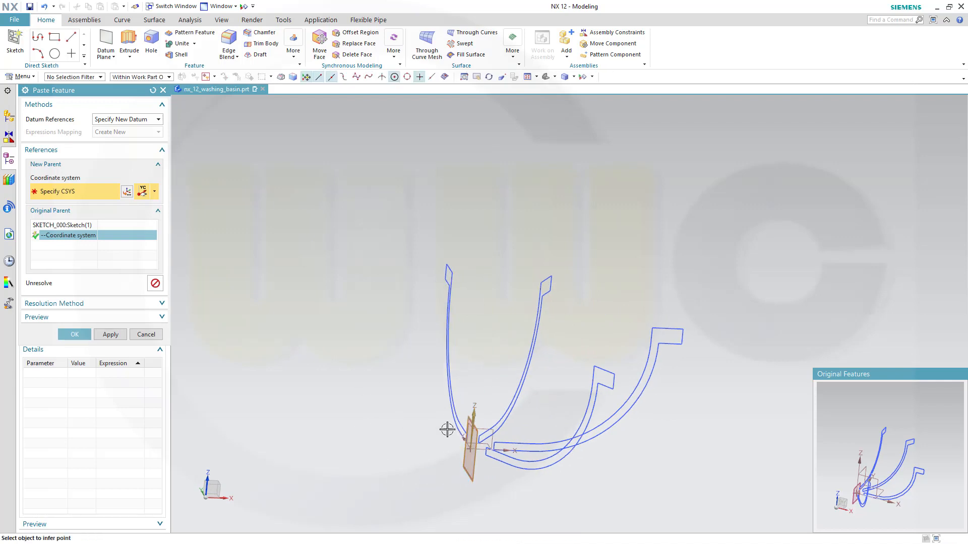
click(469, 450)
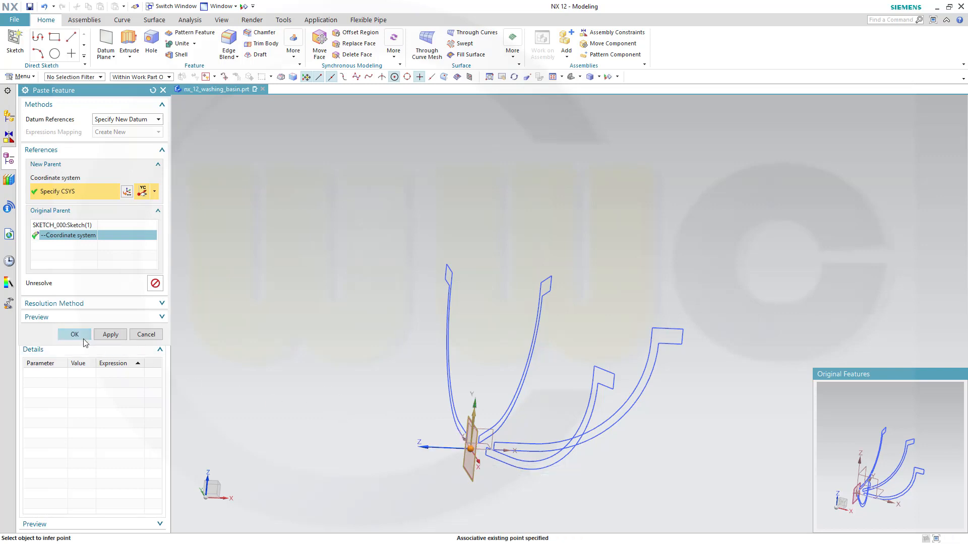
click(75, 335)
middle_drag(374, 407, 281, 403)
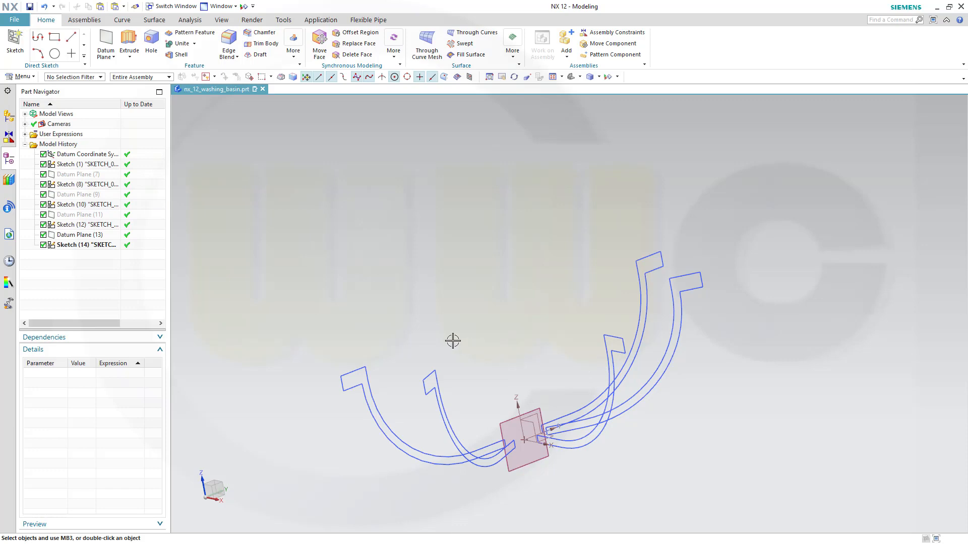
middle_drag(462, 344, 479, 342)
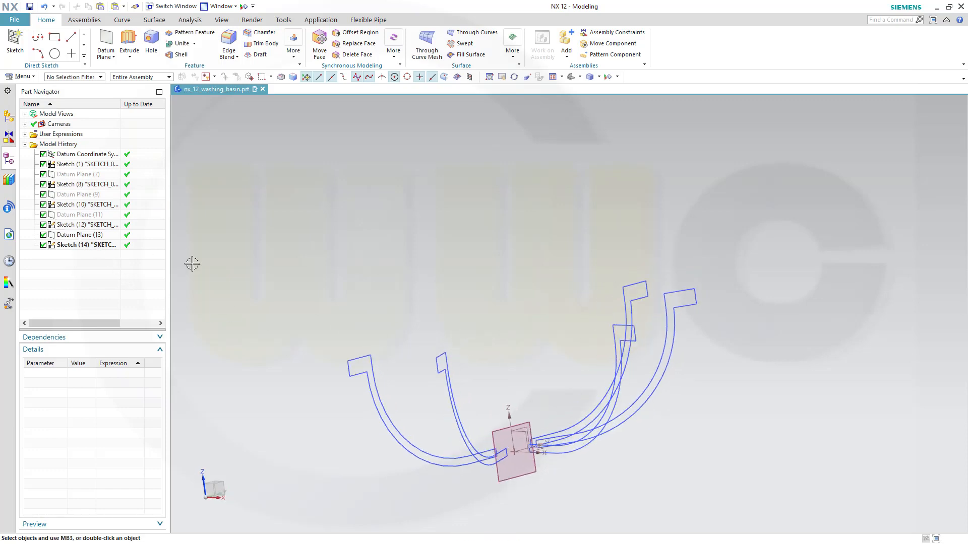
In Sketch (10) on the 90° datum plane, set the rim width p36 to 10 and the arc diameter p38 to 240.
click(83, 204)
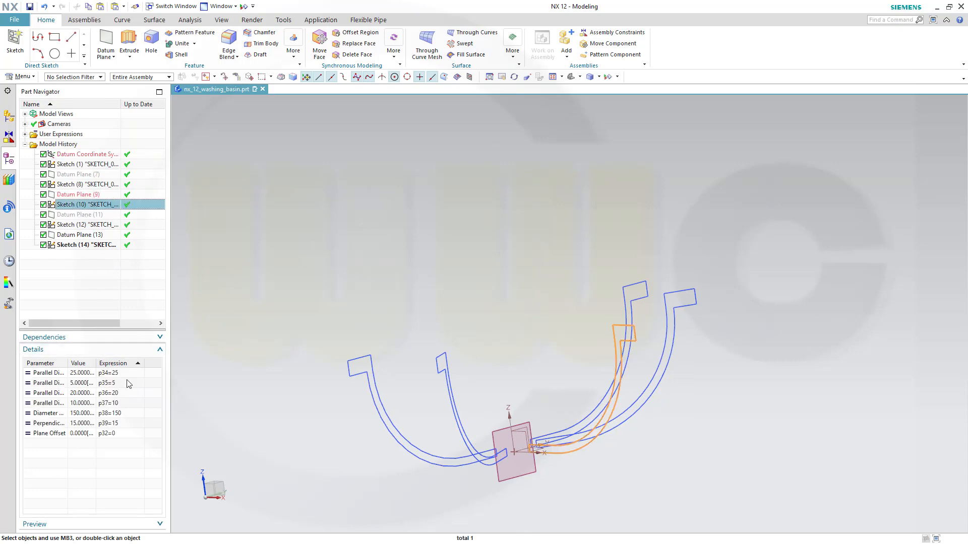
click(122, 393)
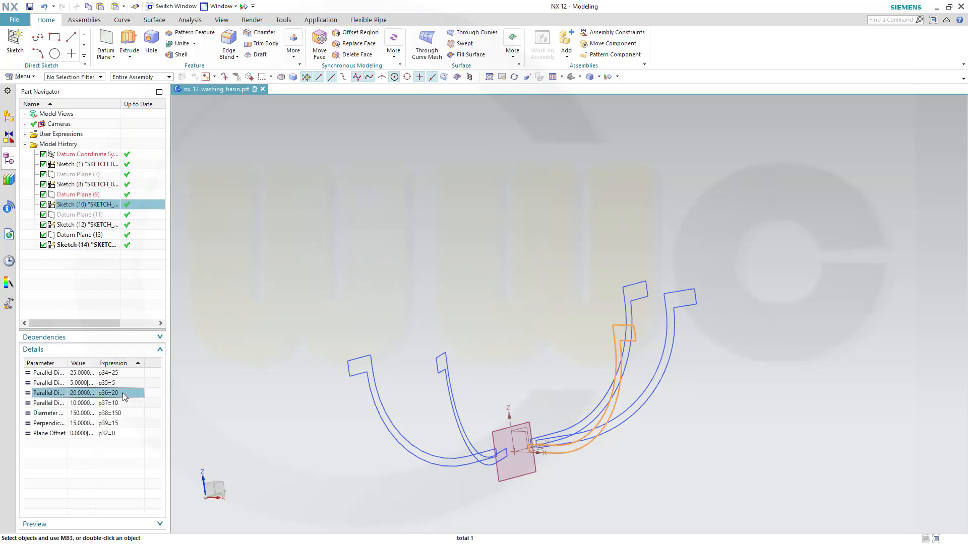
click(122, 394)
key(Return)
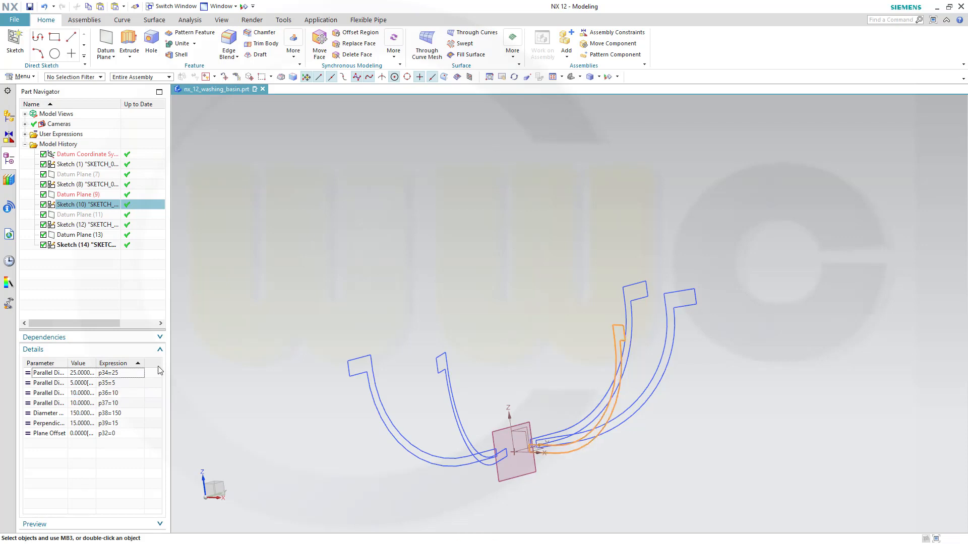
double_click(122, 414)
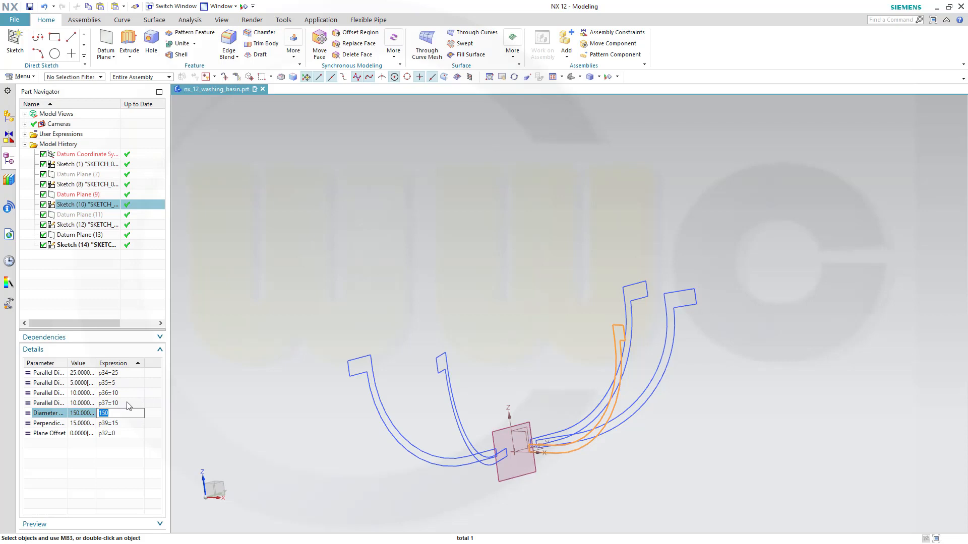
text(240)
key(Return)
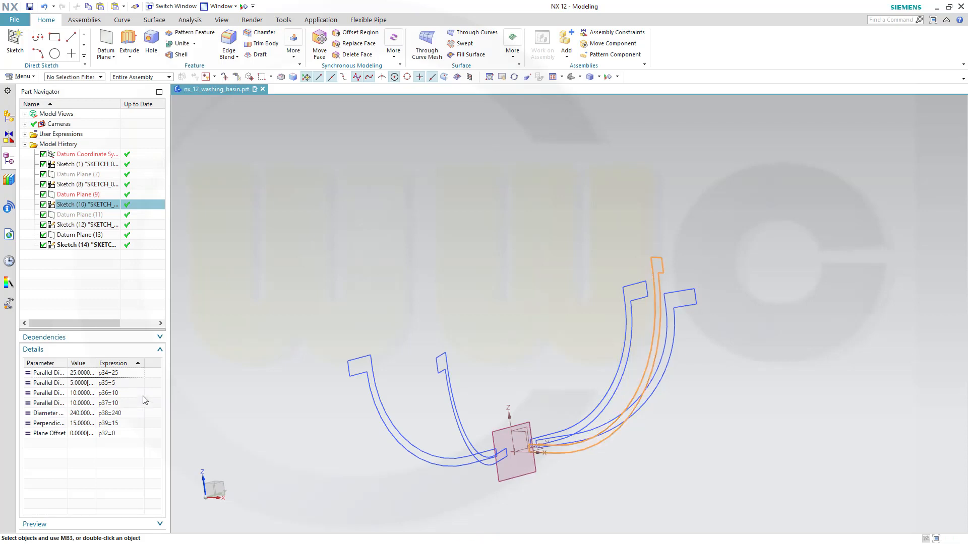
key(Escape)
mouse_move(425, 294)
middle_down()
mouse_move(395, 292)
mouse_move(449, 283)
mouse_move(453, 300)
middle_up()
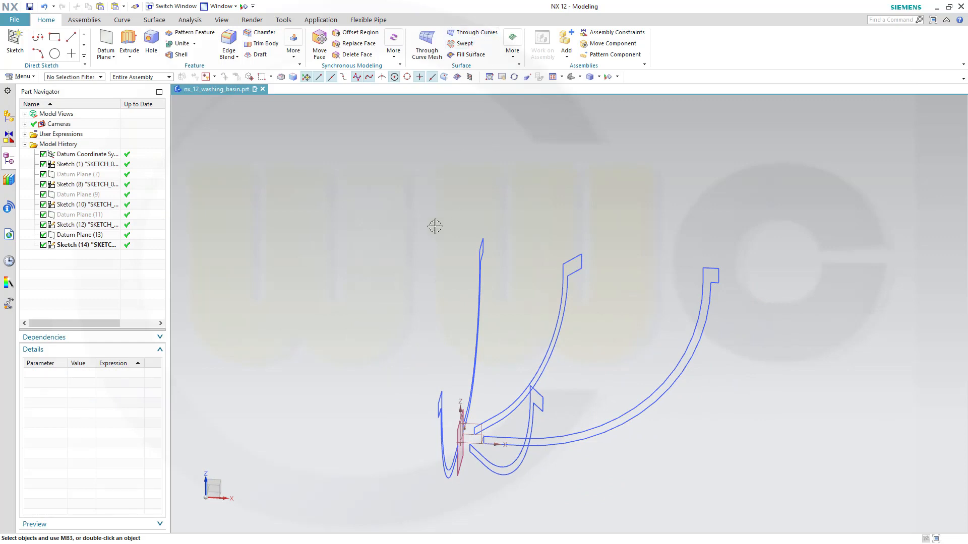
mouse_move(381, 288)
middle_down()
mouse_move(402, 274)
mouse_move(420, 277)
mouse_move(385, 292)
mouse_move(356, 282)
mouse_move(372, 300)
middle_up()
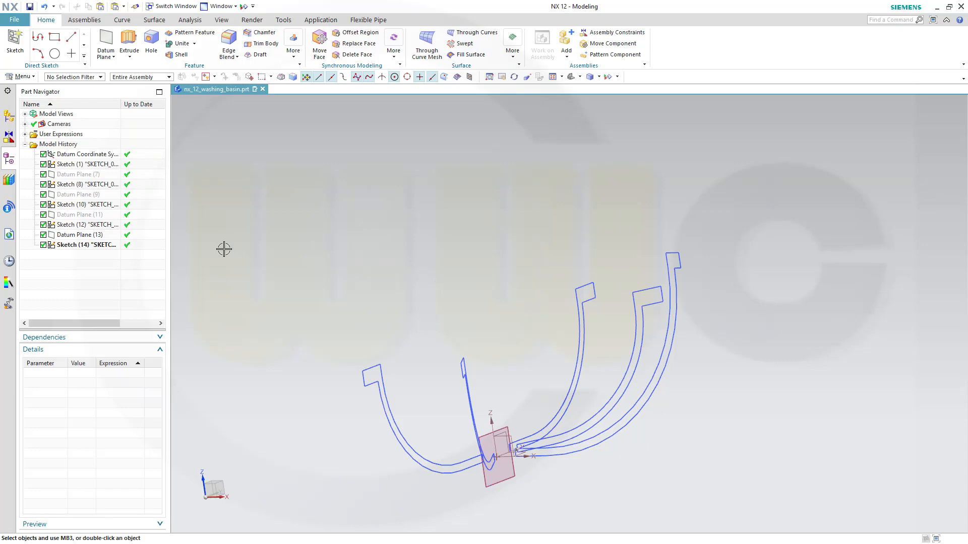
Delete the four pasted profile copies, Sketch (8), (10), (12) and (14), keeping the original sketch and the datum planes.
click(96, 184)
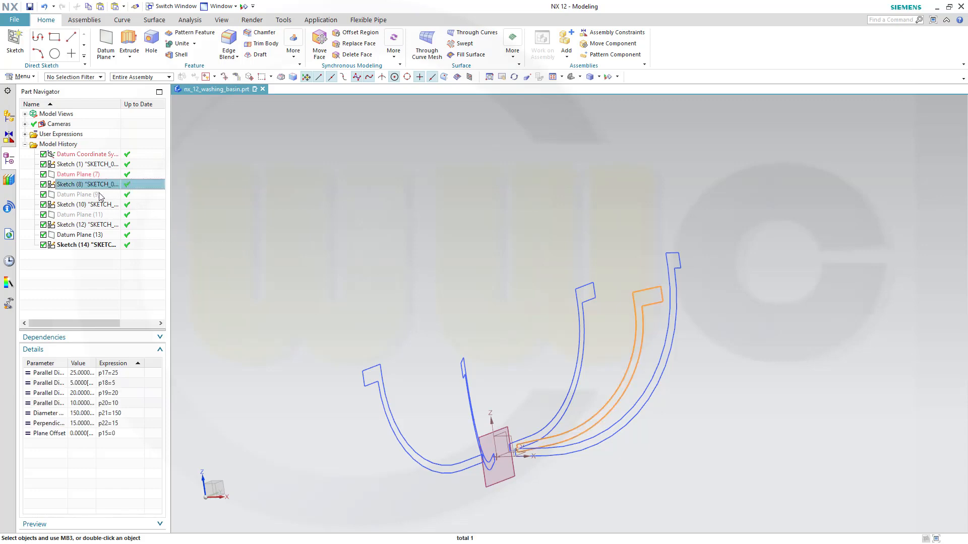
ctrl+click(94, 204)
ctrl+click(93, 225)
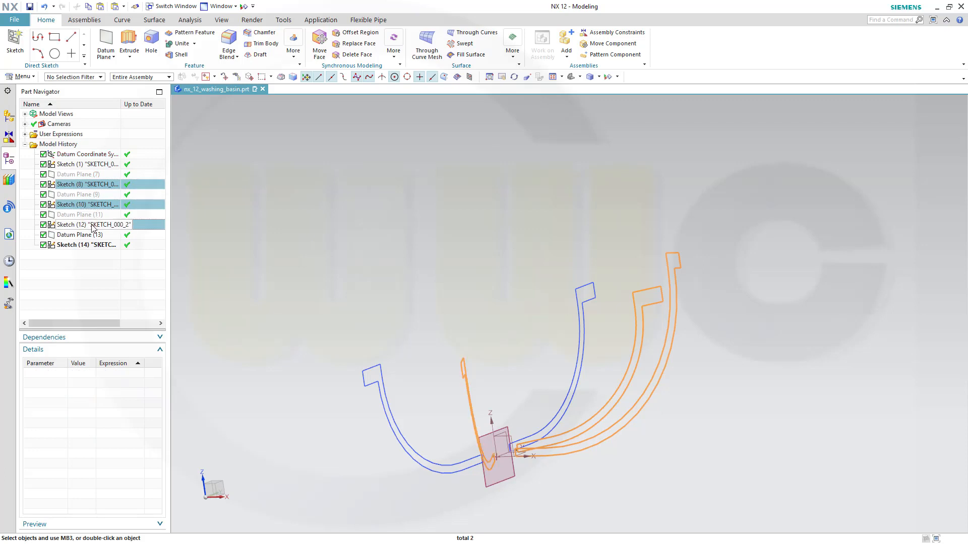
right_click(86, 249)
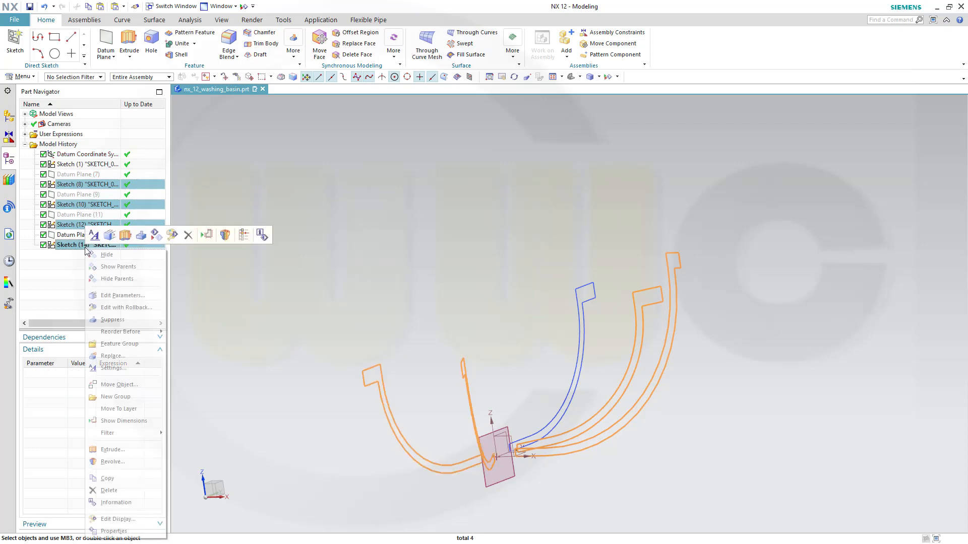
click(111, 490)
middle_drag(290, 318, 276, 328)
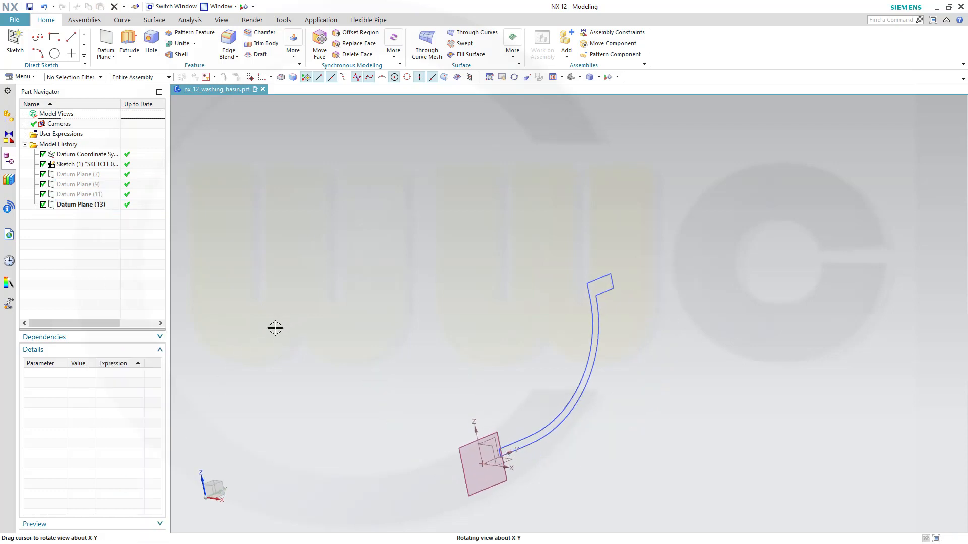
Hide the 180° datum plane, Datum Plane (13), and show the 30° datum plane, Datum Plane (7).
right_click(80, 208)
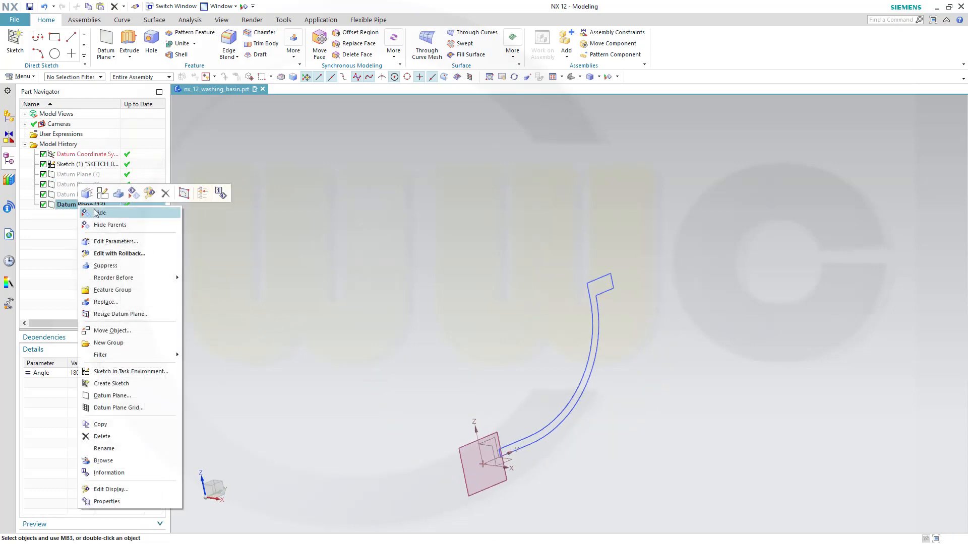
click(97, 213)
right_click(81, 179)
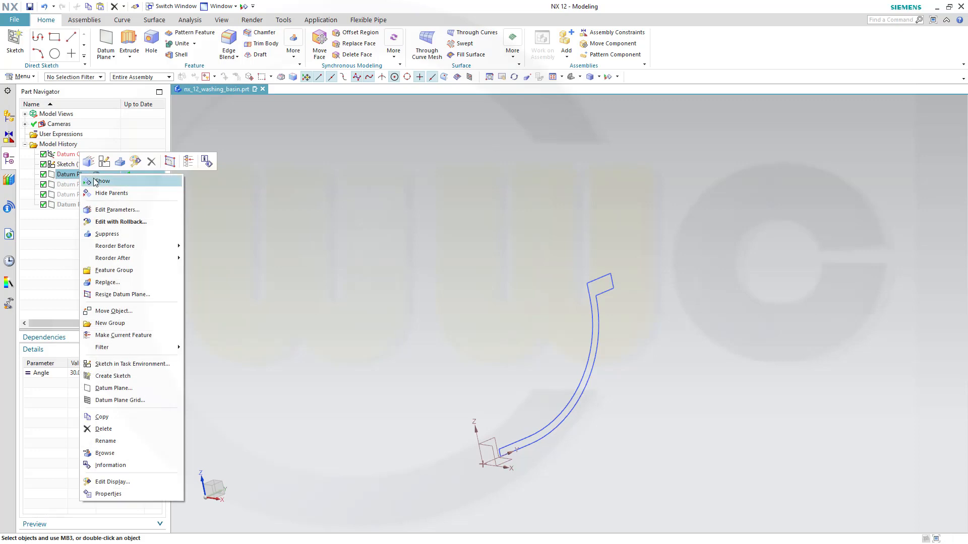
click(98, 184)
middle_drag(254, 246, 288, 286)
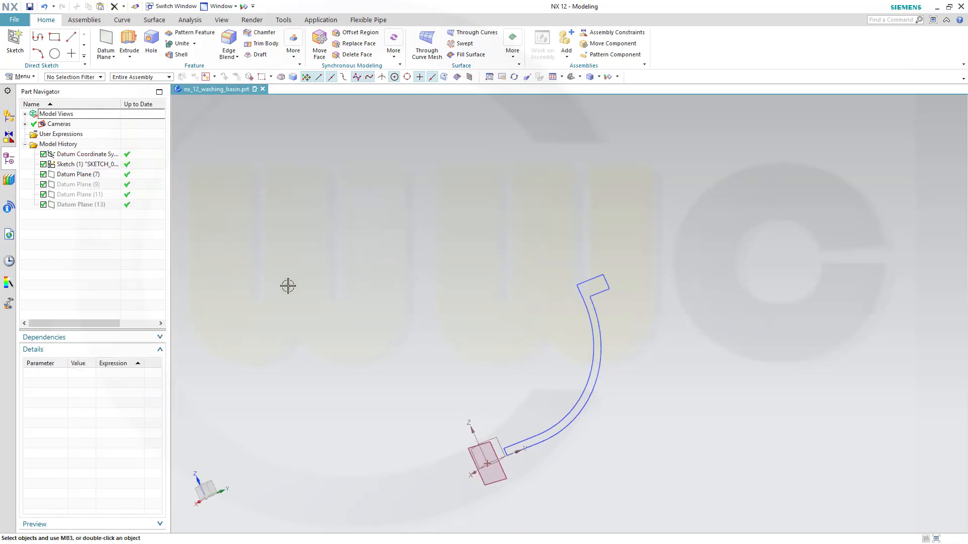
middle_drag(355, 288, 420, 282)
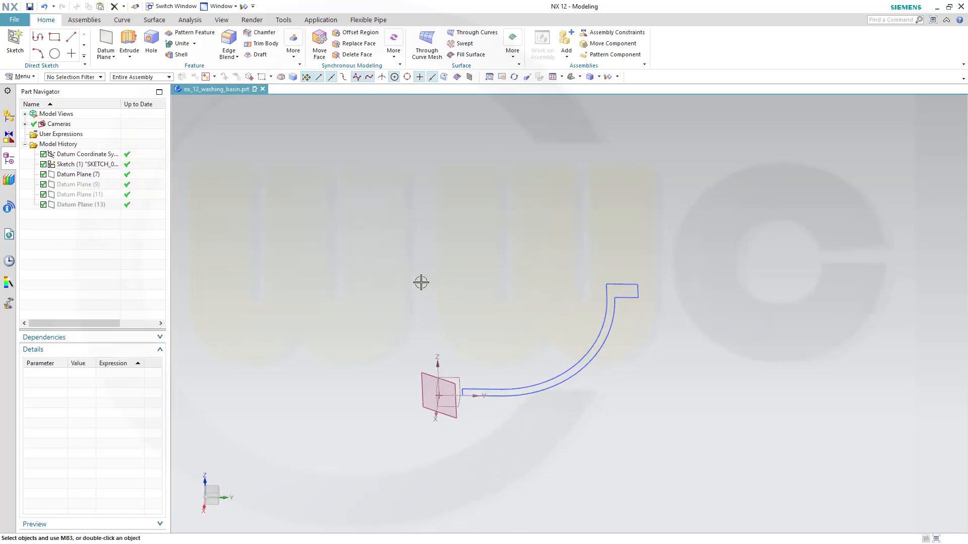
Paste a copy of the original profile sketch, Sketch (1), at the same location as the original.
click(100, 165)
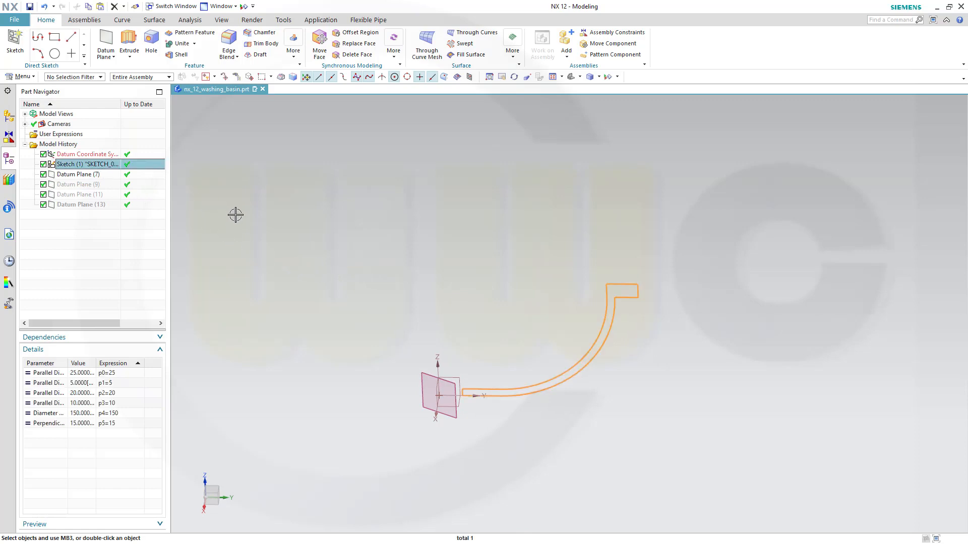
key(ctrl+v)
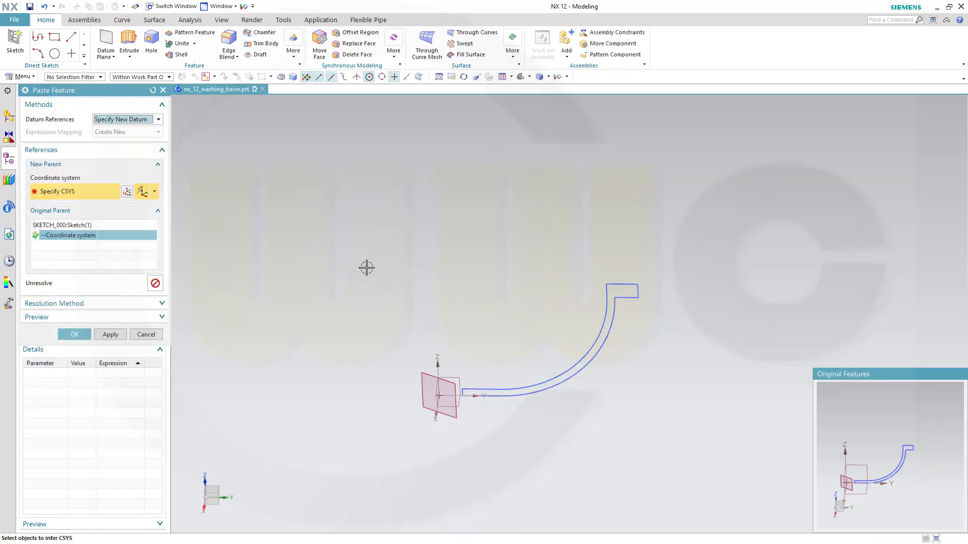
click(367, 268)
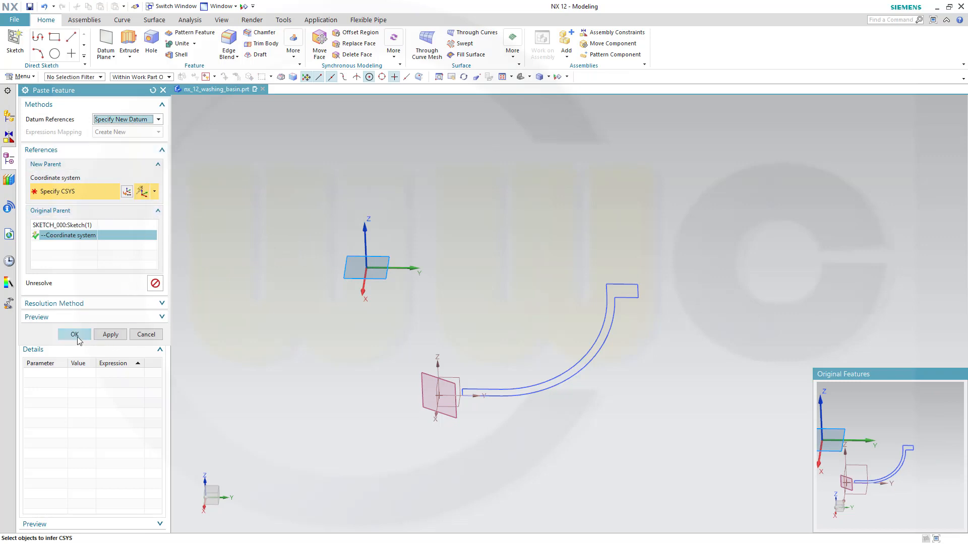
click(78, 337)
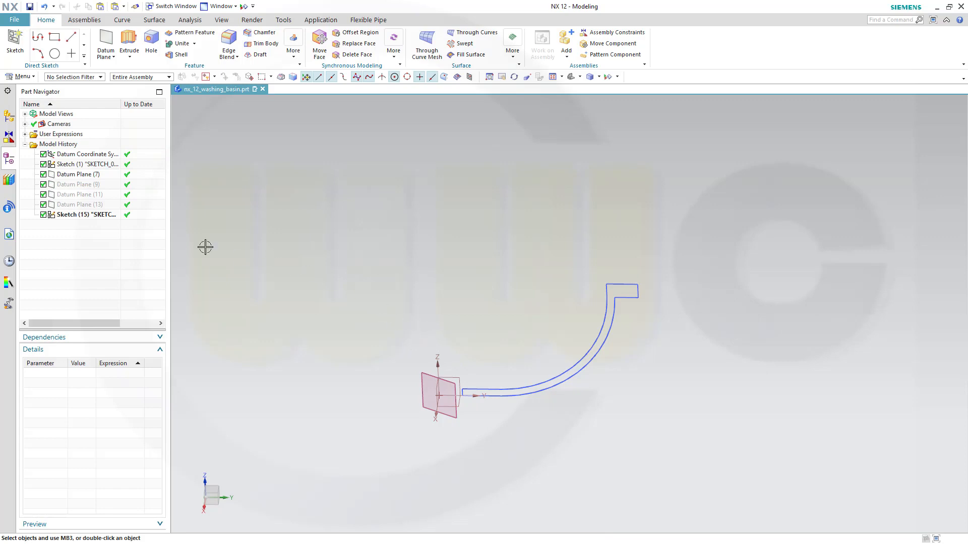
Compare the pasted copy with the original profile and hide the original, Sketch (1).
click(106, 216)
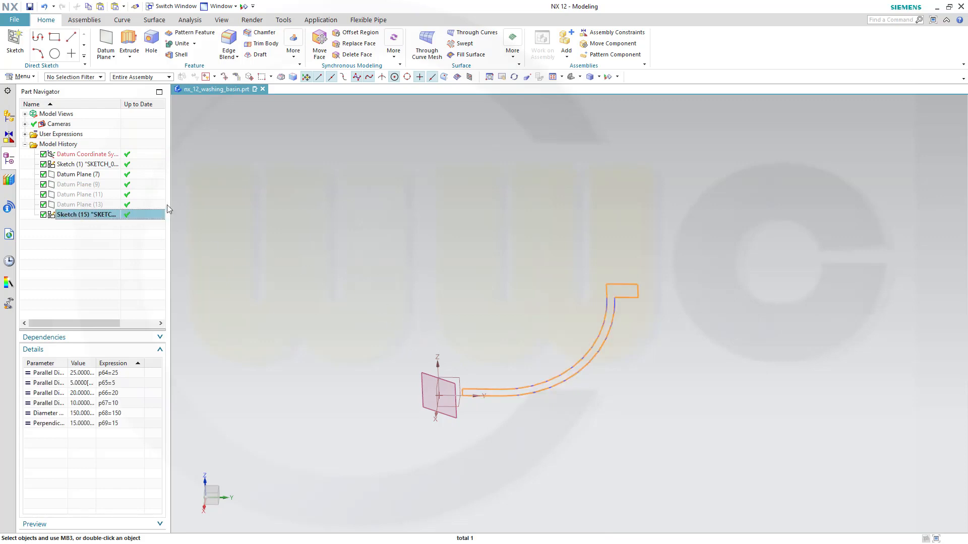
key(Escape)
click(98, 164)
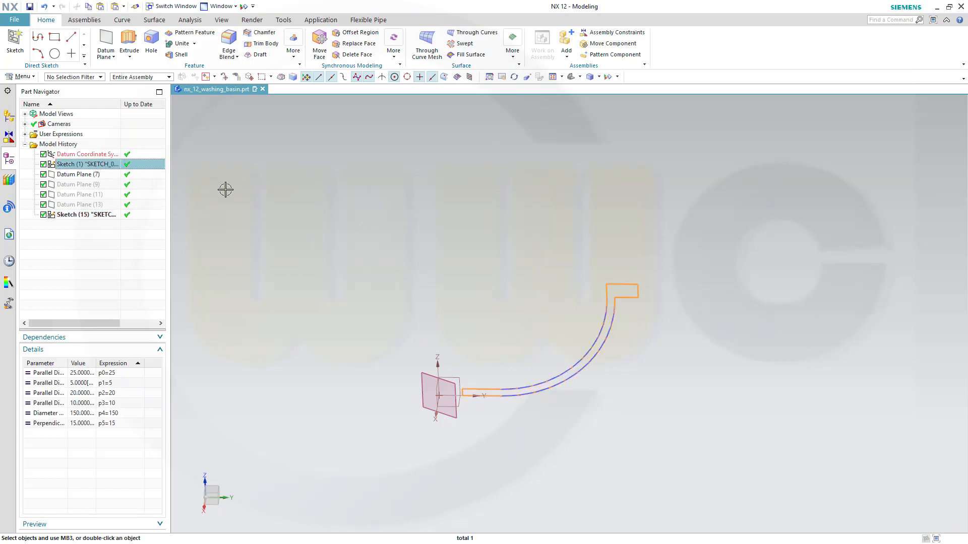
key(Escape)
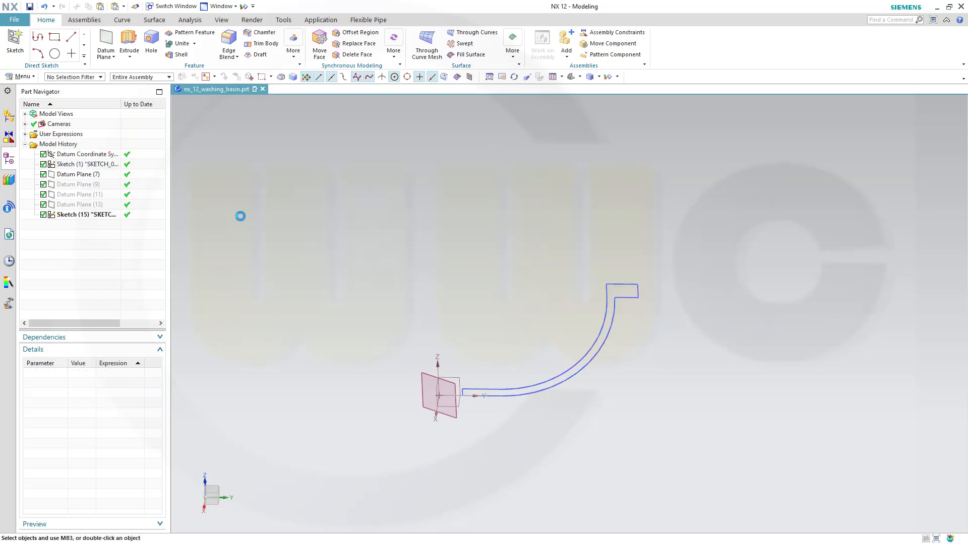
right_click(75, 168)
click(116, 171)
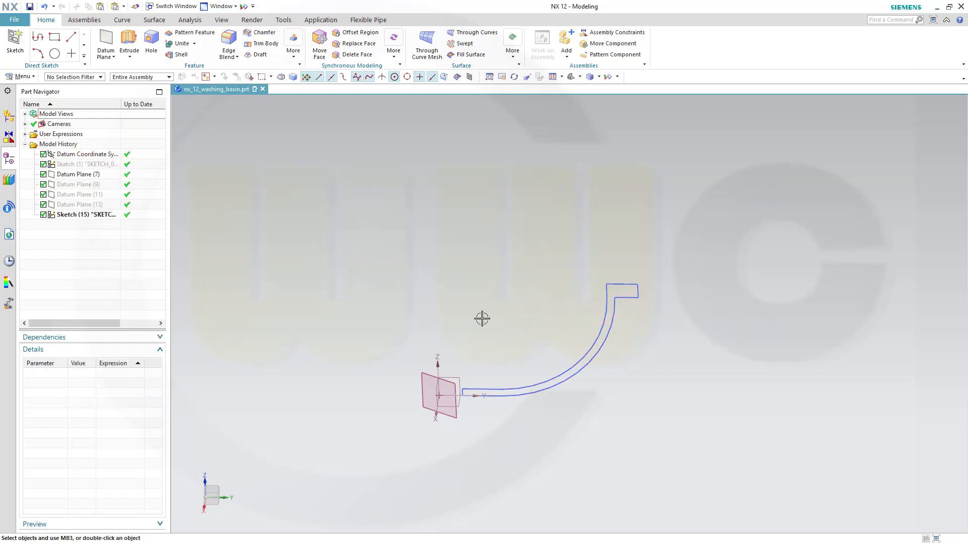
Reattach the pasted profile copy, Sketch (15), to the 30° datum plane, Datum Plane (7), and finish the sketch.
middle_drag(483, 317, 484, 311)
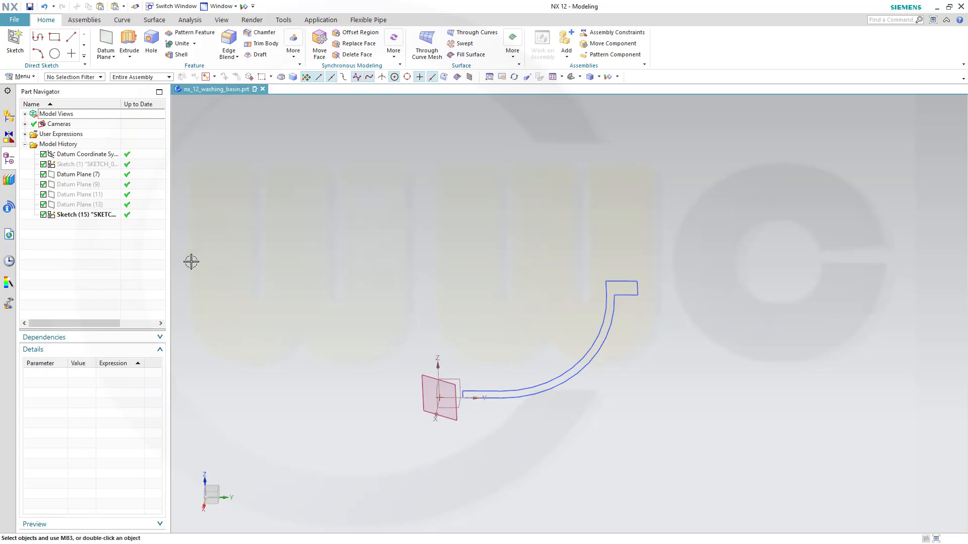
double_click(72, 215)
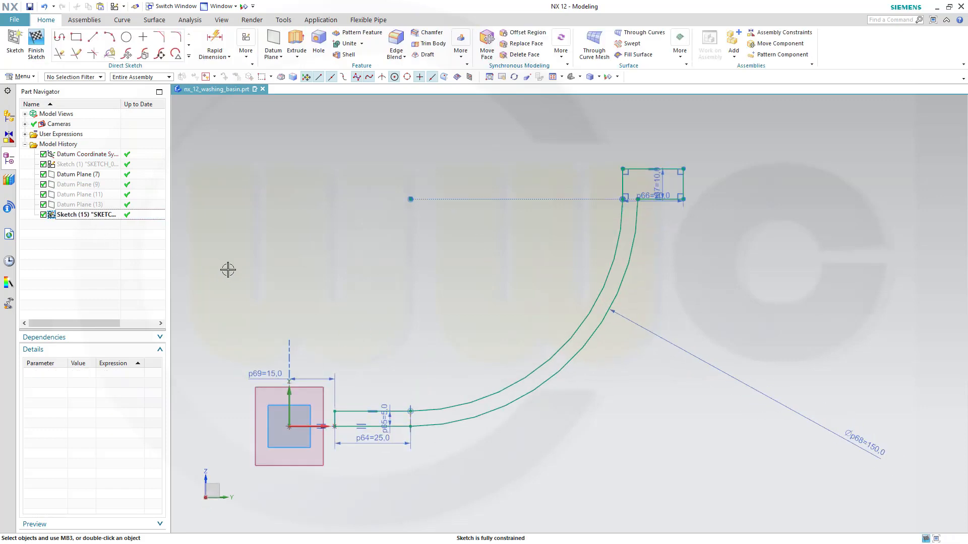
mouse_move(242, 283)
shift+middle_down()
mouse_move(255, 289)
mouse_move(328, 259)
mouse_move(399, 272)
mouse_move(384, 287)
mouse_move(350, 285)
shift+middle_up()
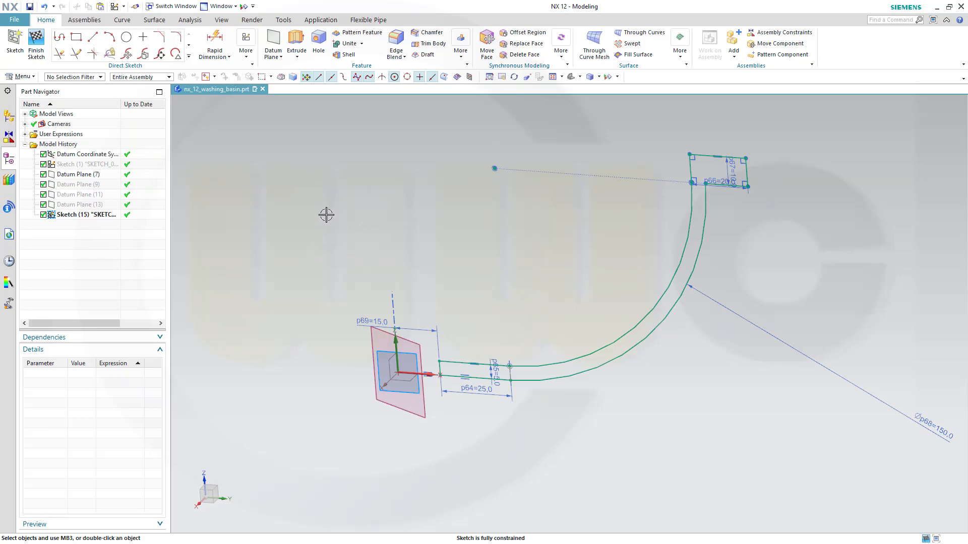
click(246, 55)
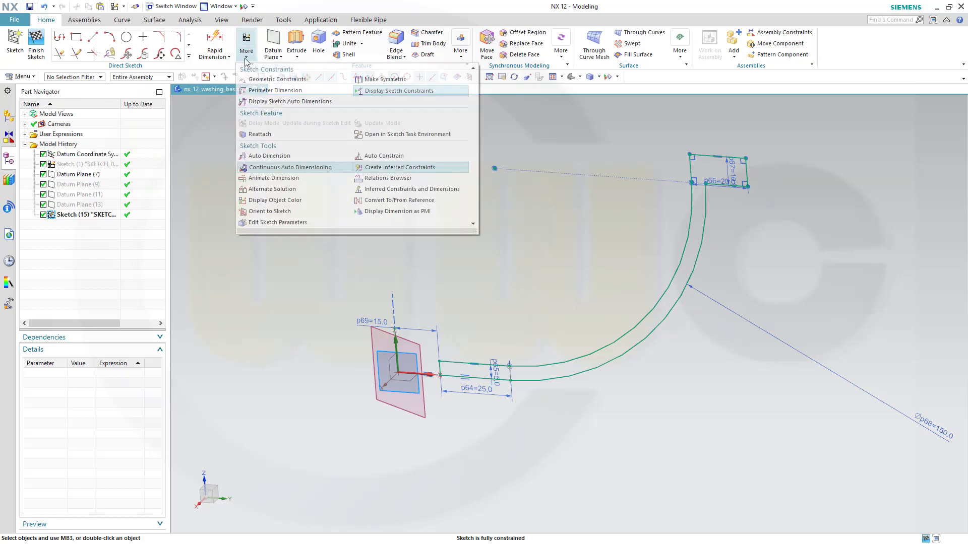
click(266, 135)
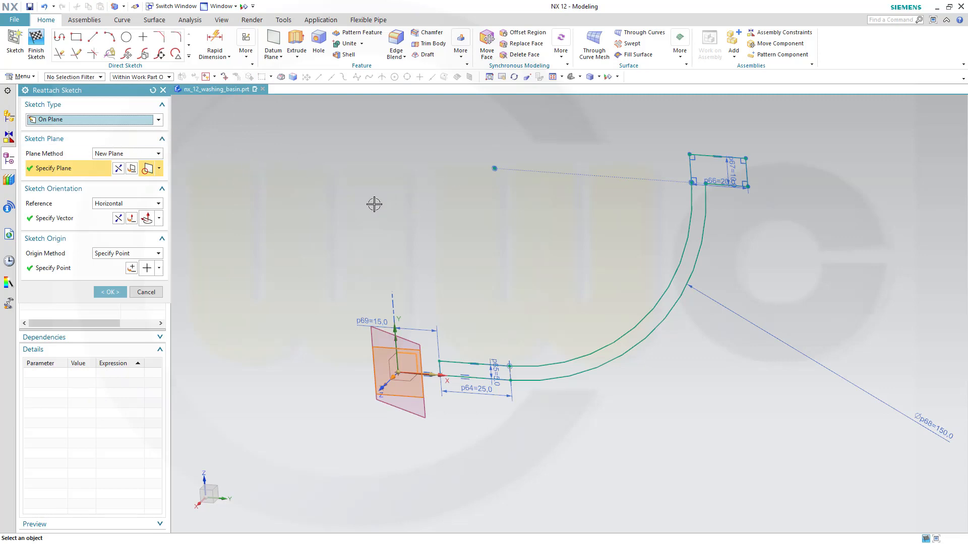
scroll(362, 231, up, 1)
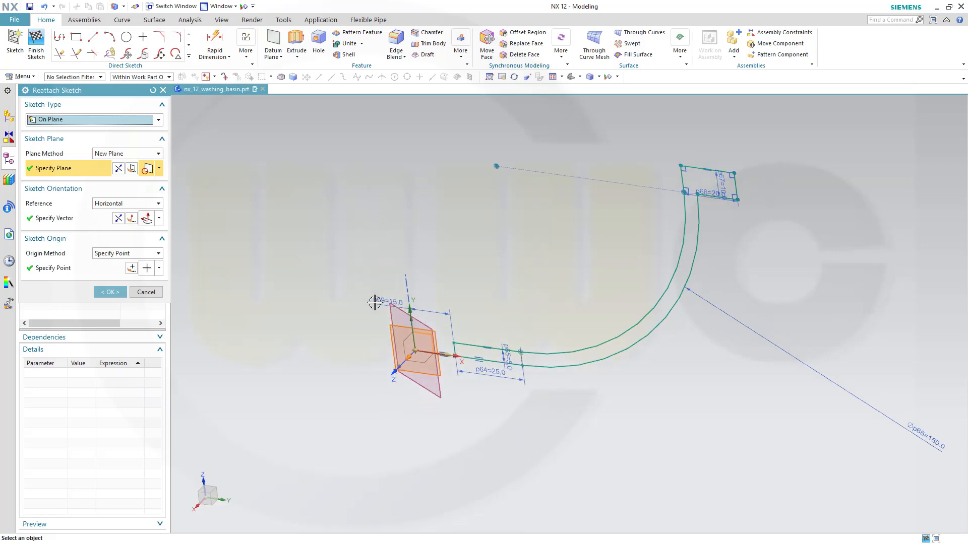
scroll(367, 327, up, 2)
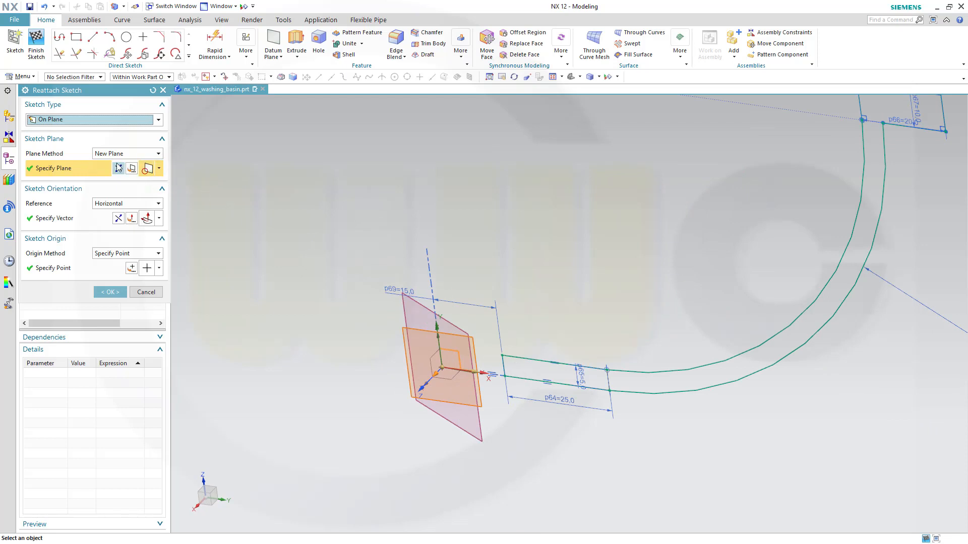
click(422, 303)
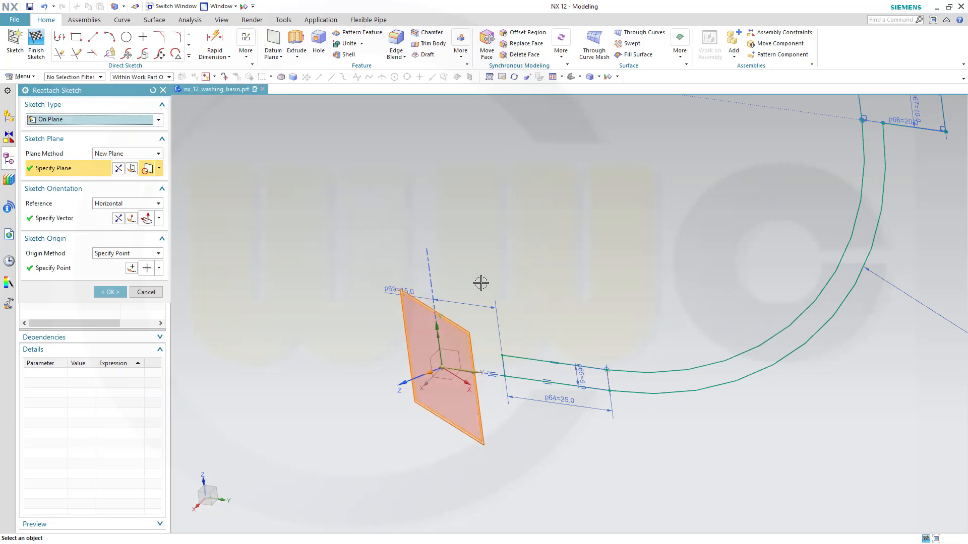
mouse_move(525, 420)
middle_down()
mouse_move(519, 412)
mouse_move(540, 417)
mouse_move(514, 398)
mouse_move(469, 426)
middle_up()
mouse_move(358, 425)
middle_down()
mouse_move(320, 432)
mouse_move(413, 398)
mouse_move(393, 424)
mouse_move(402, 425)
middle_up()
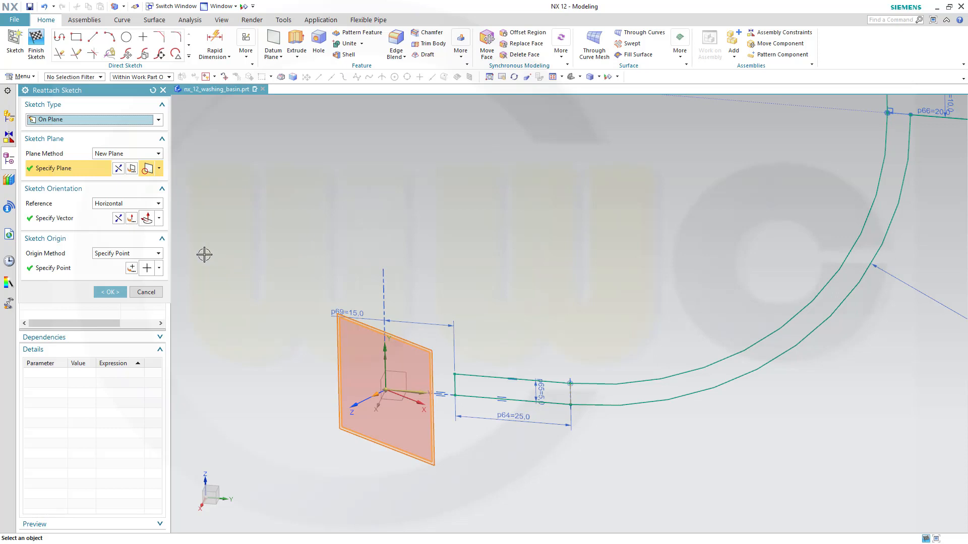
click(111, 294)
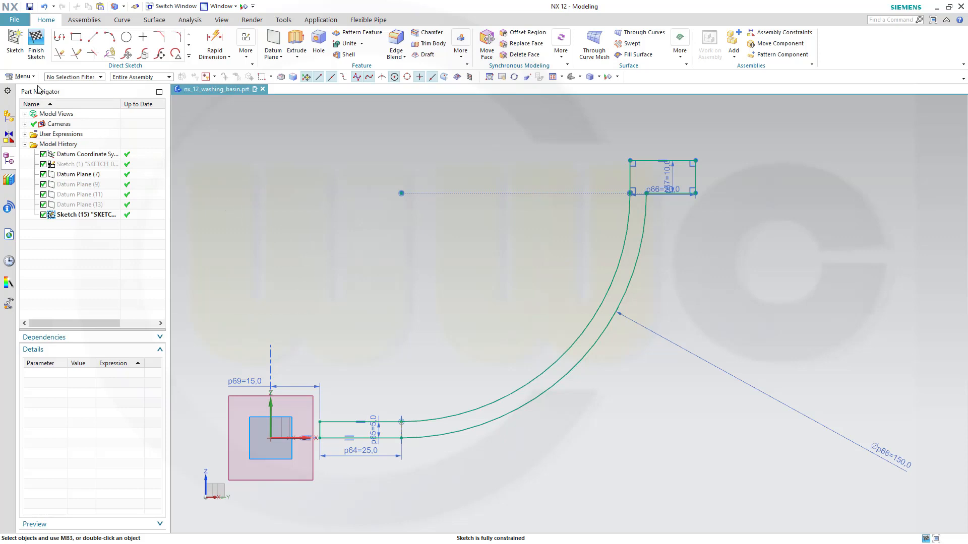
click(36, 54)
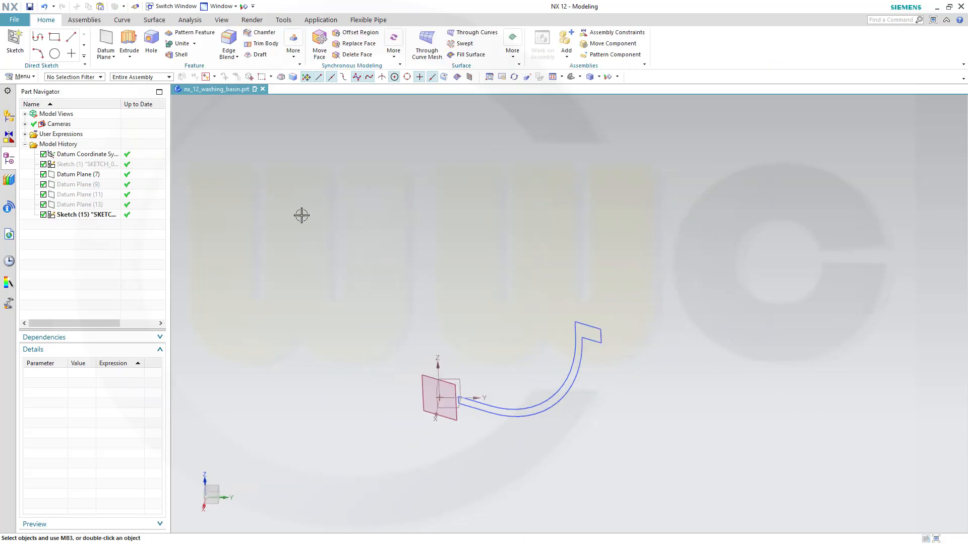
middle_drag(307, 240, 307, 245)
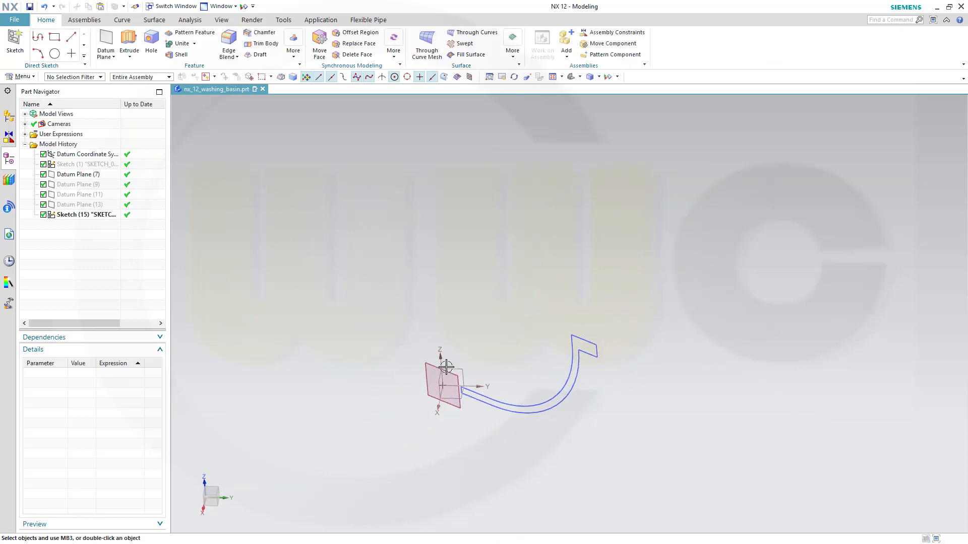
Show the original profile, Sketch (1), and hide the 30° datum plane and its reattached copy, Sketch (15).
right_click(82, 165)
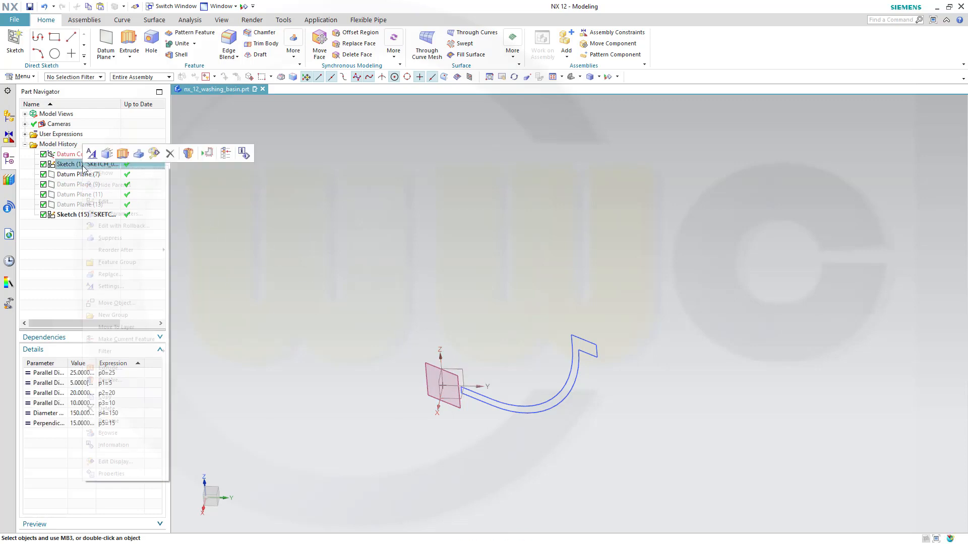
middle_drag(241, 252, 291, 292)
mouse_move(417, 328)
middle_down()
mouse_move(391, 334)
mouse_move(417, 328)
mouse_move(393, 326)
middle_up()
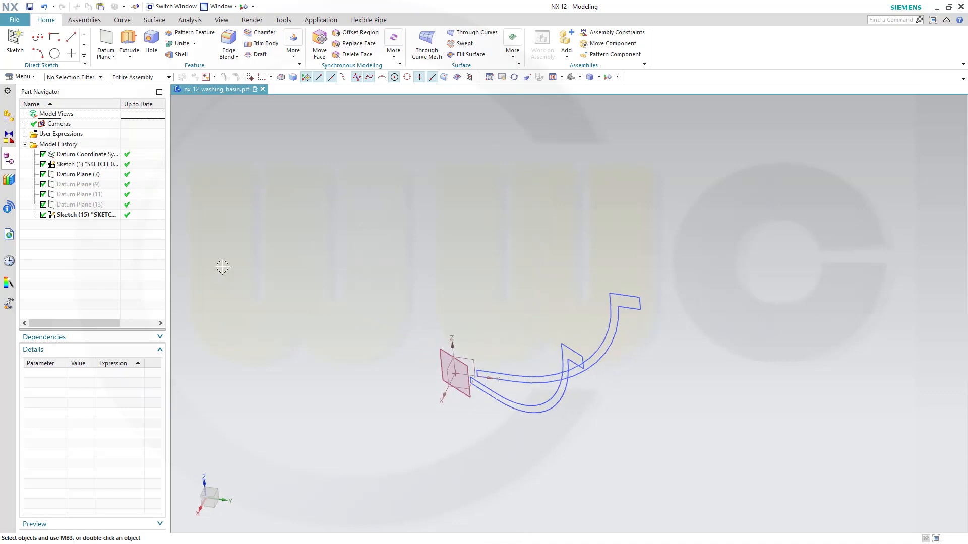
right_click(74, 178)
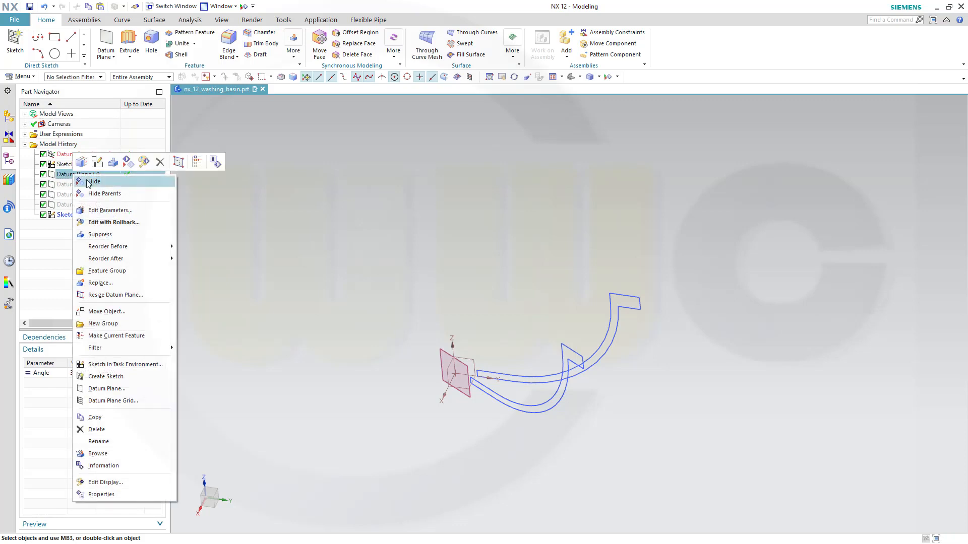
click(86, 183)
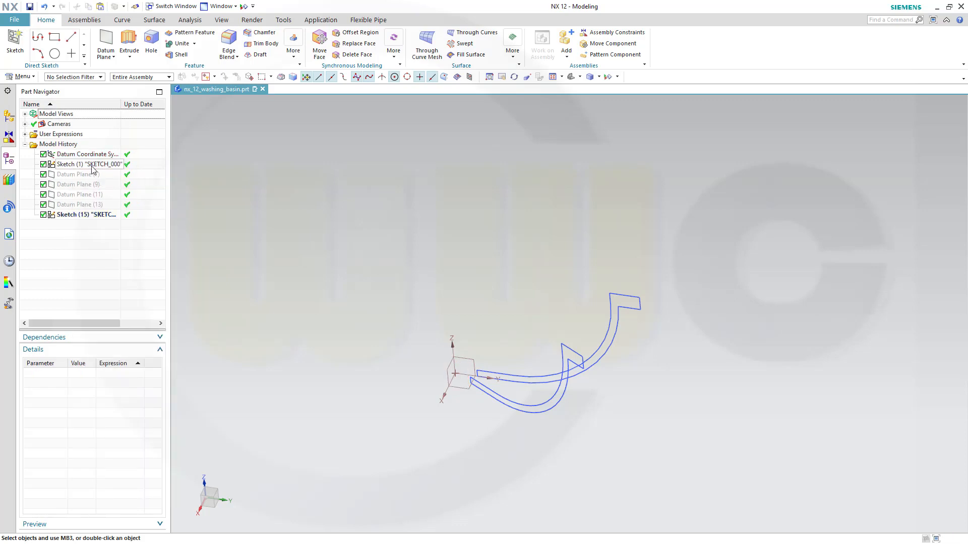
right_click(82, 215)
click(100, 224)
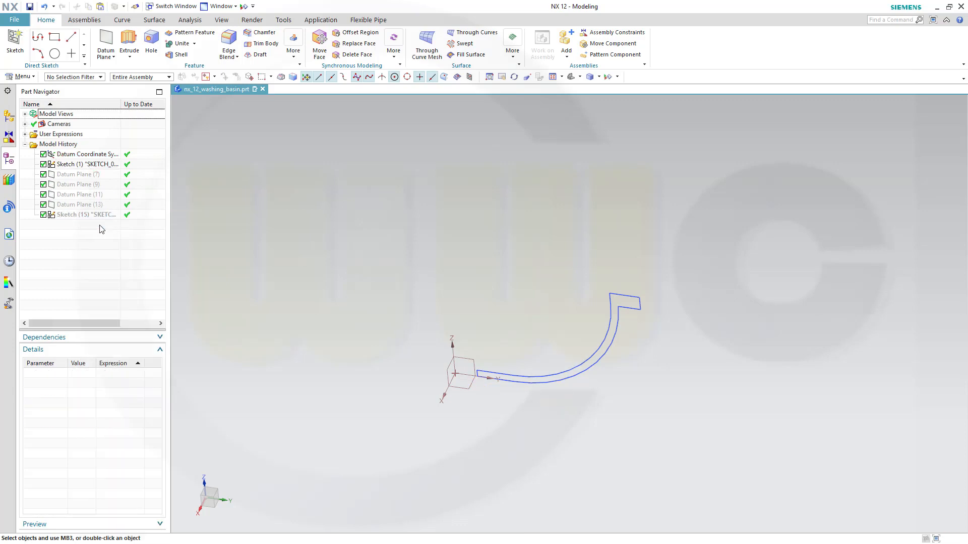
Show the 90° datum plane, Datum Plane (9).
click(79, 185)
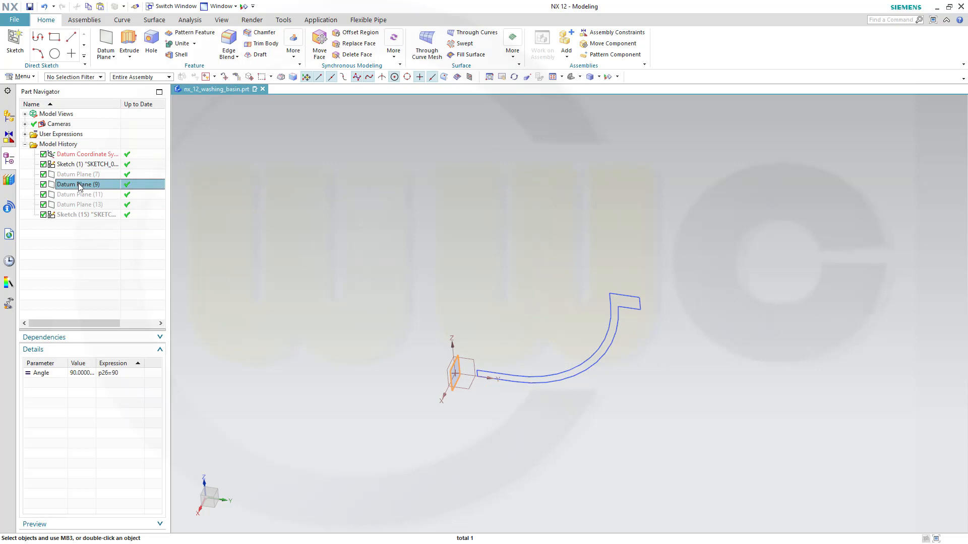
right_click(79, 185)
click(211, 215)
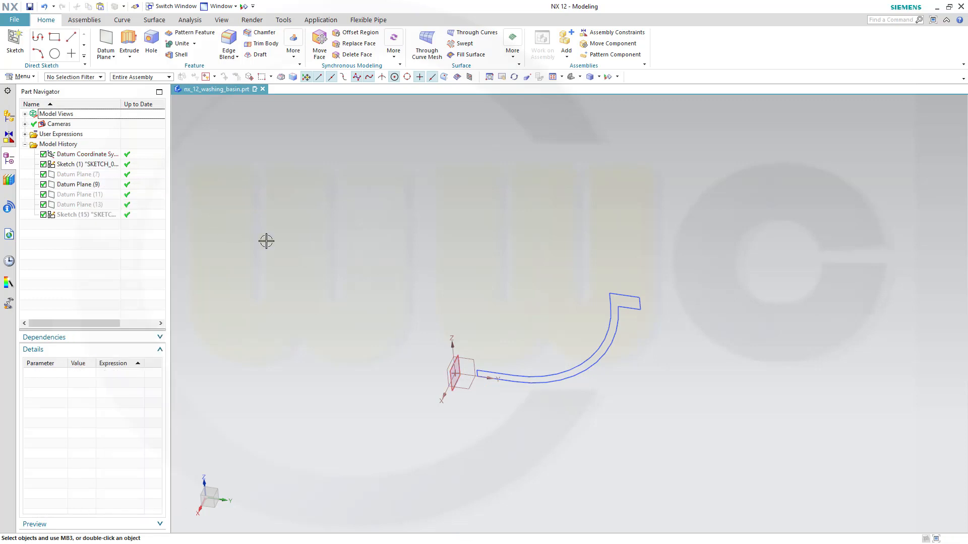
middle_drag(265, 233, 225, 218)
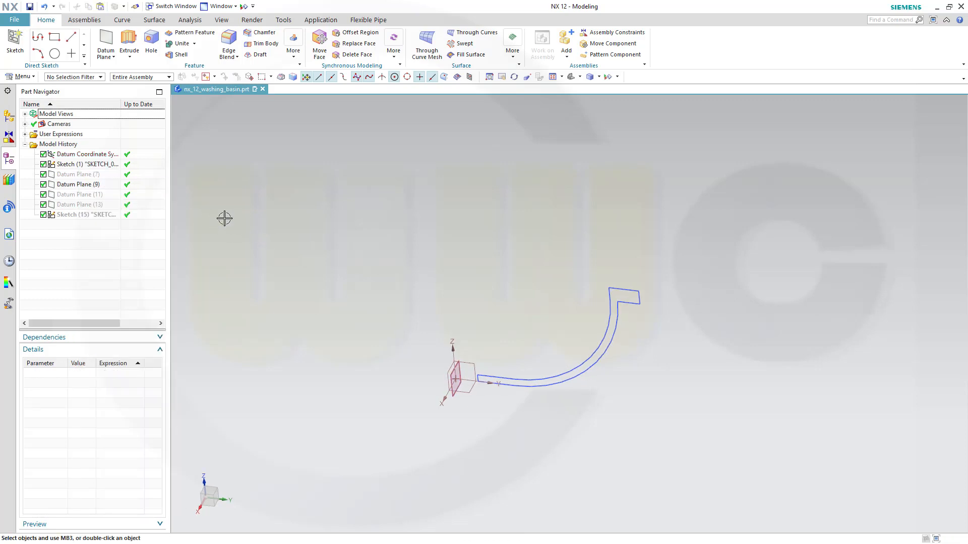
Paste another copy of the original profile, Sketch (1), at the same location and hide the original.
click(104, 165)
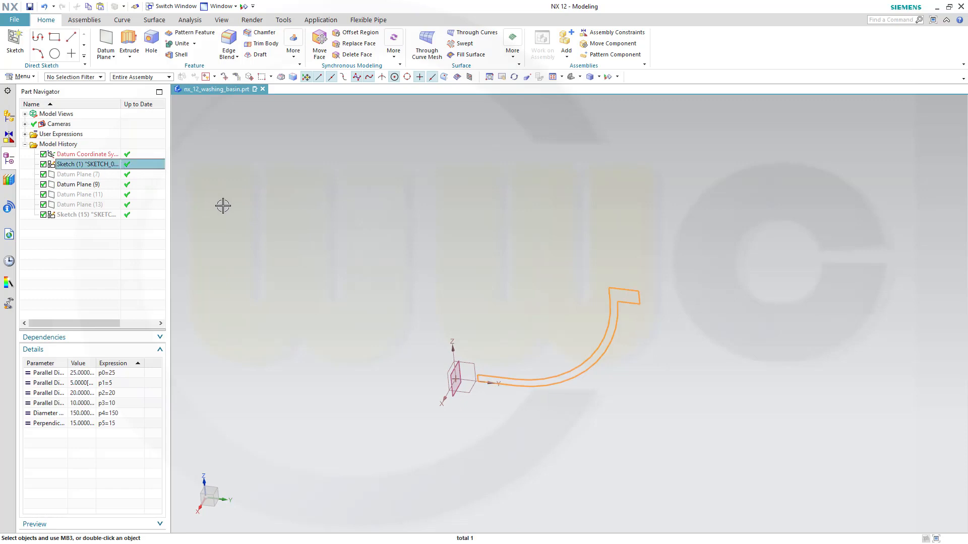
key(ctrl+v)
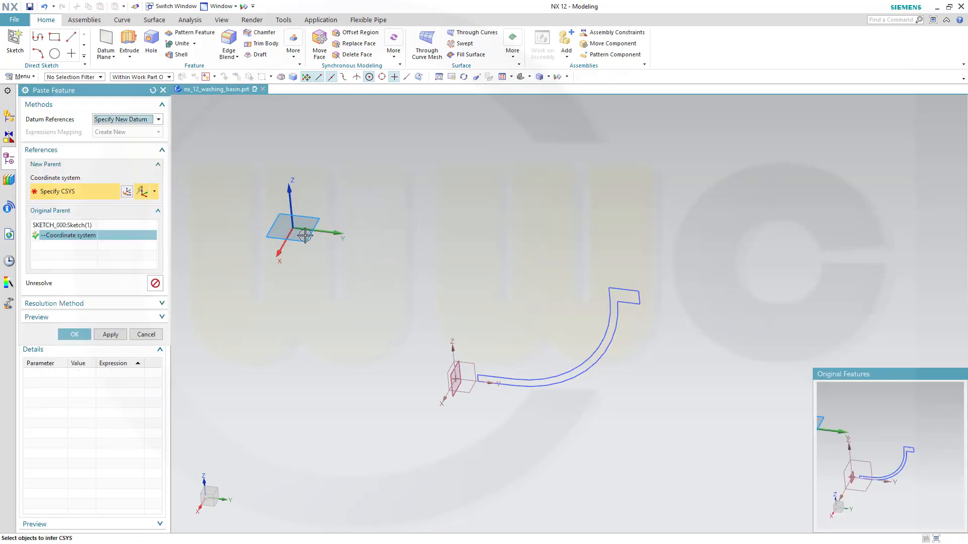
click(74, 334)
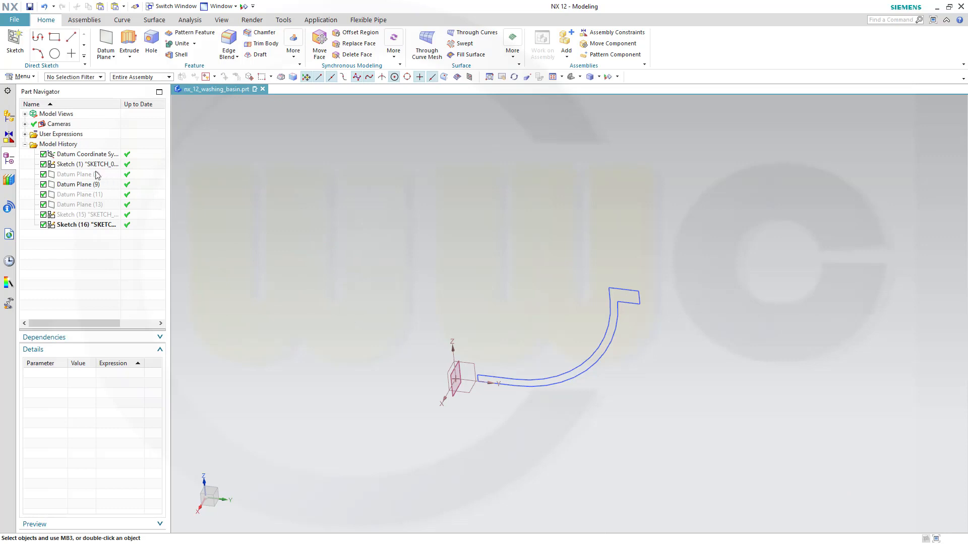
right_click(82, 166)
click(96, 172)
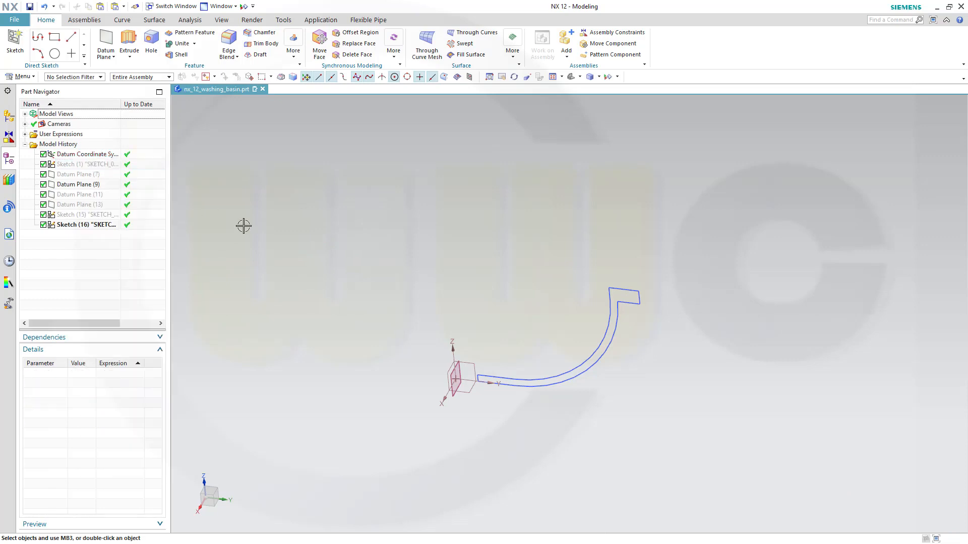
middle_drag(278, 265, 281, 263)
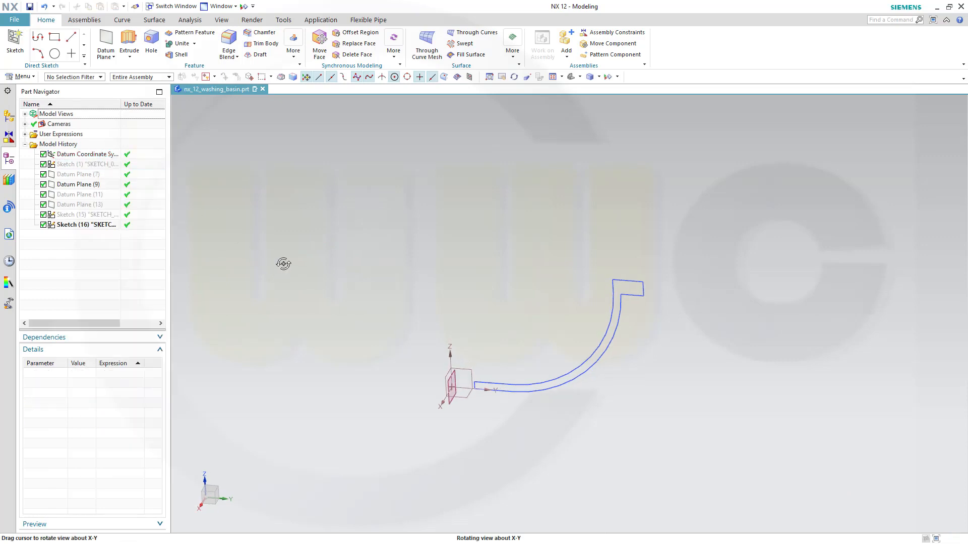
Edit the new profile copy, Sketch (16), and specify the 90° datum plane, Datum Plane (9), as its new plane for reattachment.
double_click(88, 225)
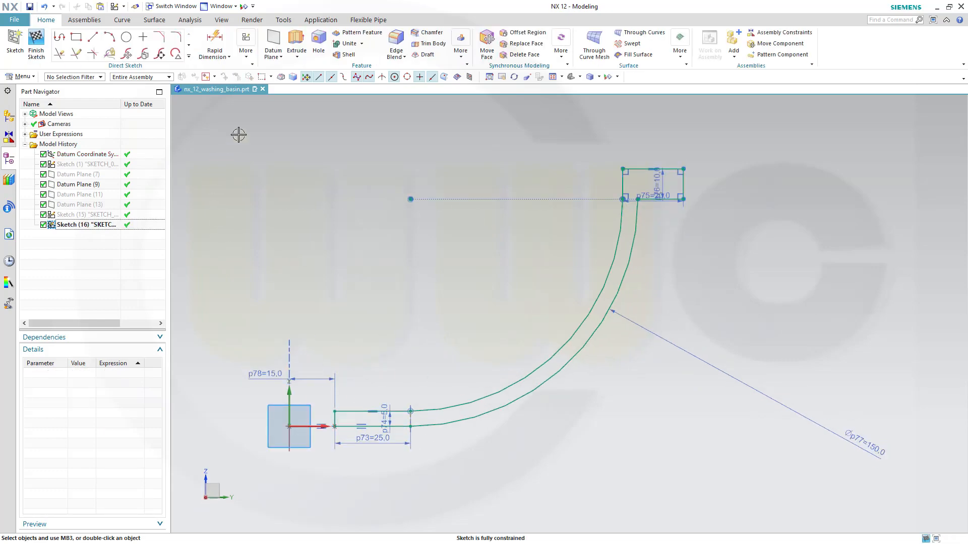
click(247, 55)
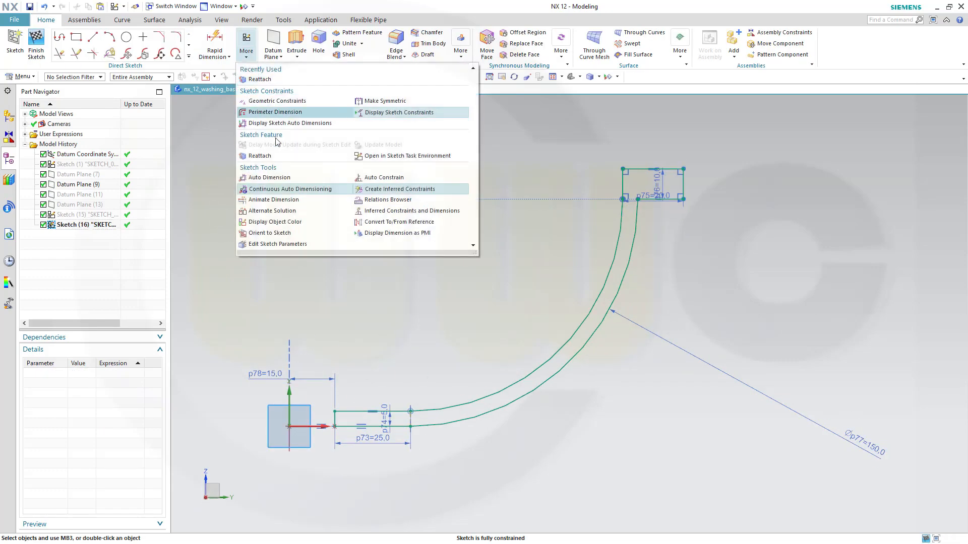
click(267, 156)
scroll(345, 262, up, 2)
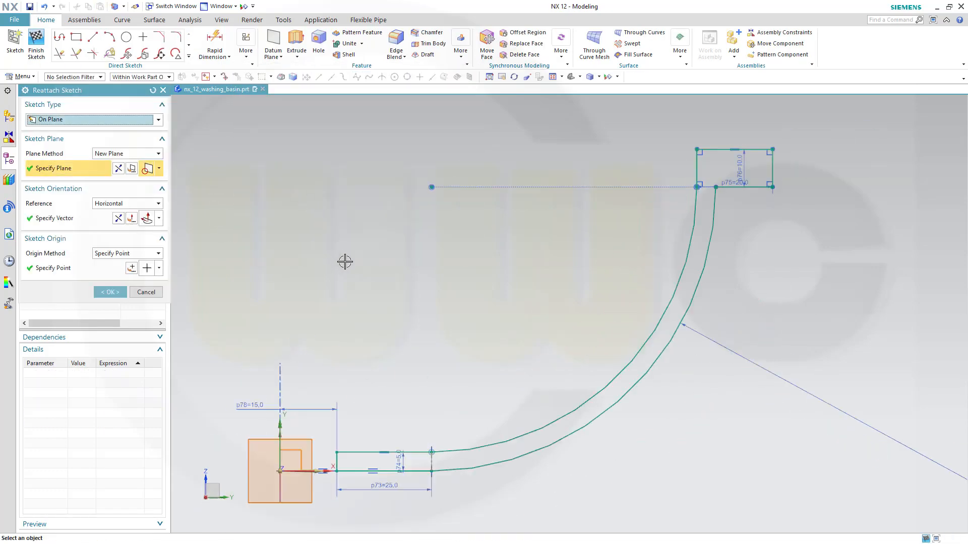
scroll(344, 262, down, 2)
middle_drag(361, 273, 316, 283)
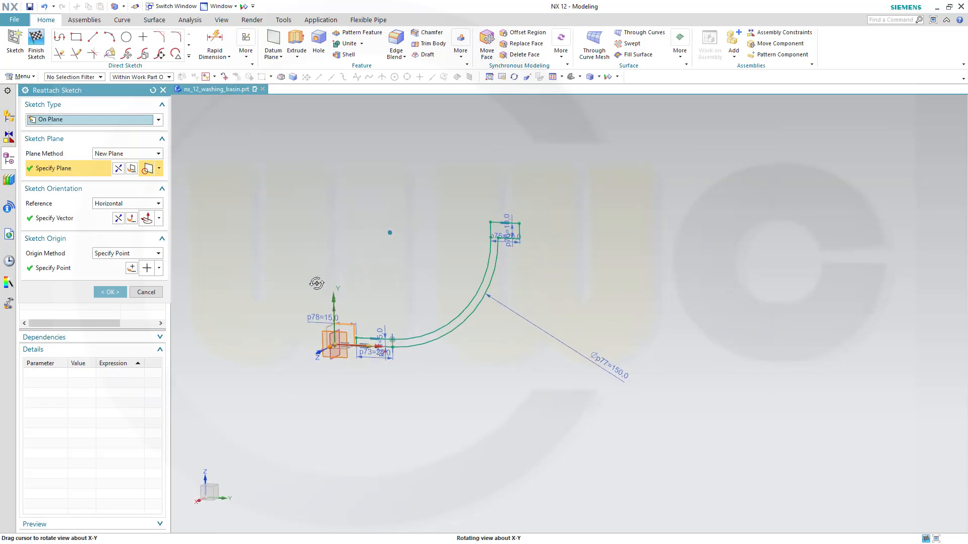
scroll(287, 297, up, 2)
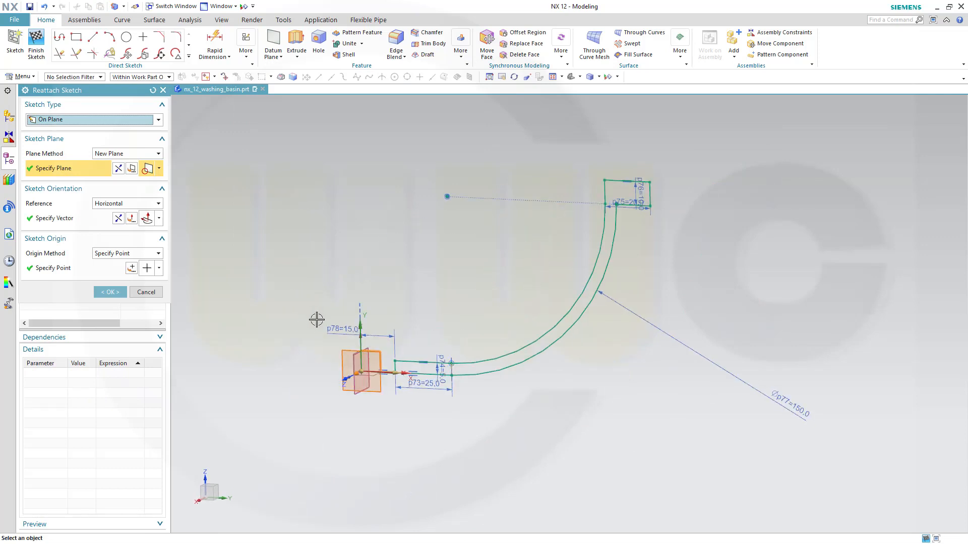
middle_drag(325, 323, 315, 328)
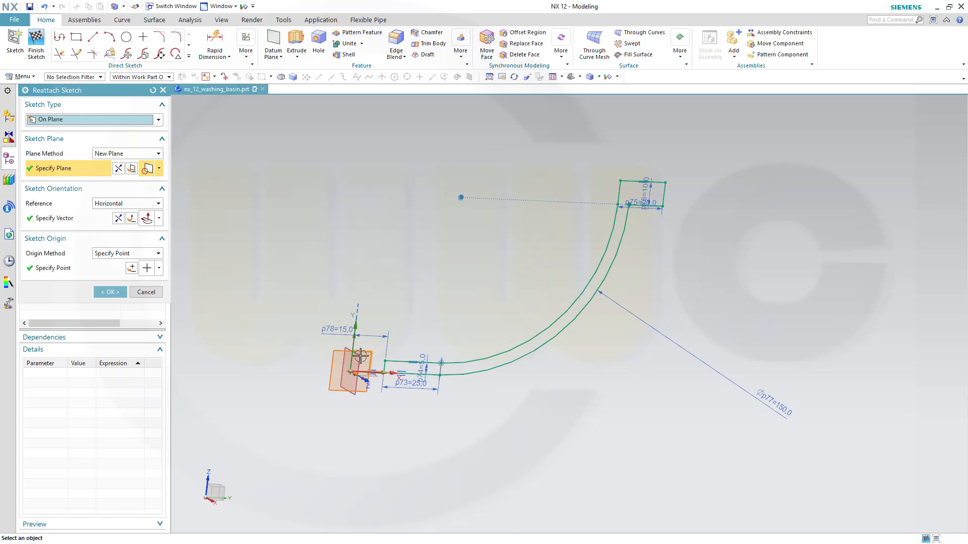
click(360, 357)
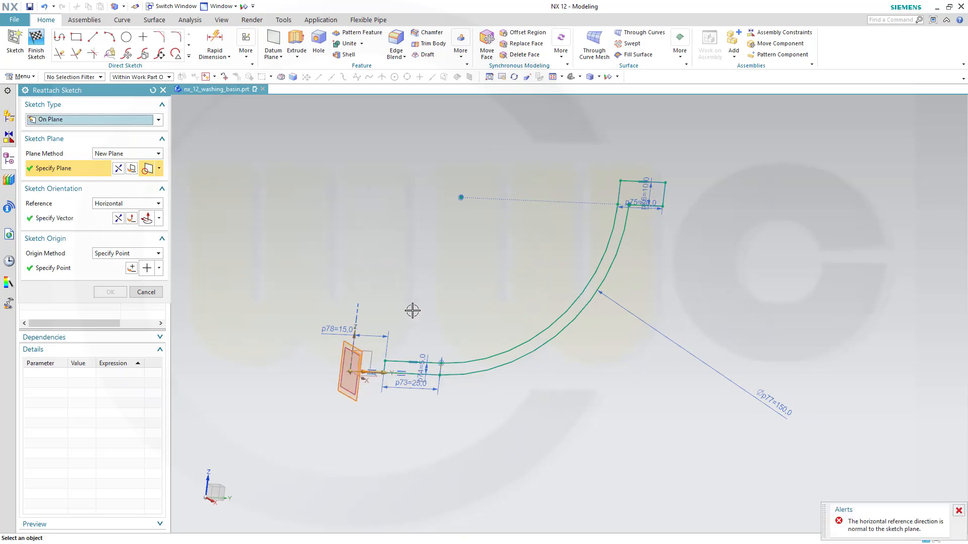
Set the X axis of the datum coordinate system as the horizontal reference for reattaching the 90° profile copy.
mouse_move(404, 317)
middle_down()
mouse_move(380, 328)
mouse_move(397, 332)
mouse_move(389, 335)
middle_up()
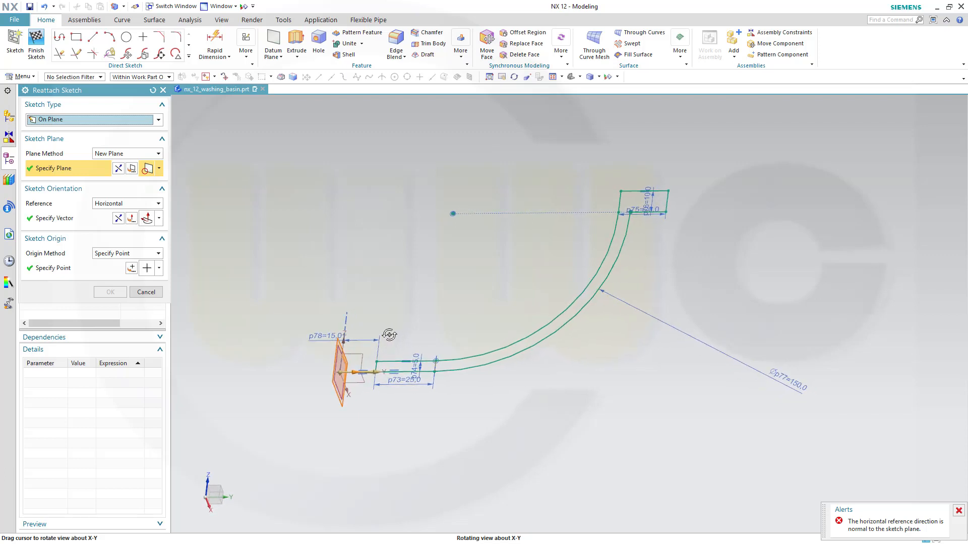
double_click(383, 371)
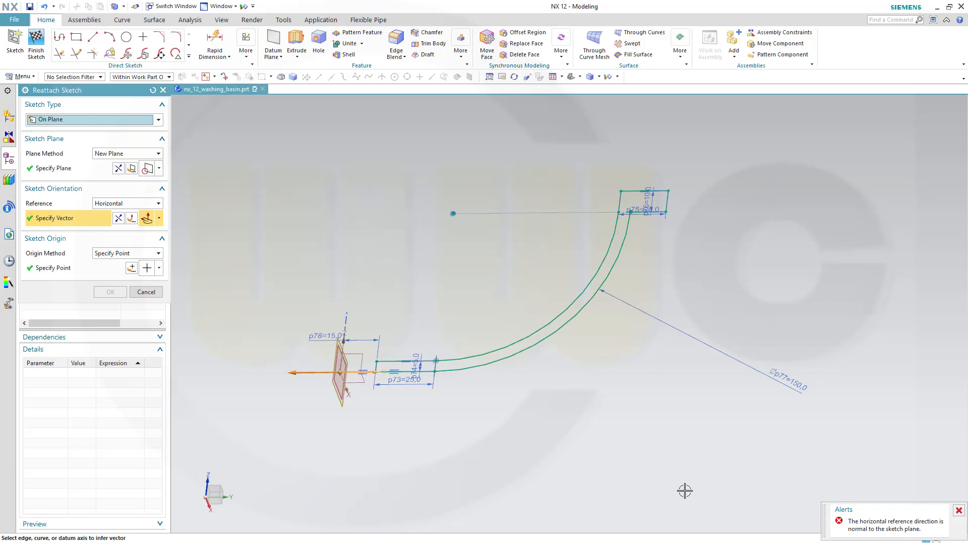
middle_drag(661, 477, 685, 463)
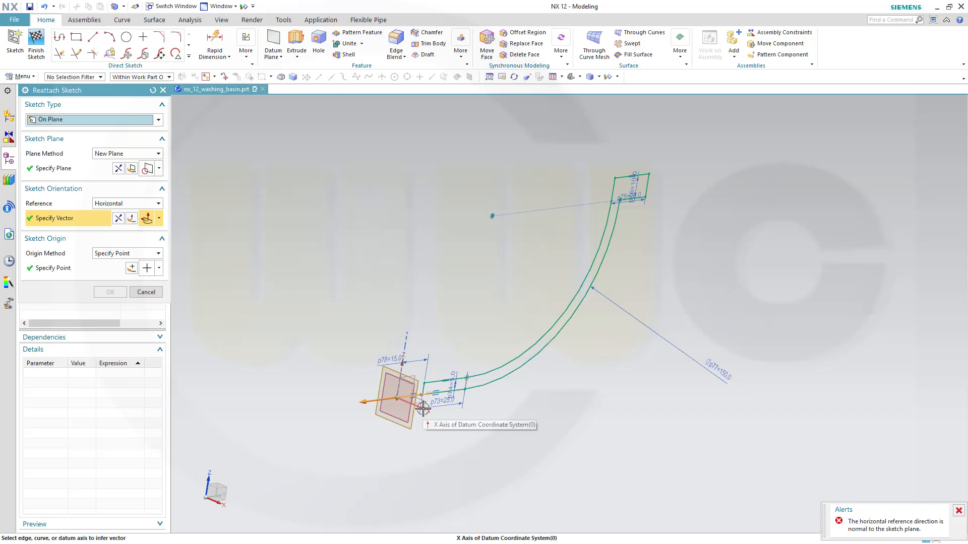
click(423, 410)
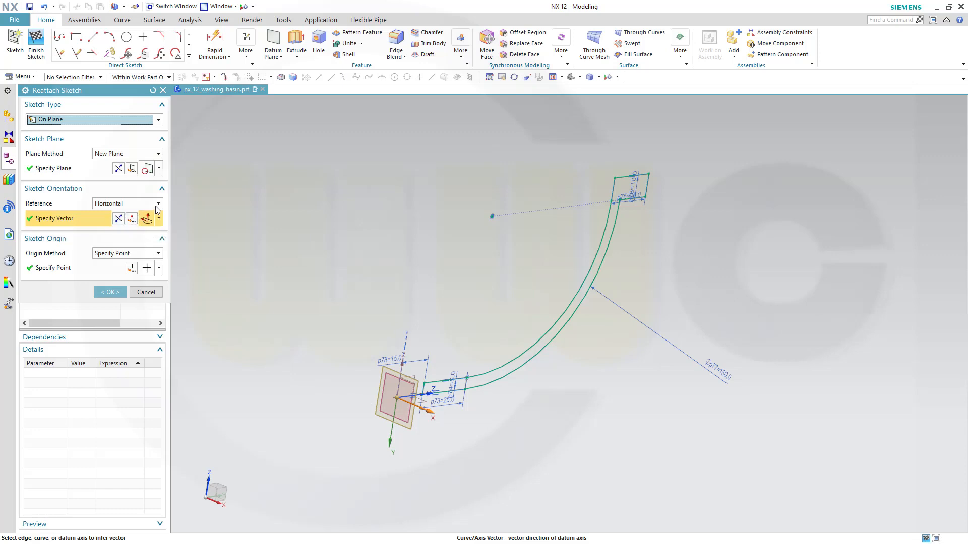
click(157, 207)
click(104, 223)
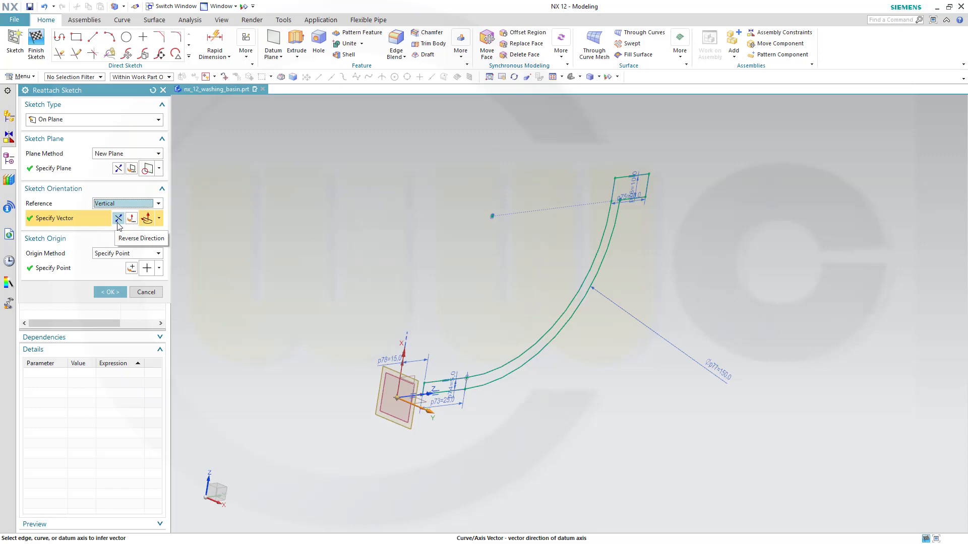
click(156, 203)
click(121, 212)
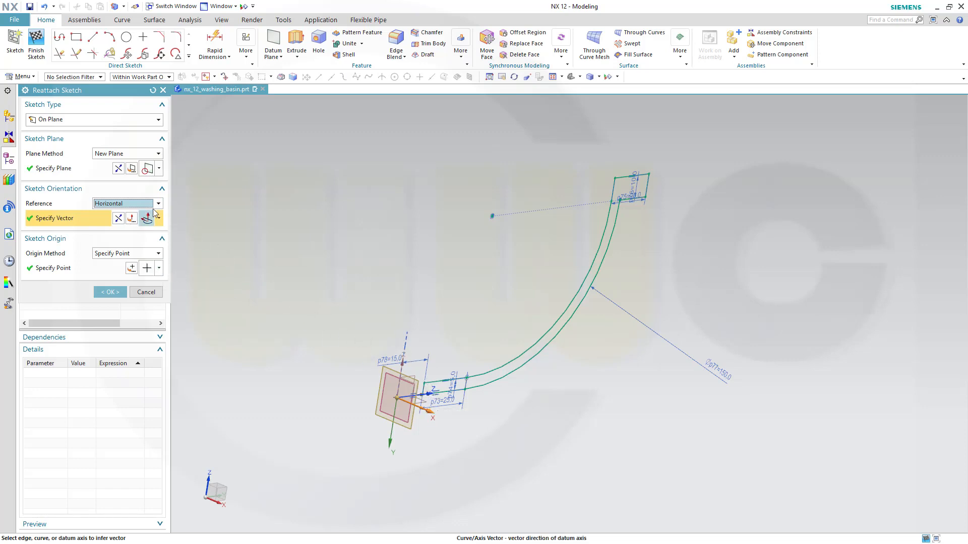
Reverse the sketch plane's normal, apply the reattachment and finish the 90° profile sketch.
click(119, 168)
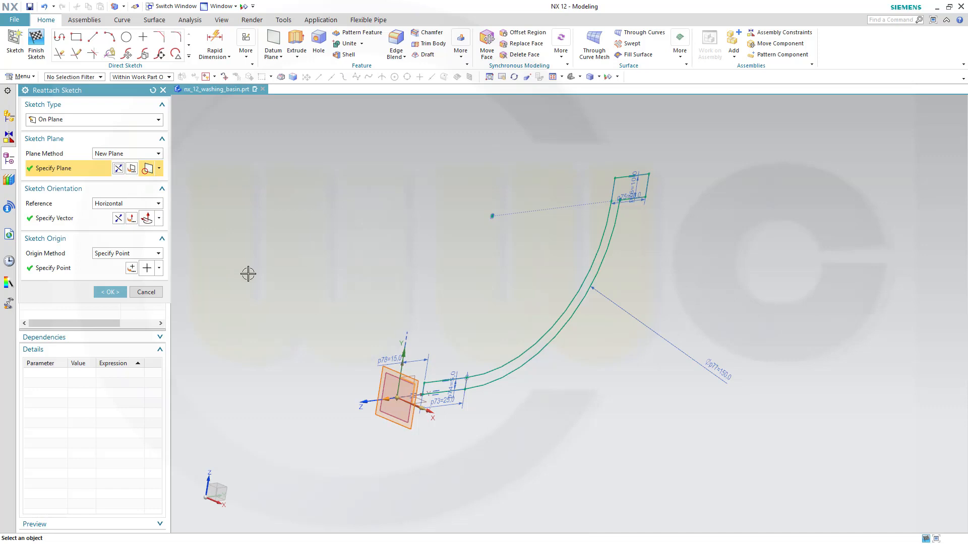
middle_drag(248, 273, 248, 300)
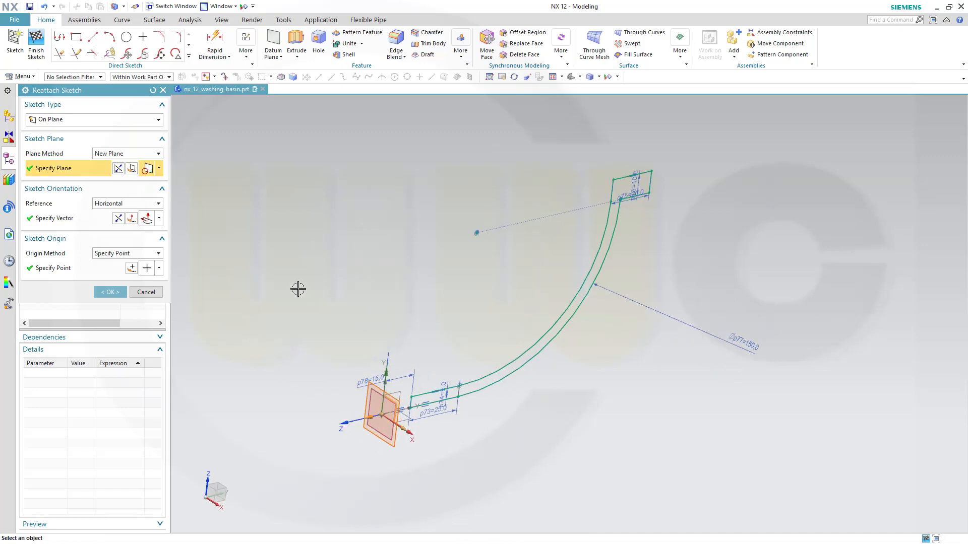
click(110, 293)
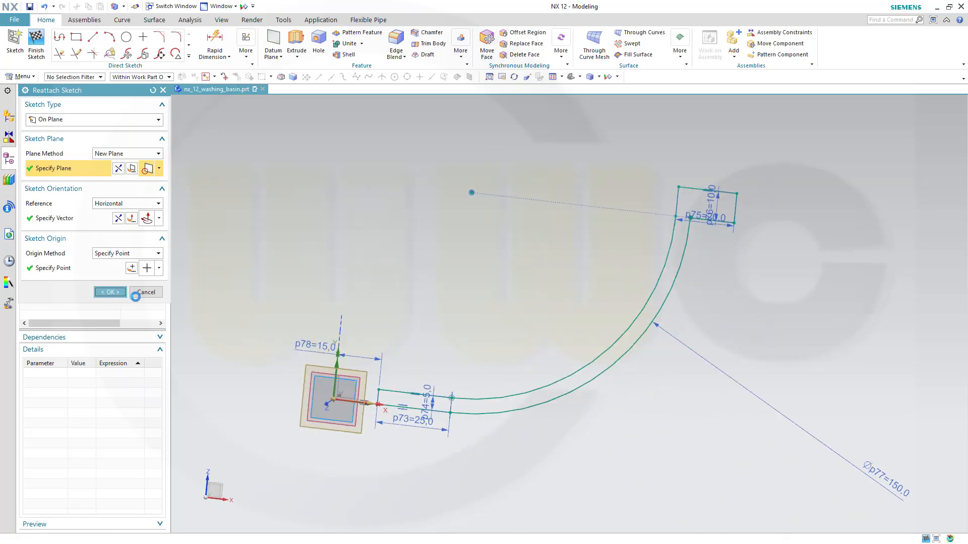
click(44, 59)
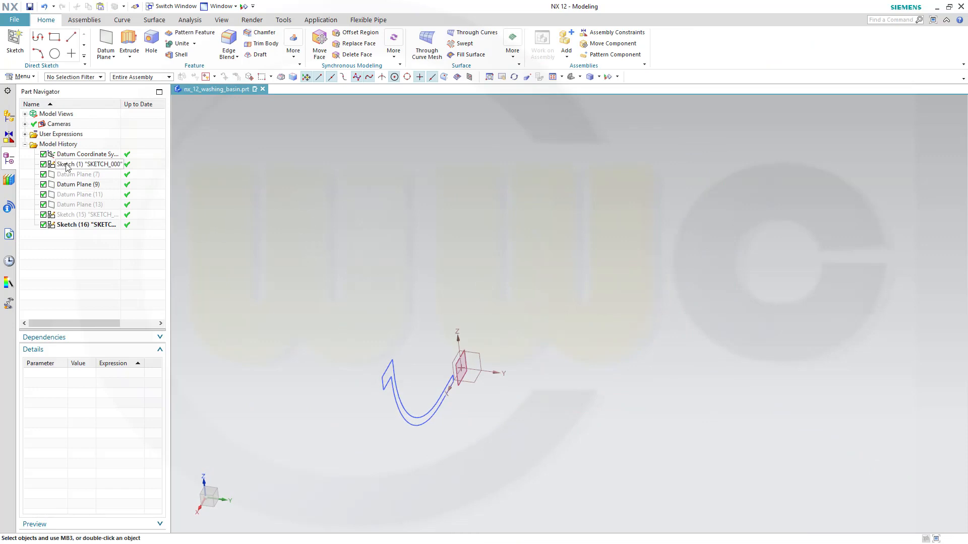
Show the original profile, Sketch (1), and the 30° copy, Sketch (15).
right_click(66, 167)
click(106, 177)
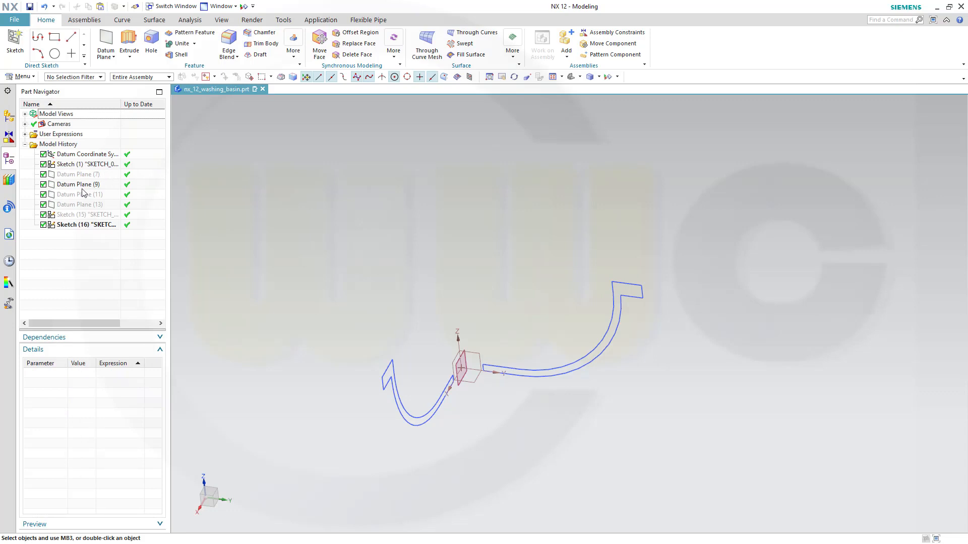
right_click(76, 215)
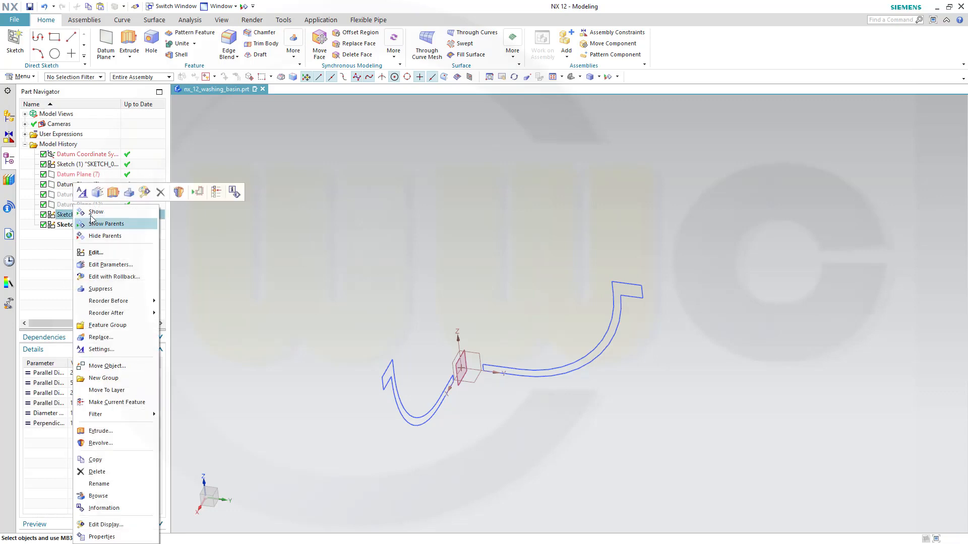
click(88, 210)
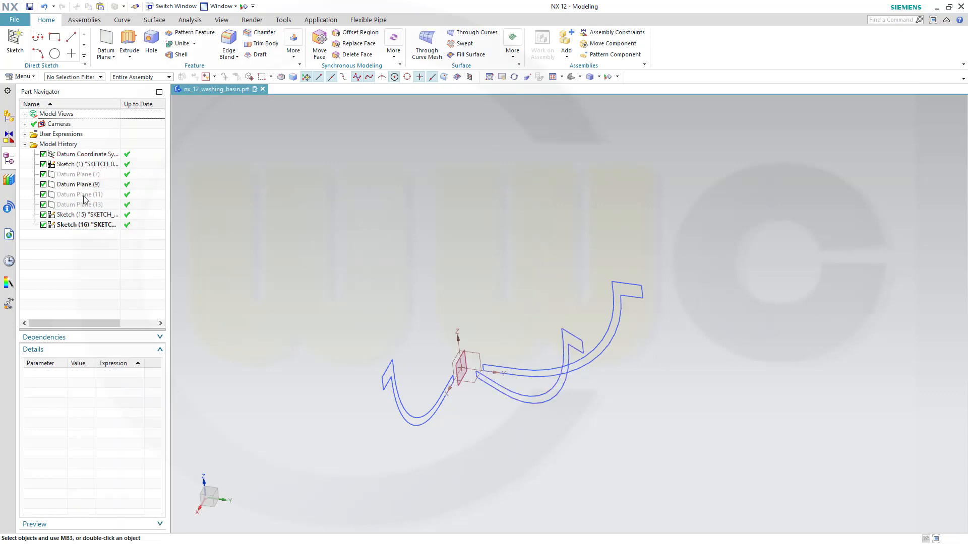
Hide the 90° datum plane, Datum Plane (9), and show the 150° one, Datum Plane (11).
right_click(68, 188)
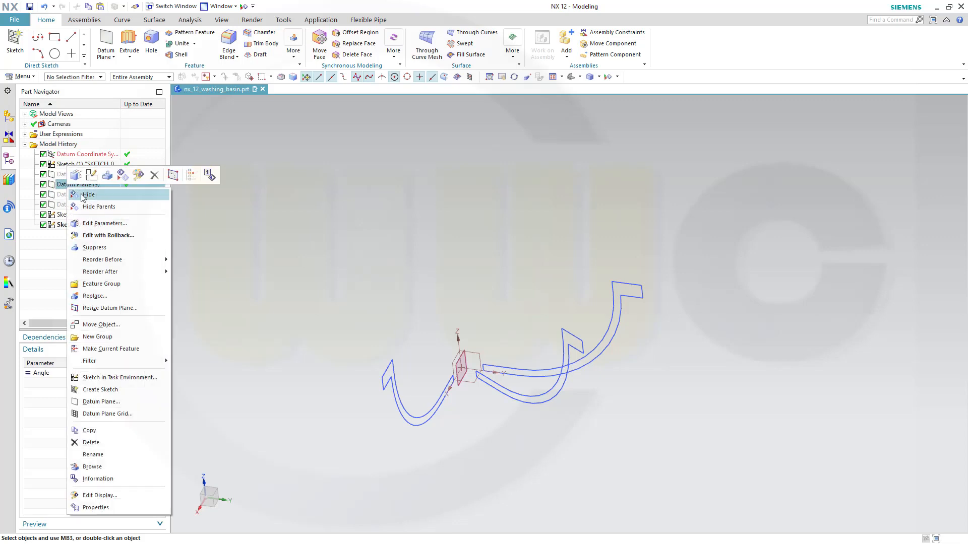
click(81, 196)
right_click(71, 196)
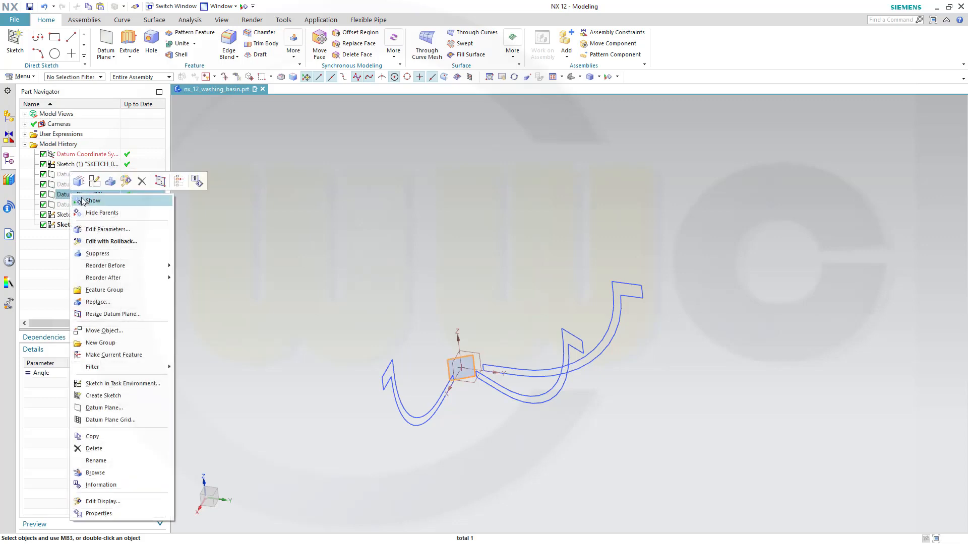
click(85, 201)
middle_drag(206, 228, 214, 241)
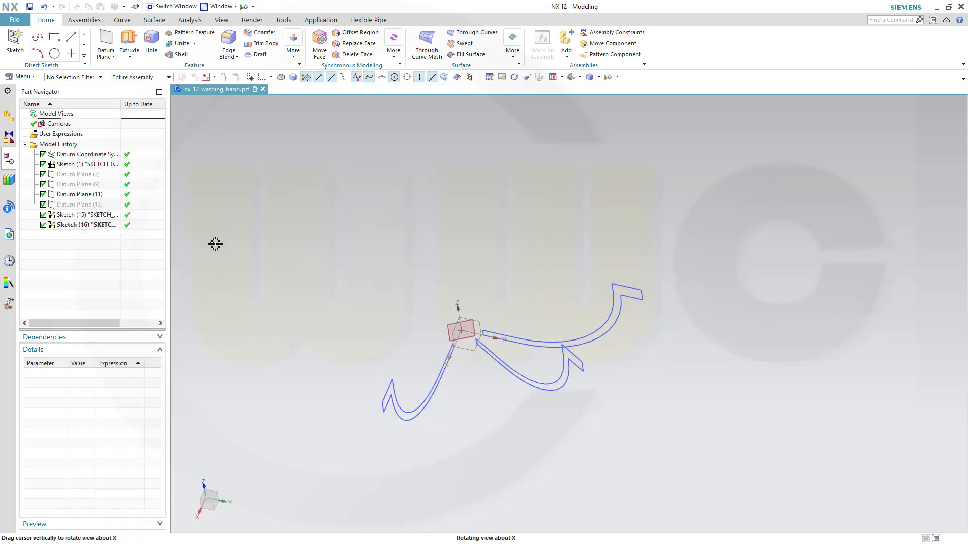
Paste another copy of the original profile, Sketch (1), at the same location.
key(ctrl+v)
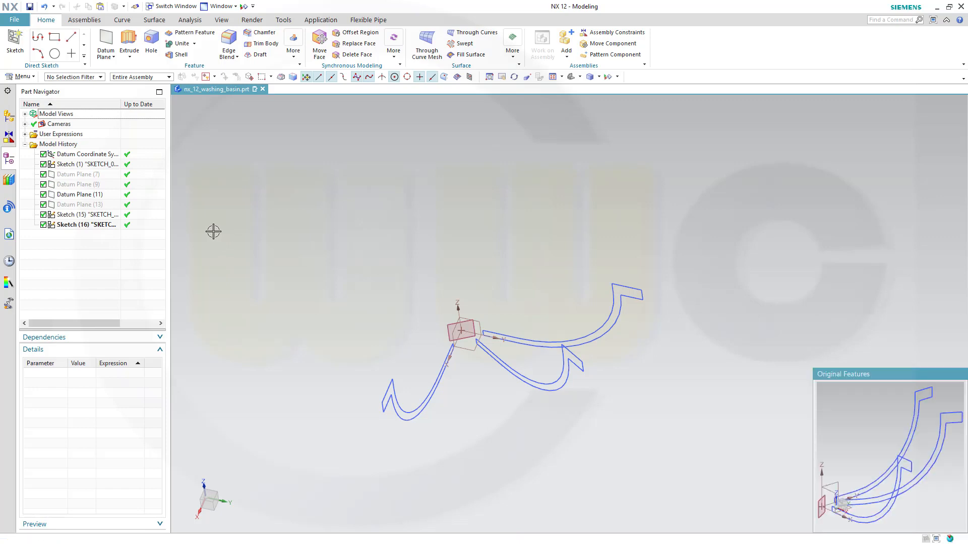
click(66, 339)
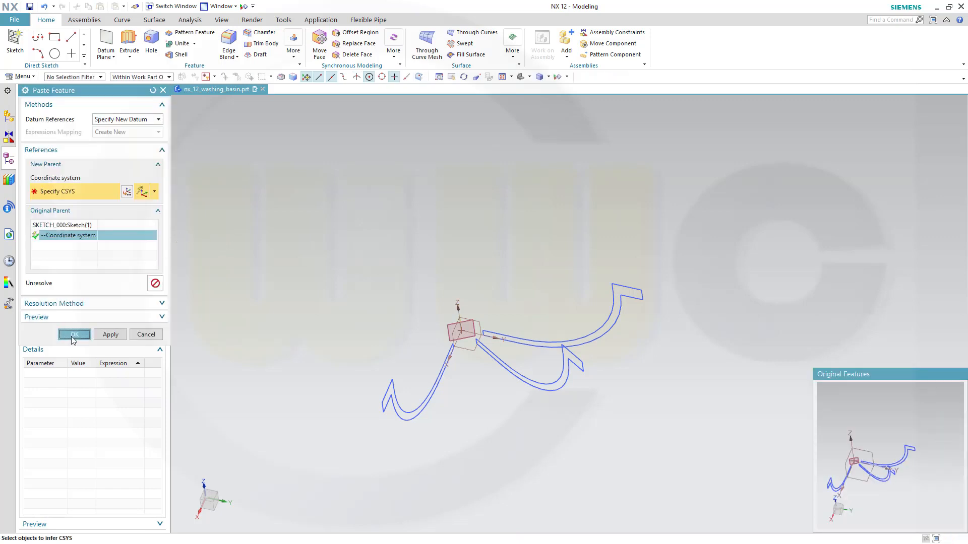
middle_drag(282, 268, 279, 253)
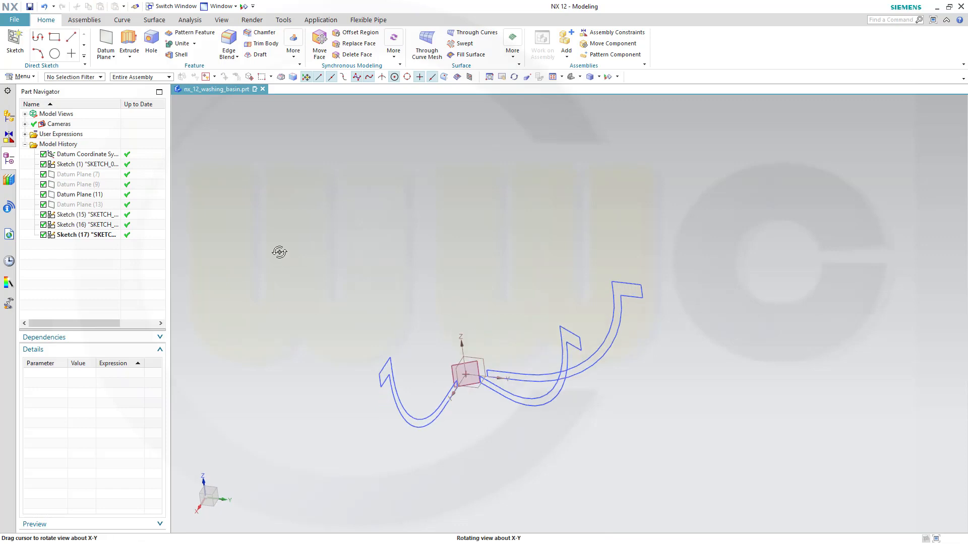
Edit the new profile copy, Sketch (17), and specify the 150° datum plane, Datum Plane (11), as its new plane for reattachment.
double_click(87, 236)
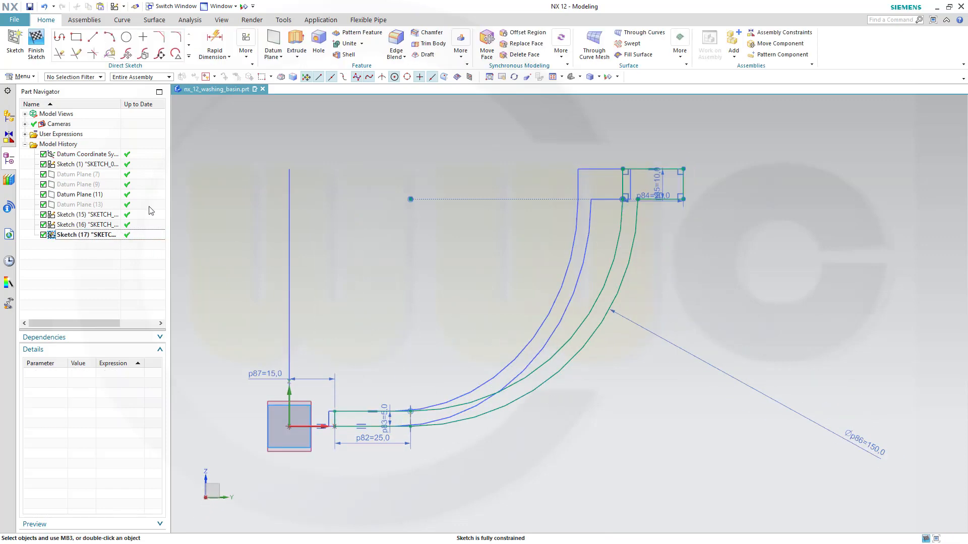
click(246, 56)
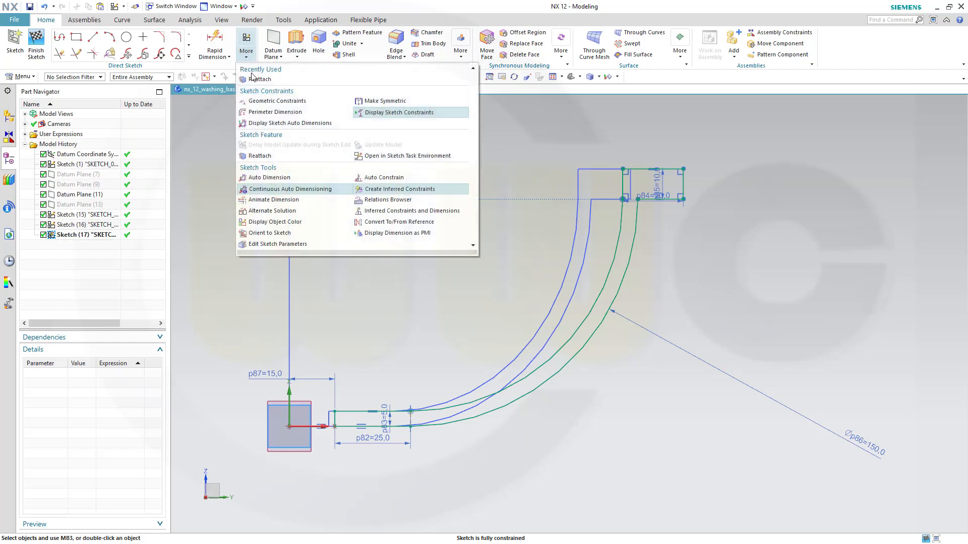
click(262, 156)
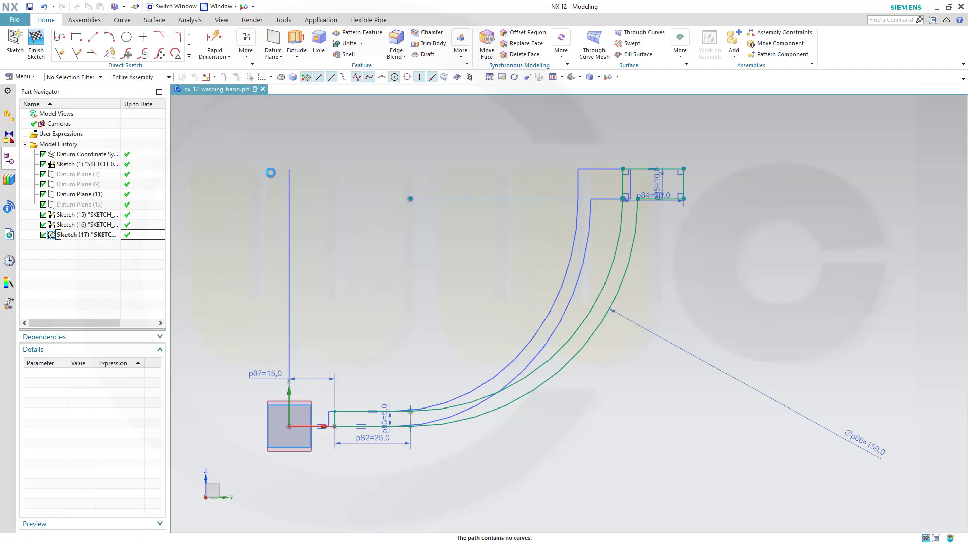
mouse_move(267, 213)
middle_down()
mouse_move(255, 264)
mouse_move(295, 259)
mouse_move(315, 300)
mouse_move(366, 298)
mouse_move(382, 317)
mouse_move(382, 331)
mouse_move(368, 328)
mouse_move(377, 347)
middle_up()
scroll(256, 264, up, 2)
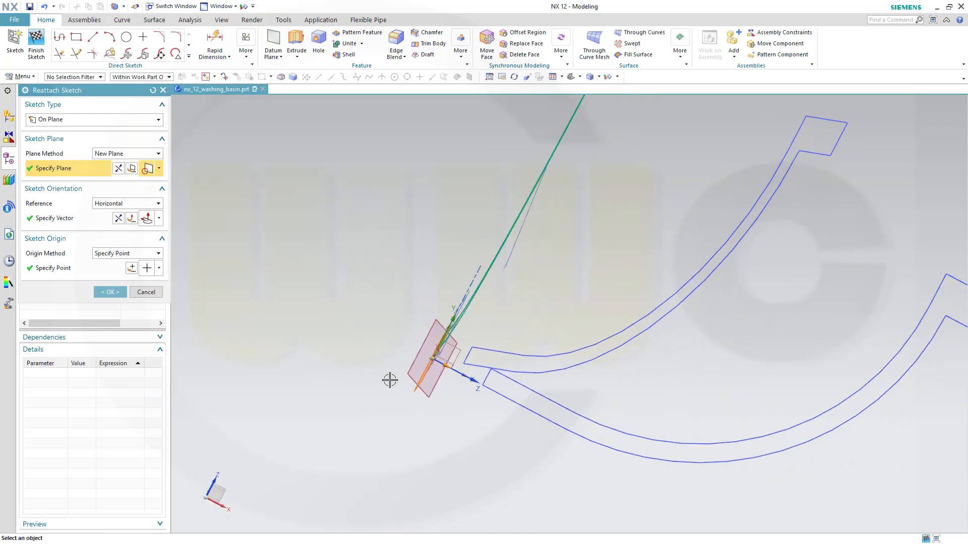
click(434, 384)
mouse_move(372, 324)
middle_down()
mouse_move(373, 303)
mouse_move(376, 316)
middle_up()
mouse_move(388, 379)
middle_down()
mouse_move(373, 381)
mouse_move(408, 395)
middle_up()
middle_drag(330, 356, 328, 363)
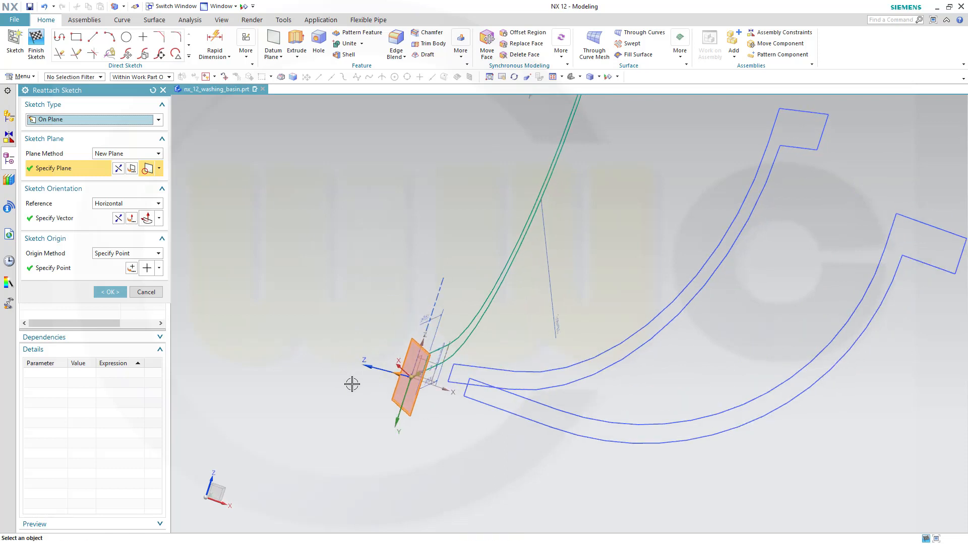
Reverse the horizontal reference vector and flip the plane normal so the profile copy's vertical axis points upward.
double_click(393, 373)
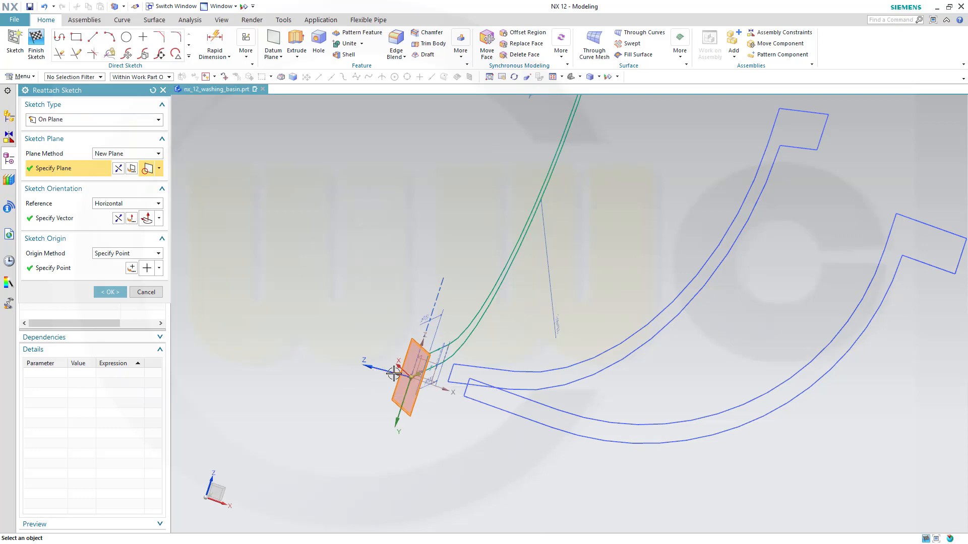
middle_drag(393, 400, 401, 409)
scroll(489, 429, down, 3)
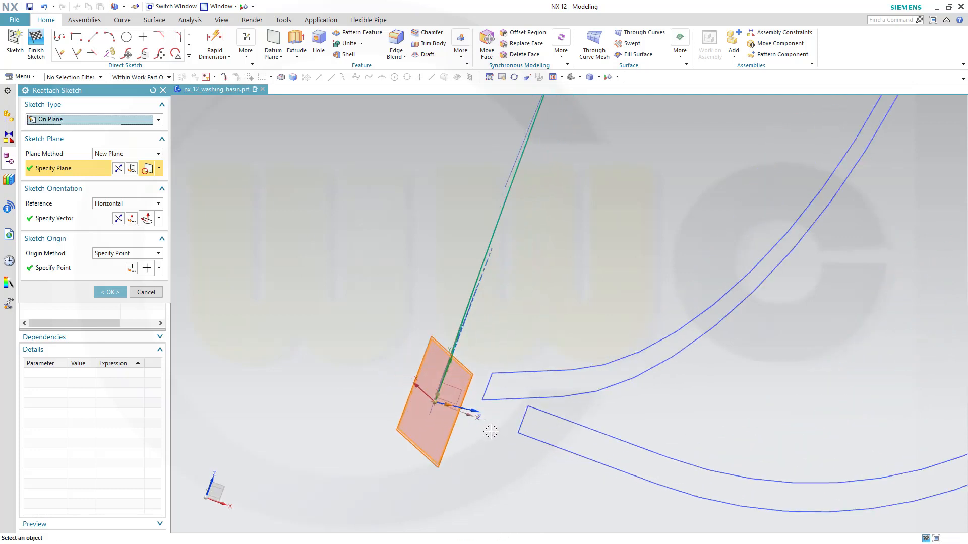
middle_drag(497, 434, 492, 430)
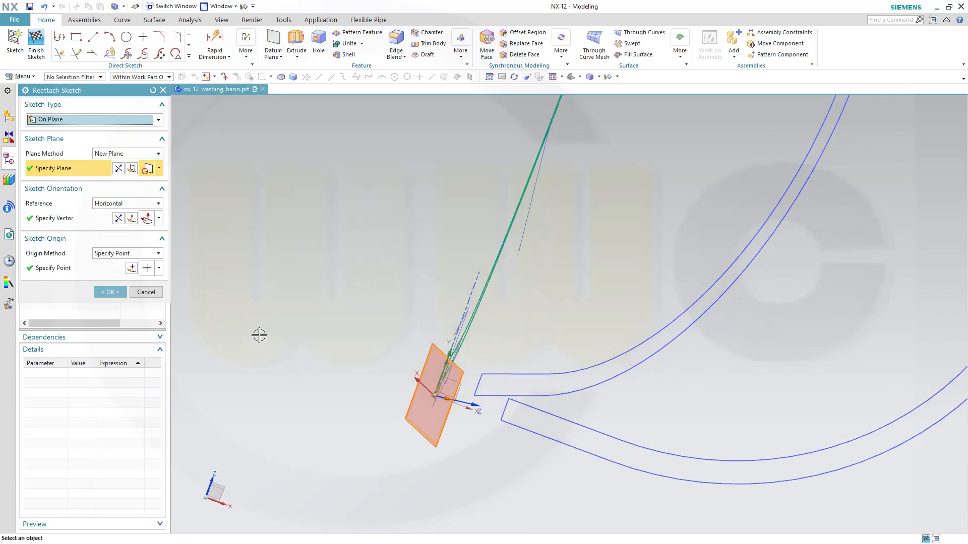
click(118, 220)
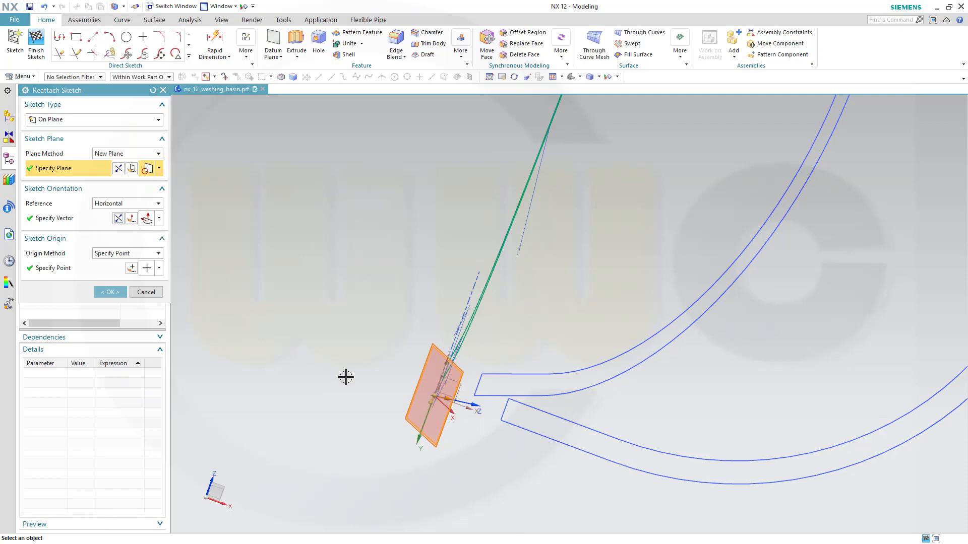
double_click(454, 400)
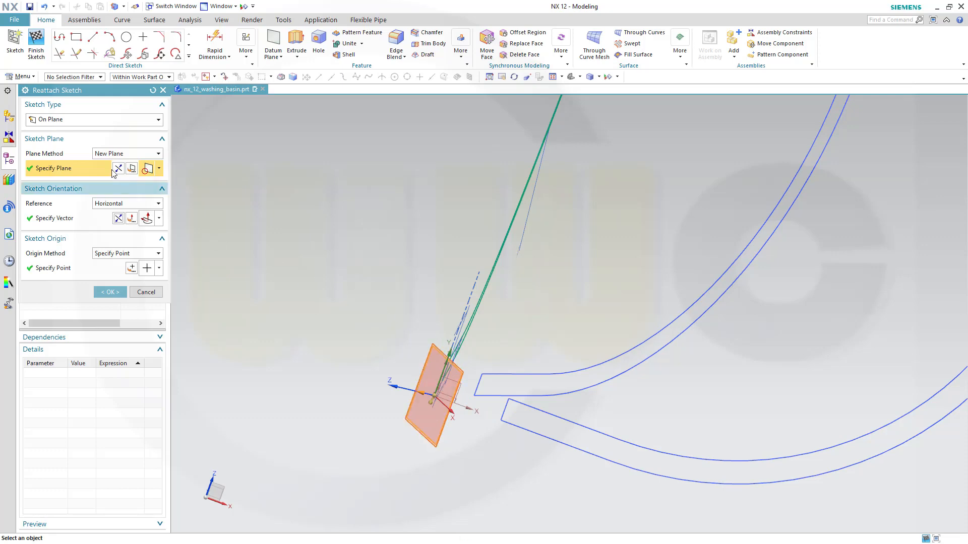
Apply the reattachment to the 150° plane and finish the sketch.
click(109, 293)
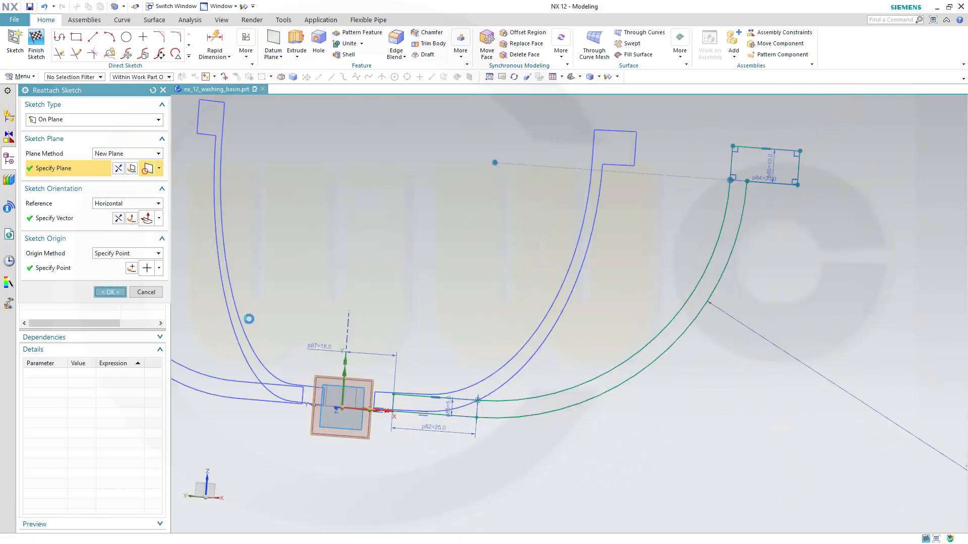
click(37, 44)
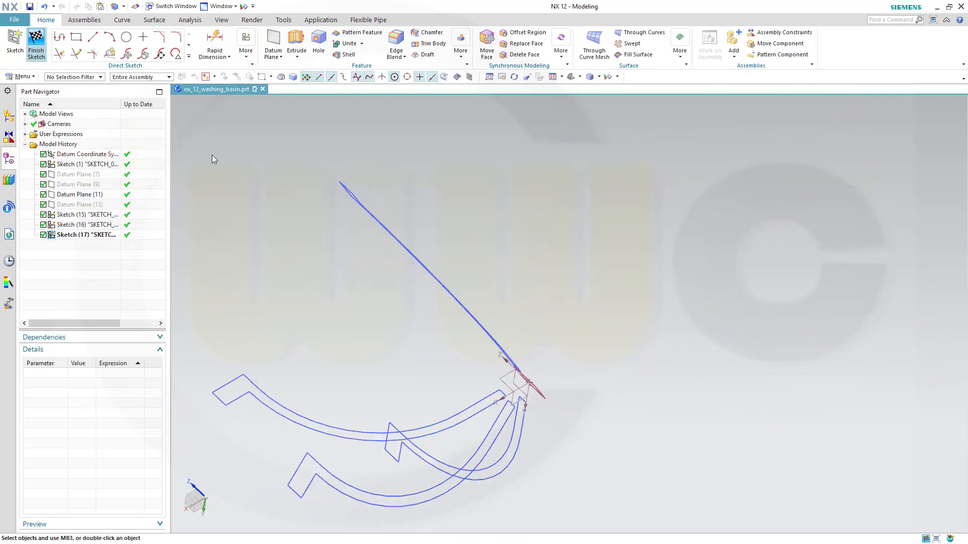
middle_drag(380, 277, 391, 277)
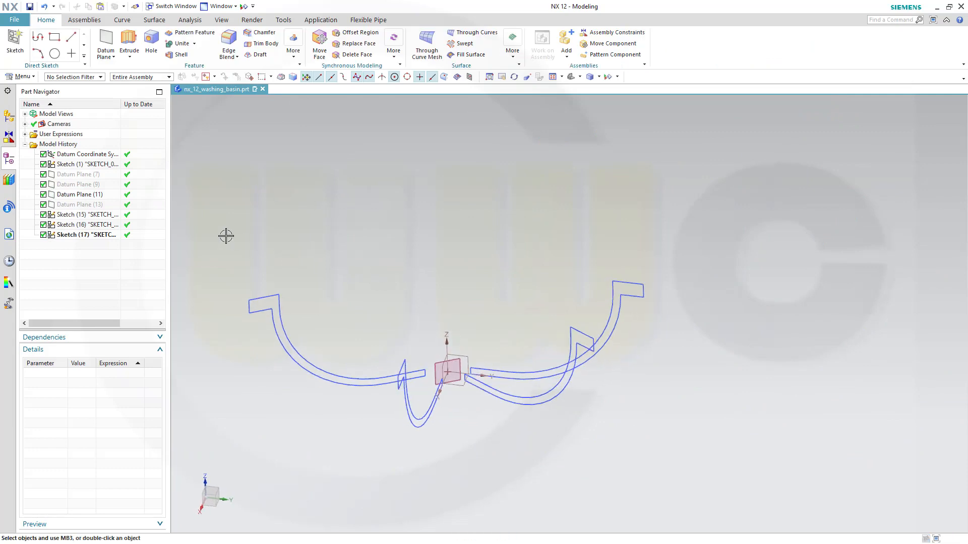
Hide the 150° datum plane, Datum Plane (11), and show the 180° one, Datum Plane (13).
right_click(94, 198)
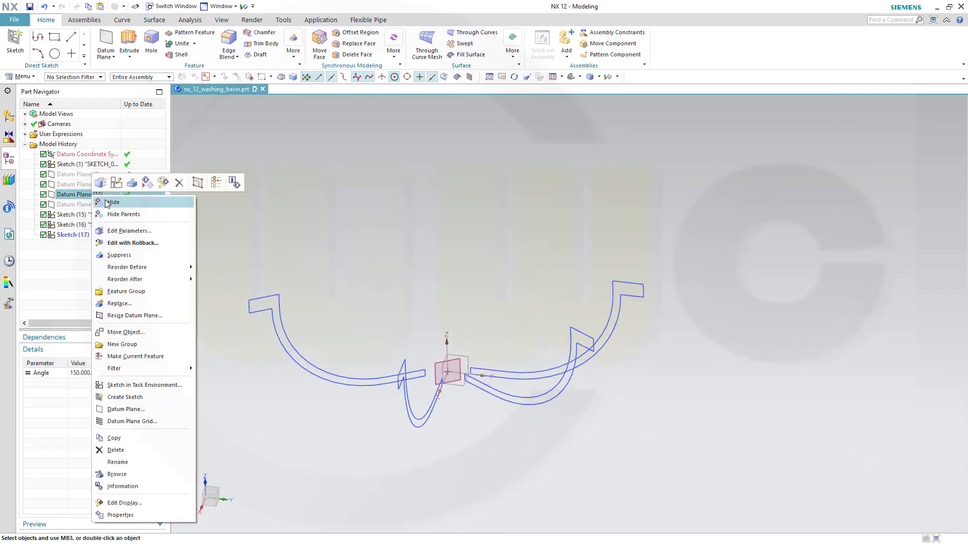
click(108, 202)
right_click(84, 207)
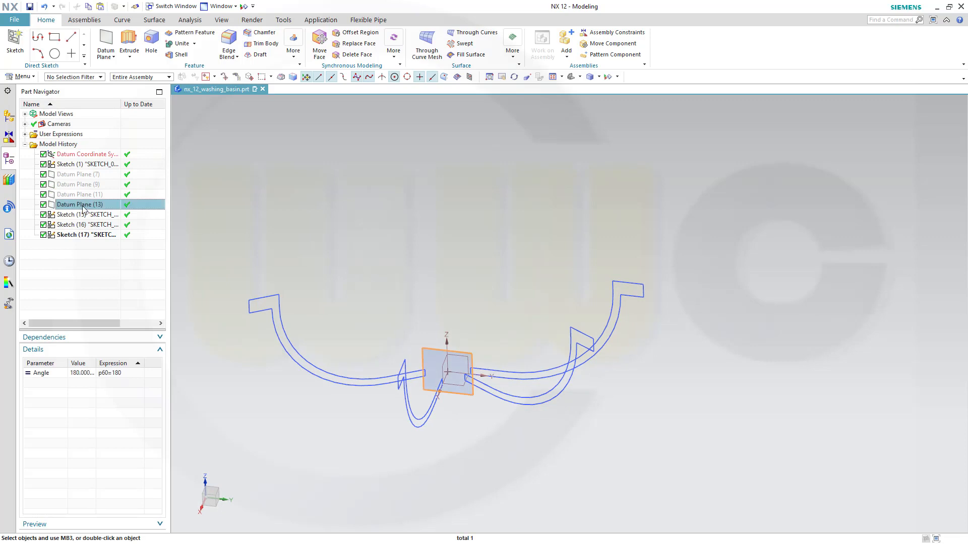
click(103, 213)
middle_drag(242, 237, 236, 251)
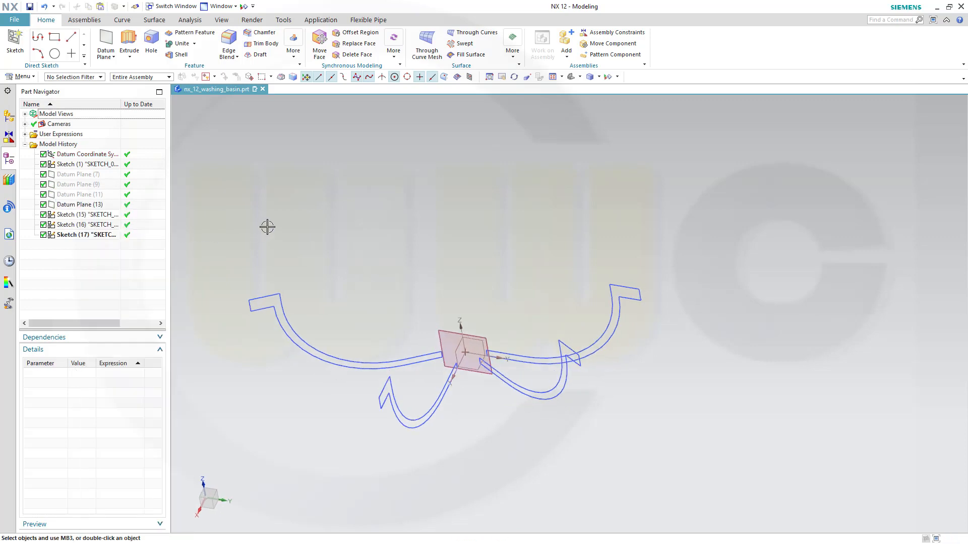
Paste another copy of the profile sketch into the model.
key(ctrl+v)
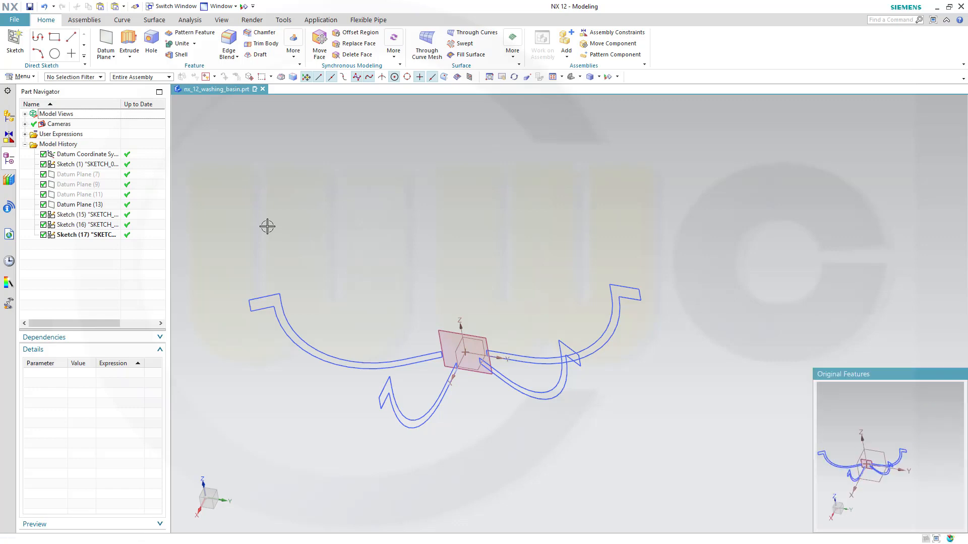
click(77, 335)
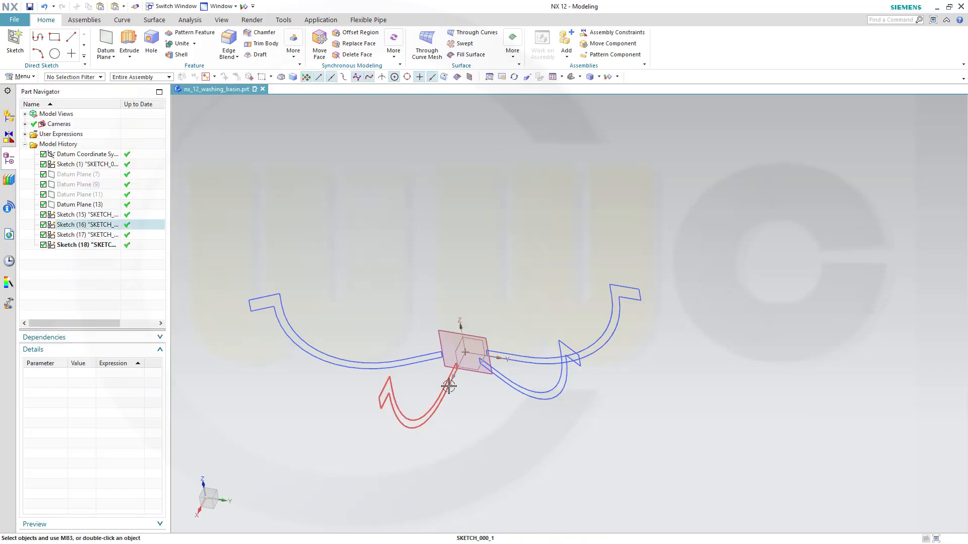
middle_drag(447, 384, 456, 353)
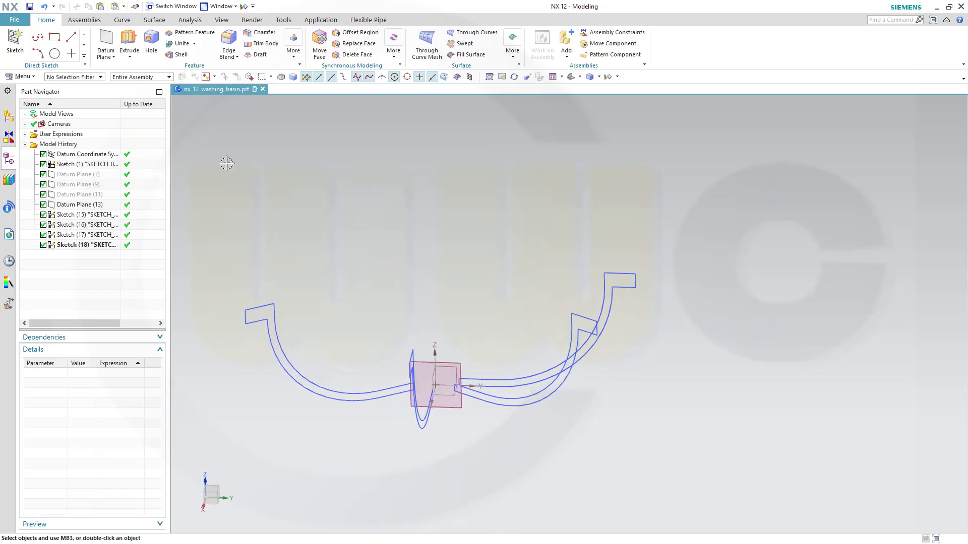
Edit the new profile copy, Sketch (18), and specify the 180° datum plane, Datum Plane (13), as its new plane for reattachment.
double_click(87, 244)
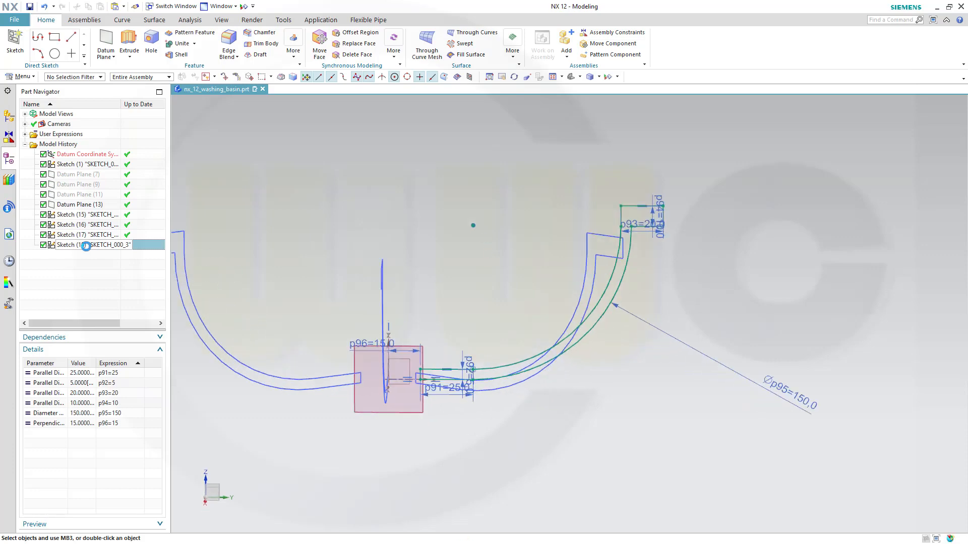
click(245, 50)
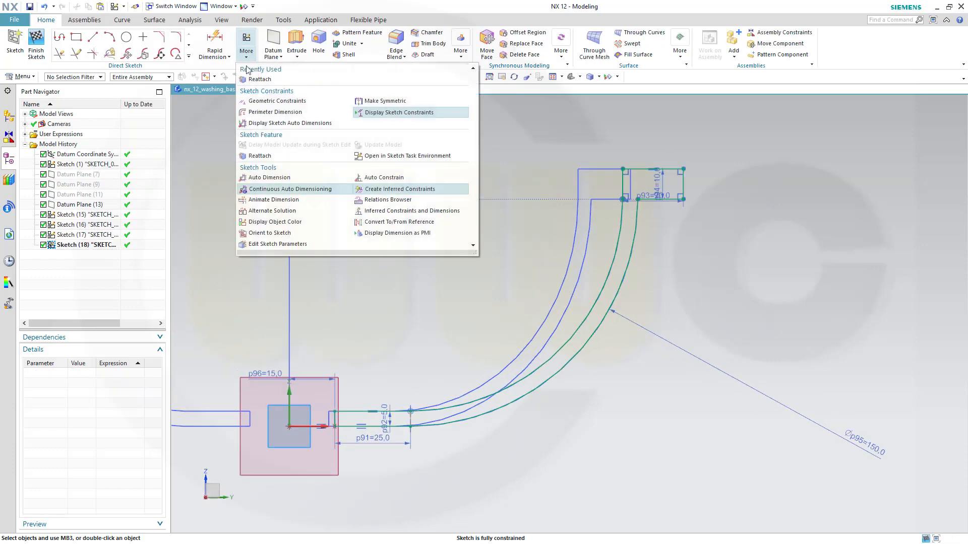
click(321, 232)
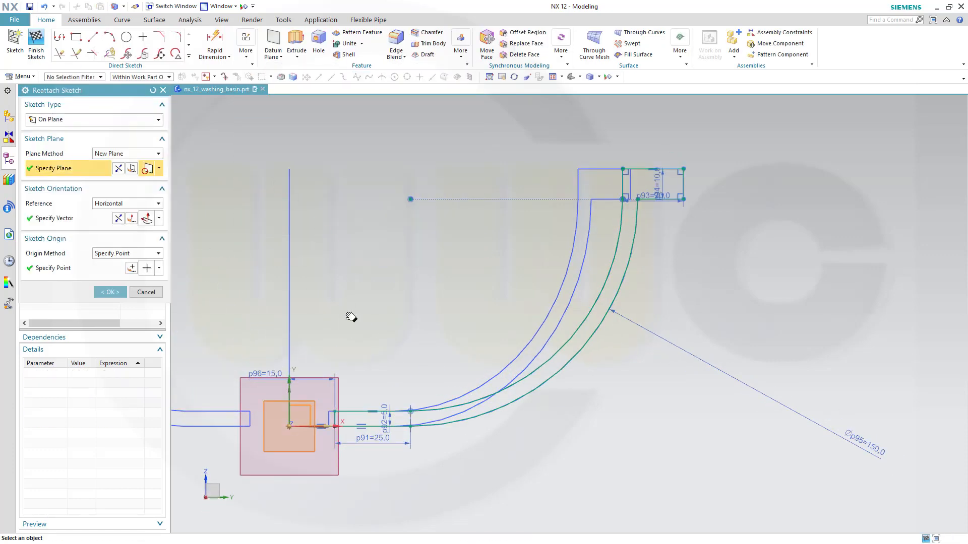
shift+middle_drag(353, 315, 494, 219)
middle_drag(377, 256, 369, 284)
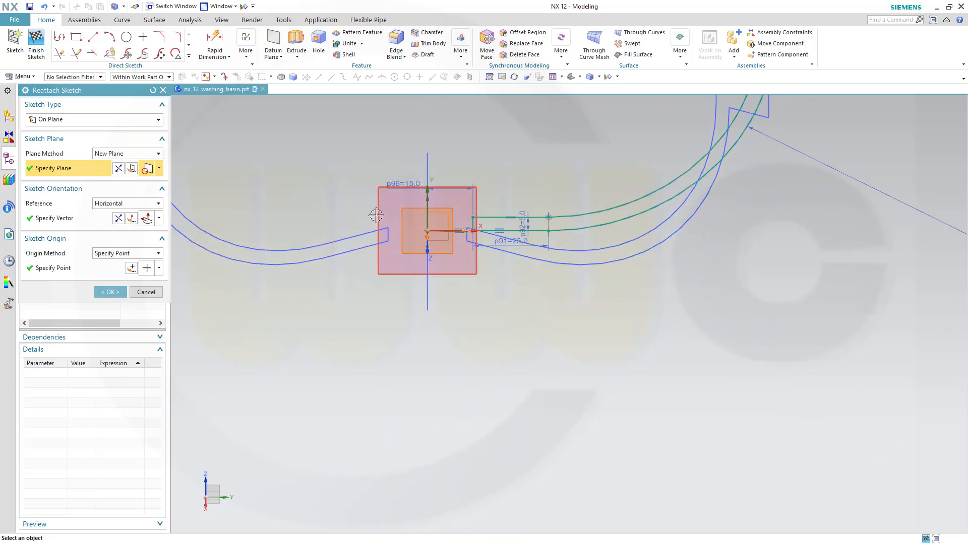
mouse_move(373, 240)
middle_down()
mouse_move(334, 274)
mouse_move(448, 305)
middle_up()
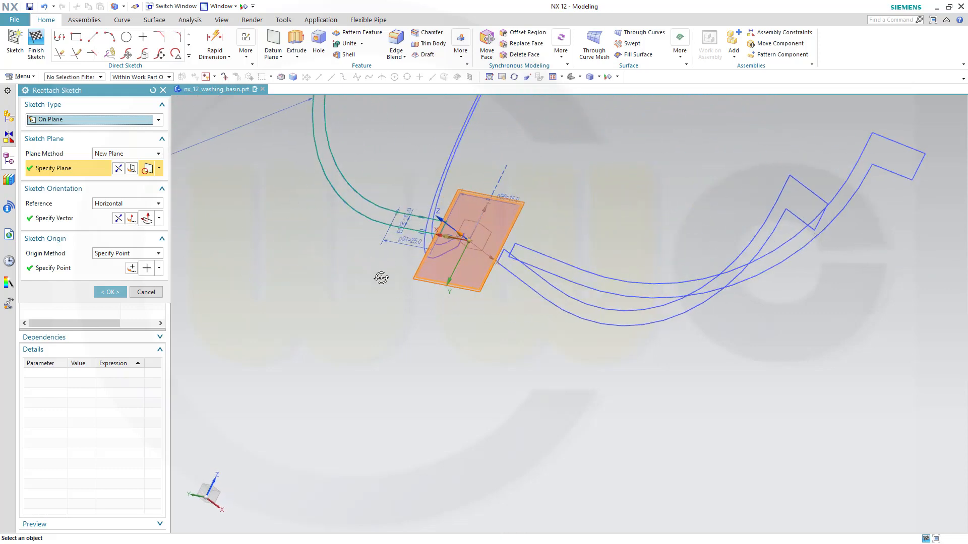
middle_drag(380, 277, 360, 305)
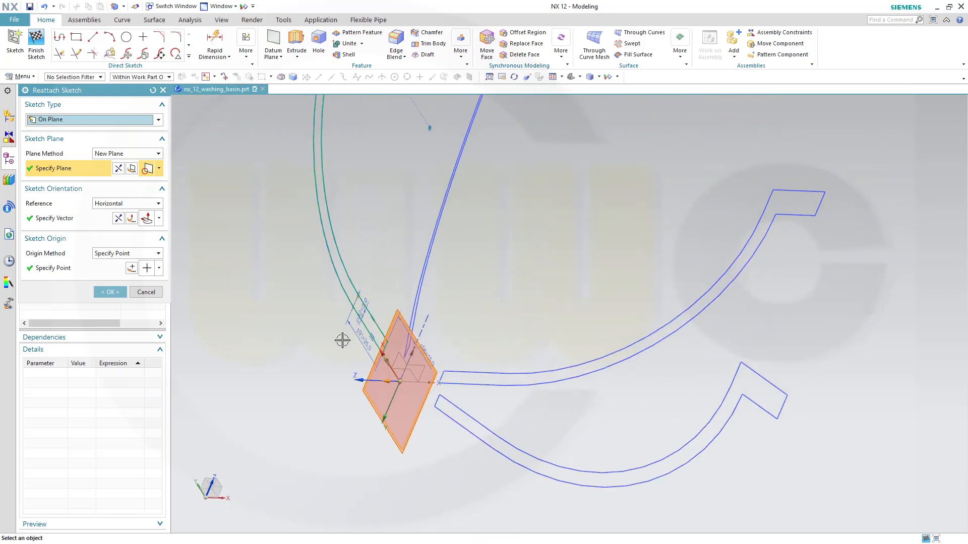
Orient the reattached sketch with its horizontal reference vector reversed and vertical axis upward, apply the reattachment to the 180° plane and finish the sketch.
double_click(386, 382)
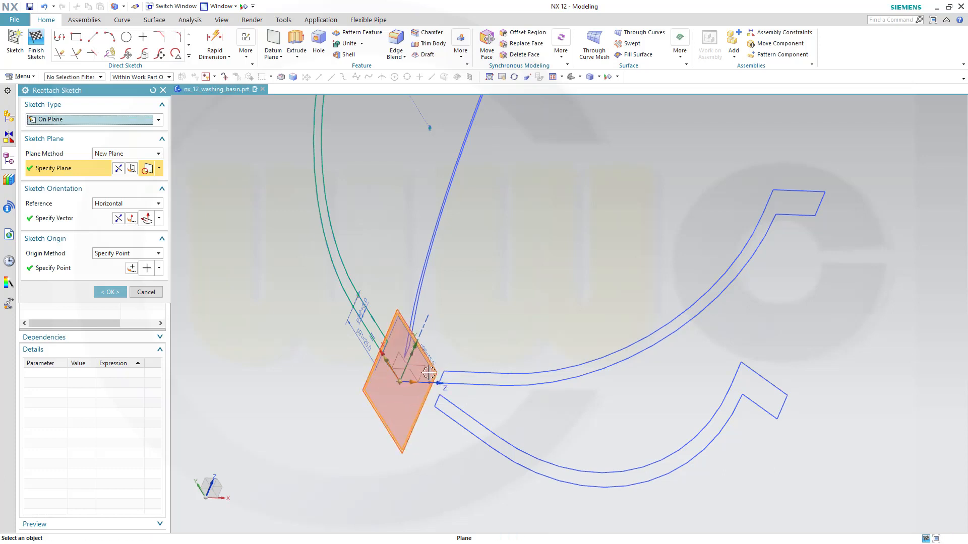
click(118, 218)
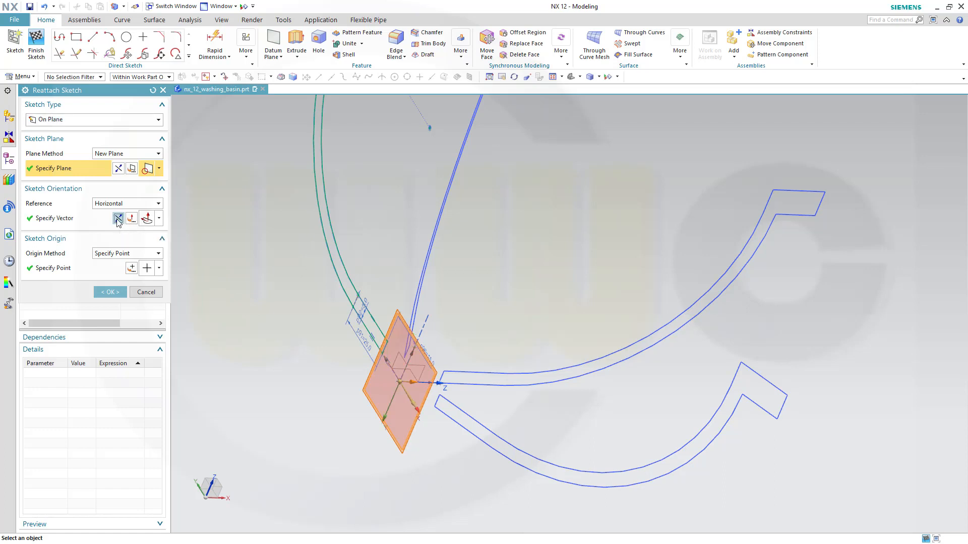
double_click(422, 384)
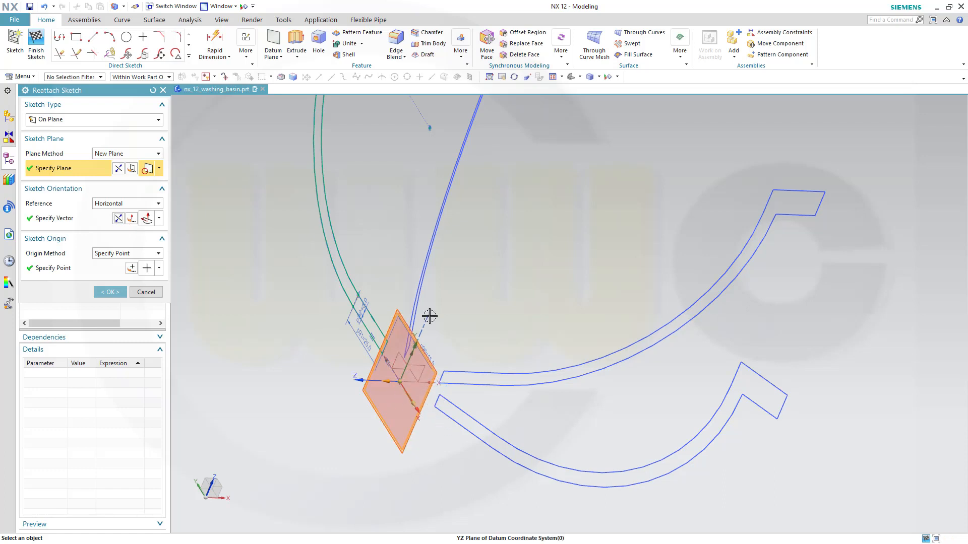
click(110, 292)
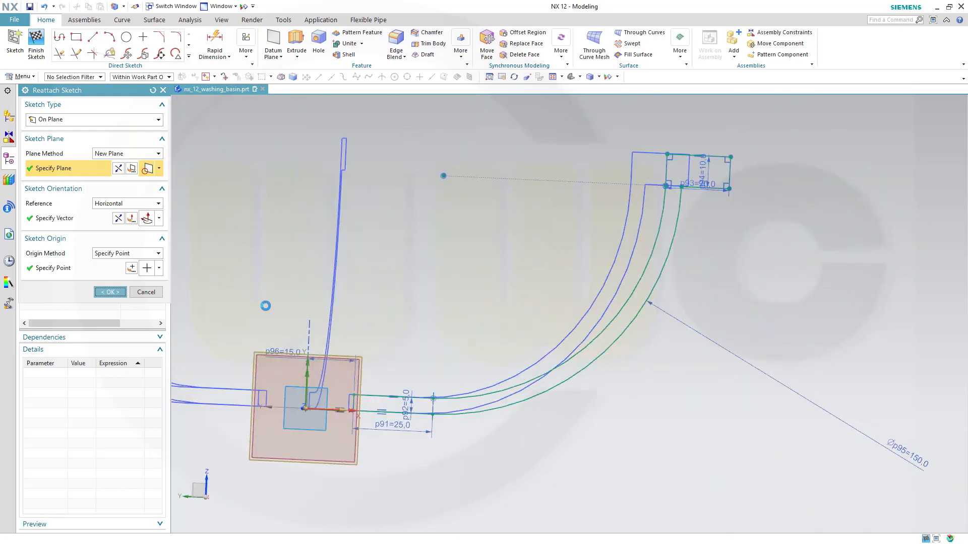
click(35, 43)
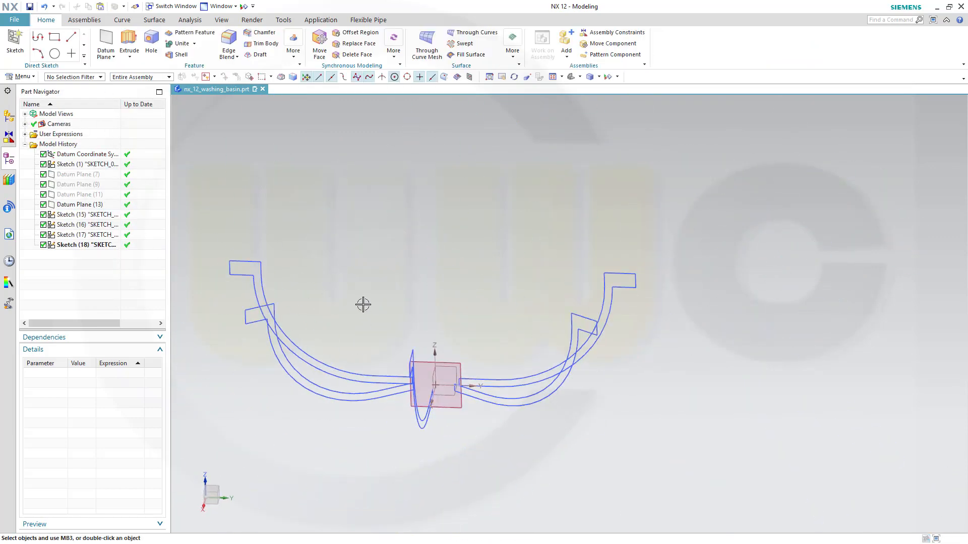
Hide the 180° datum plane, Datum Plane (13).
middle_drag(363, 304, 287, 258)
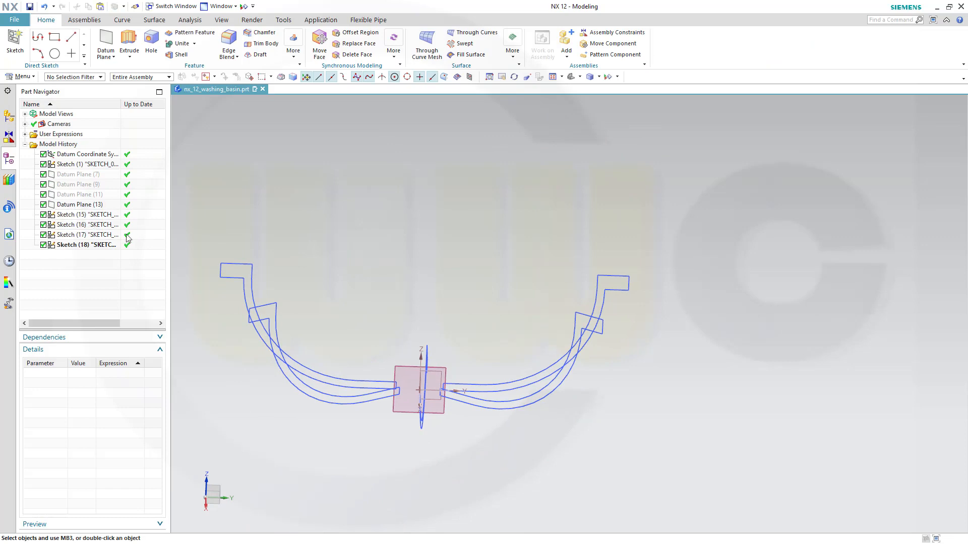
right_click(75, 204)
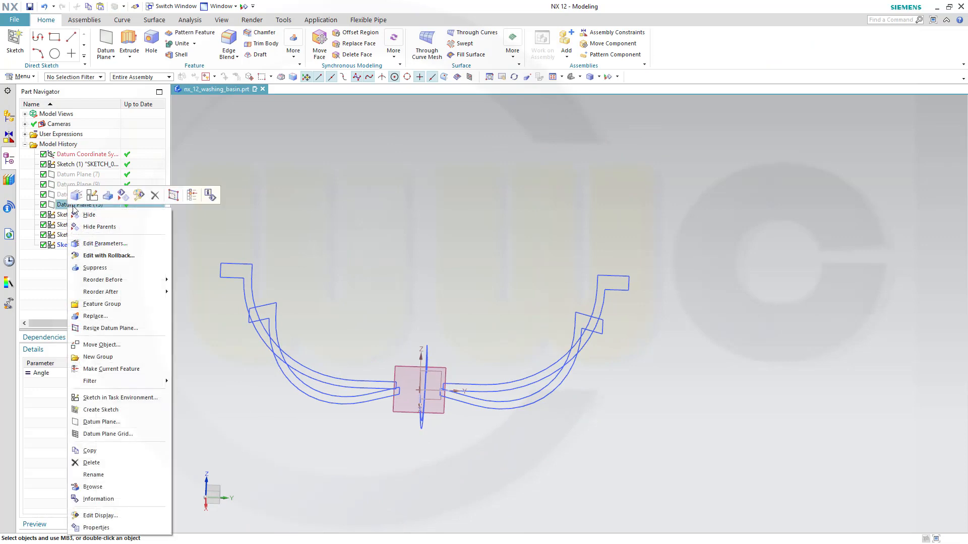
click(83, 214)
mouse_move(431, 378)
middle_down()
mouse_move(439, 366)
mouse_move(481, 383)
middle_up()
mouse_move(505, 421)
middle_down()
mouse_move(464, 337)
mouse_move(446, 368)
middle_up()
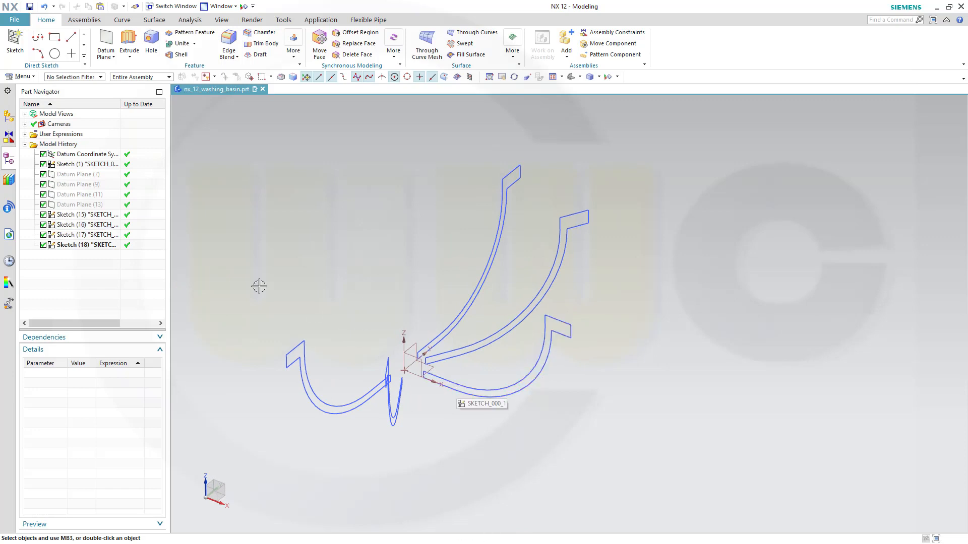
In the 90° profile, Sketch (16), set the rim width p75 to 10 and the arc diameter p77 to 240.
click(110, 225)
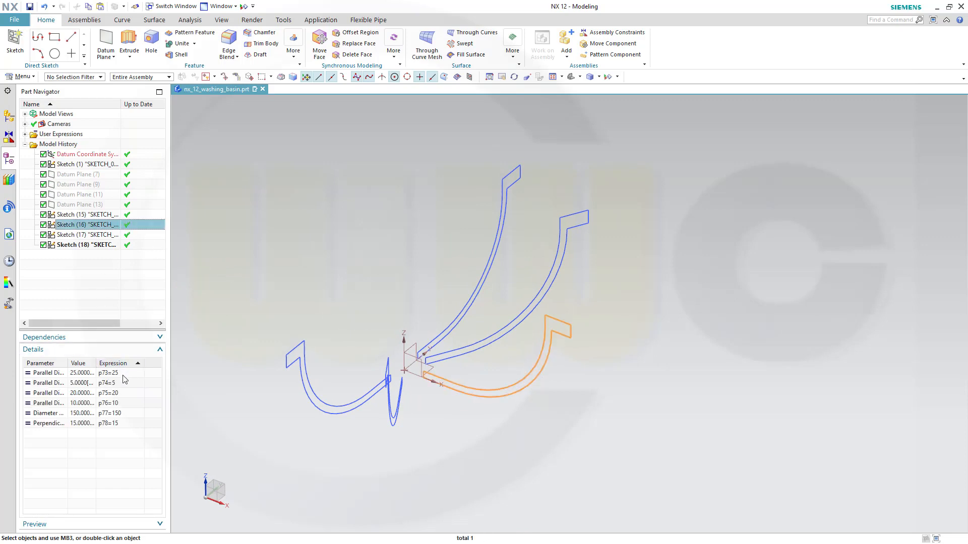
double_click(121, 394)
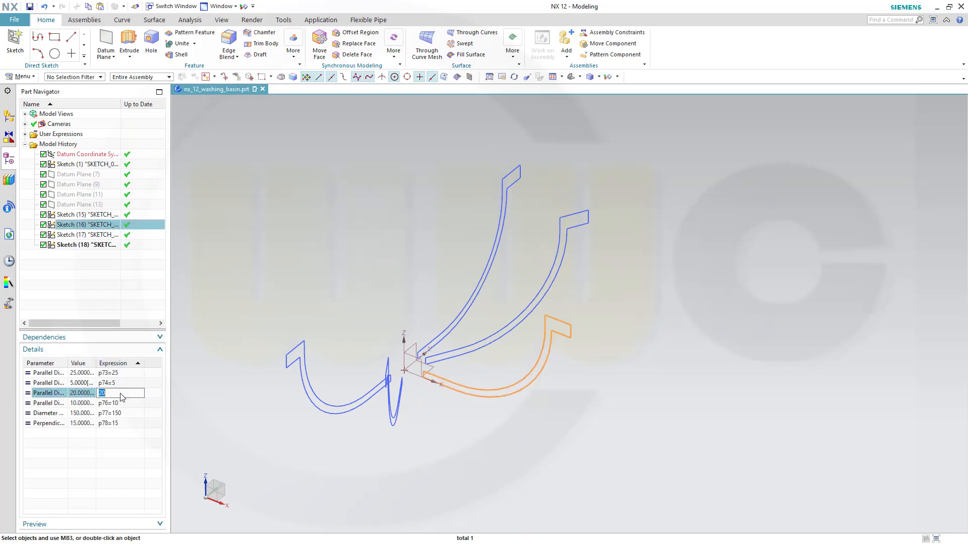
key(Return)
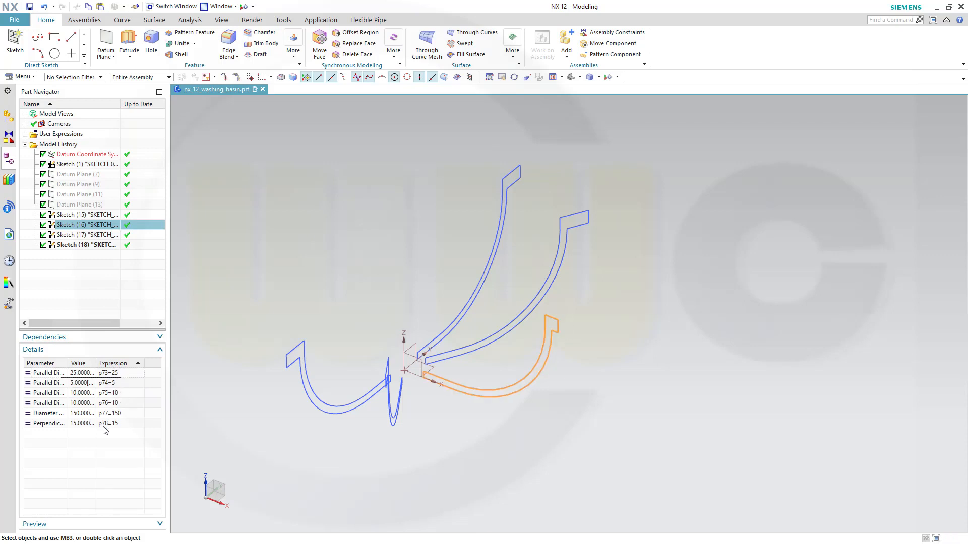
double_click(116, 414)
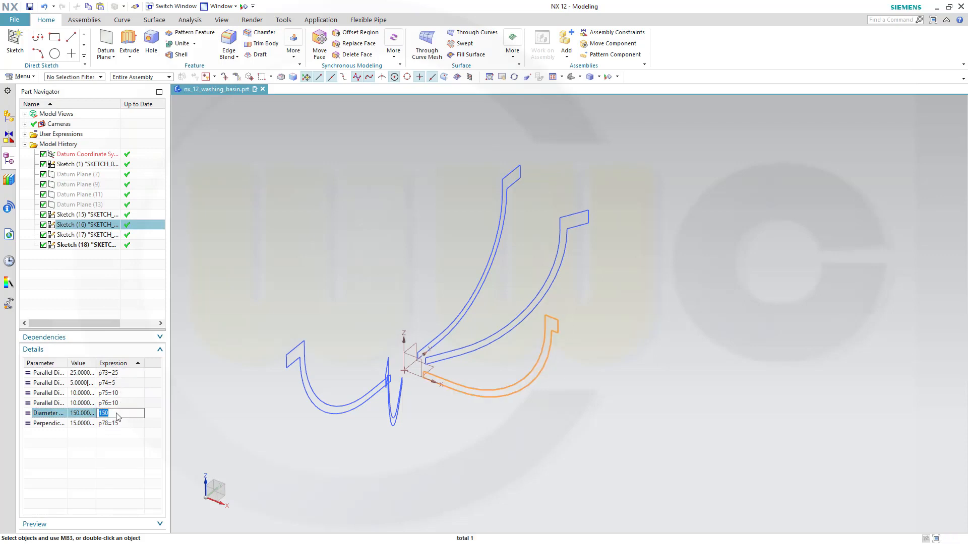
key(Return)
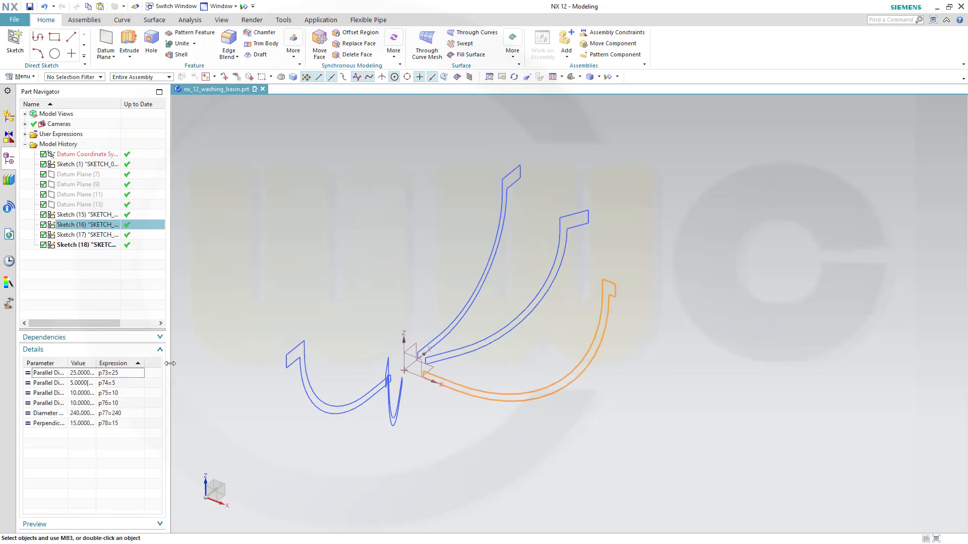
Start Through Curves, clear the preselected section, and select the 180° profile as Section 1 and the 150° profile as Section 2.
mouse_move(320, 449)
middle_down()
mouse_move(354, 438)
mouse_move(346, 443)
mouse_move(347, 426)
mouse_move(377, 446)
mouse_move(370, 434)
middle_up()
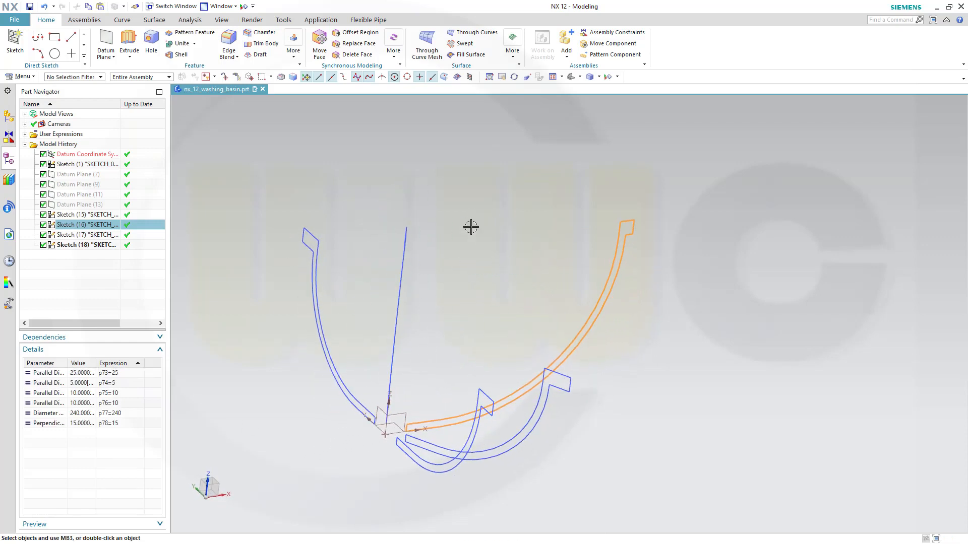
click(472, 32)
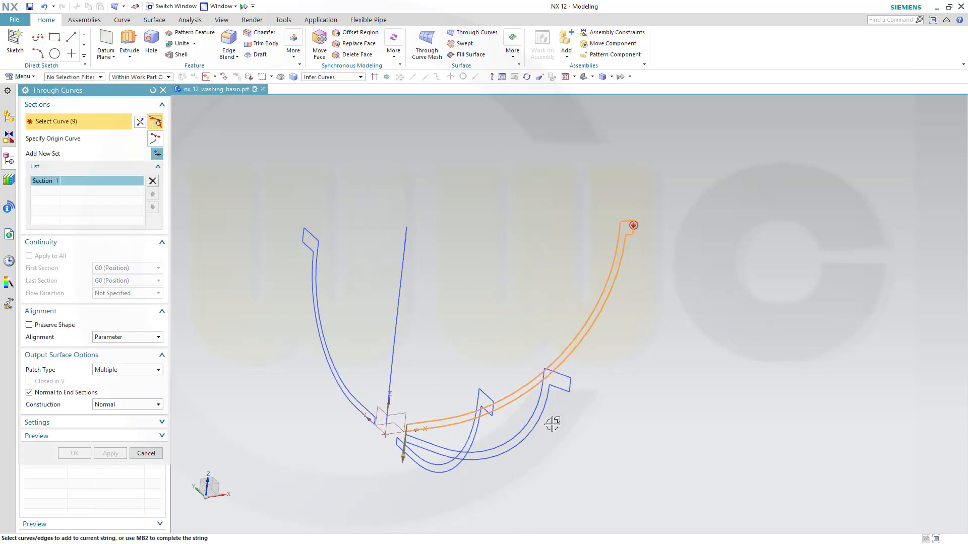
scroll(533, 454, up, 2)
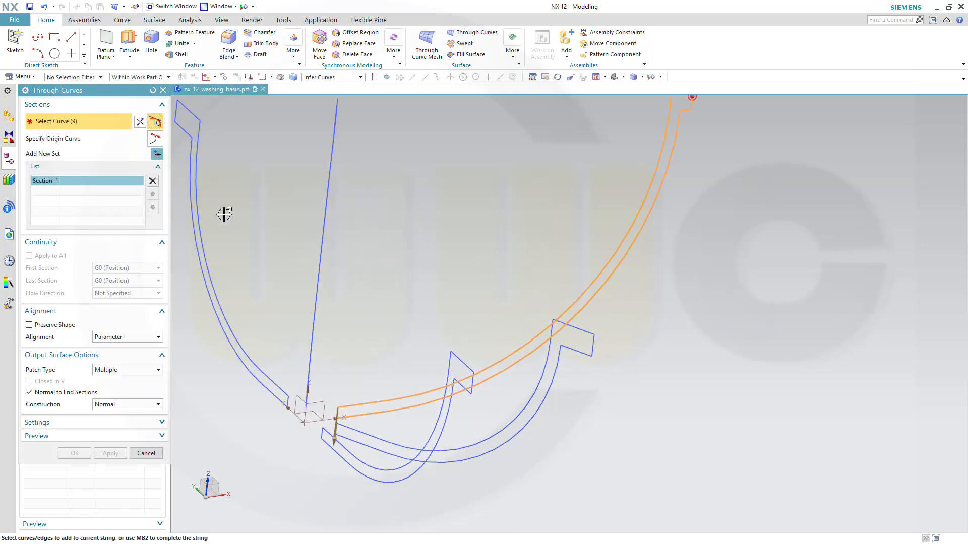
click(153, 180)
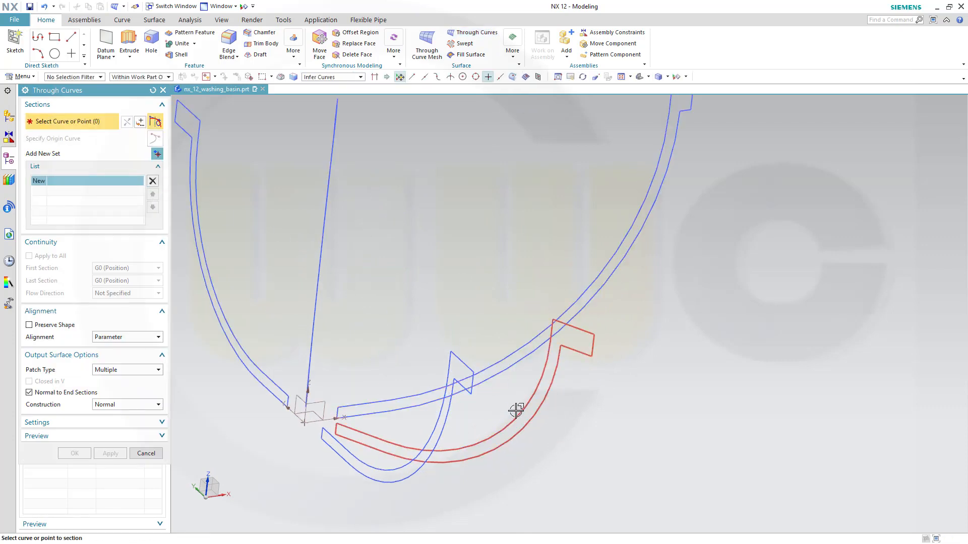
click(464, 364)
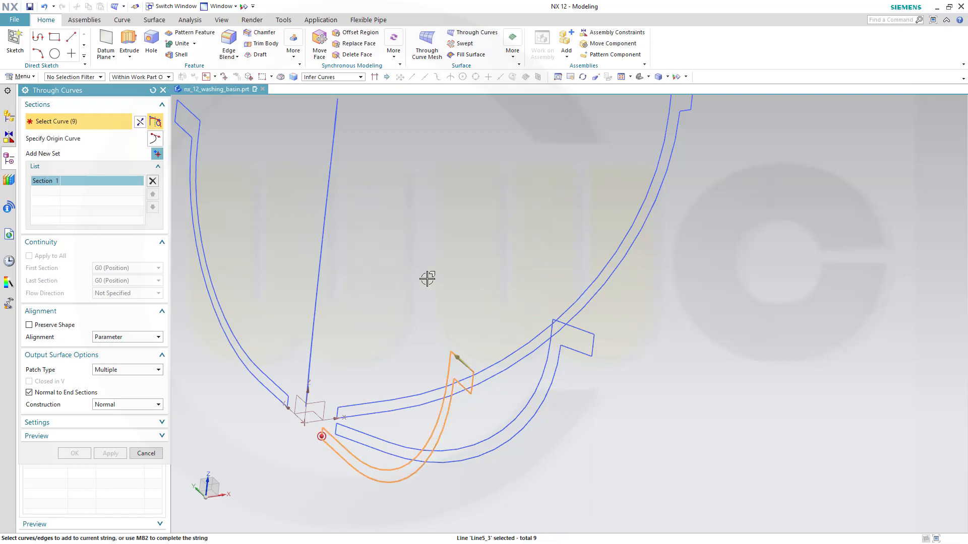
click(162, 156)
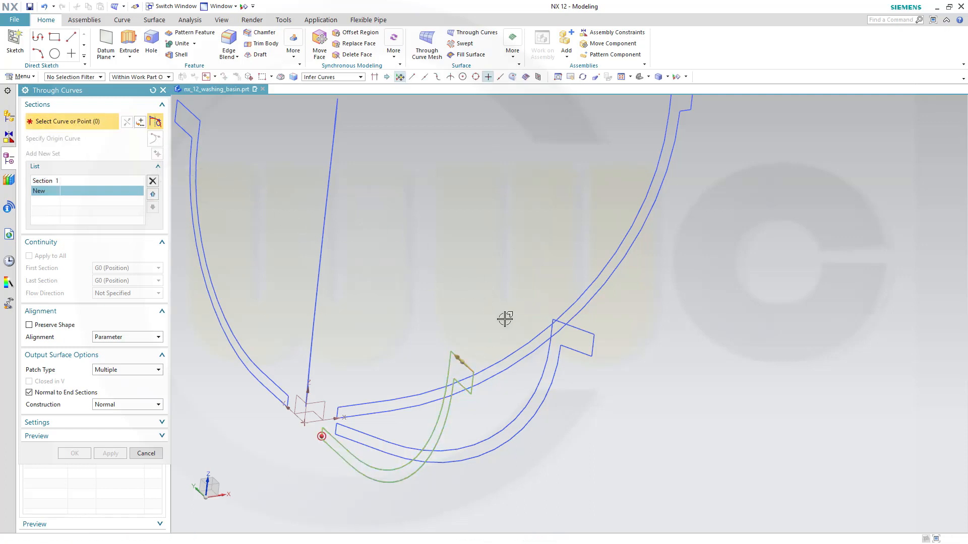
click(585, 330)
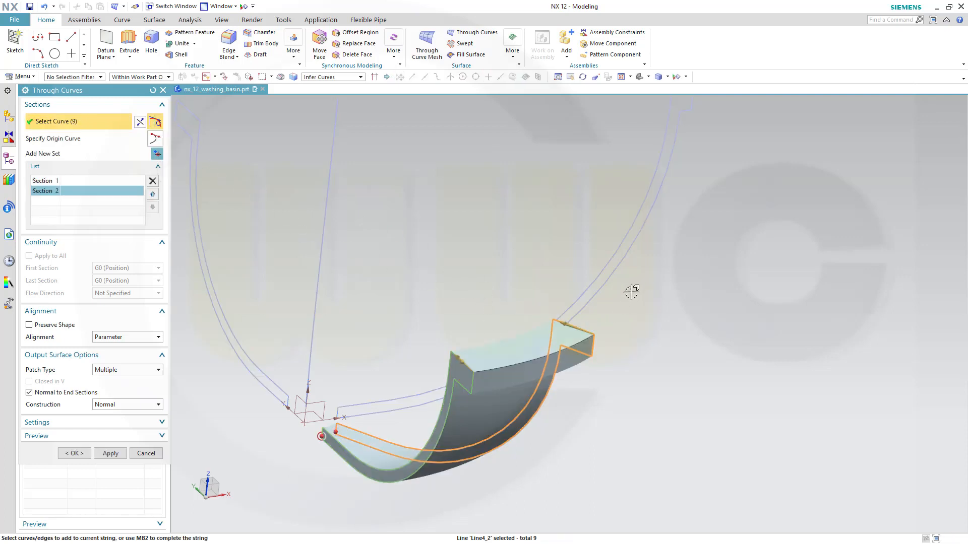
Add the enlarged 90° profile as Section 3 and the 30° profile as Section 4 of the Through Curves body.
middle_drag(630, 289, 598, 372)
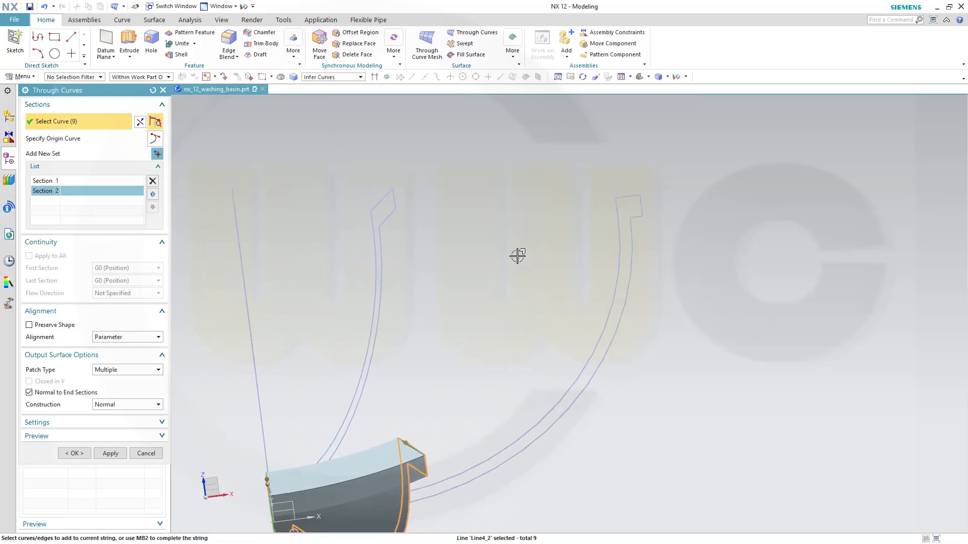
click(158, 154)
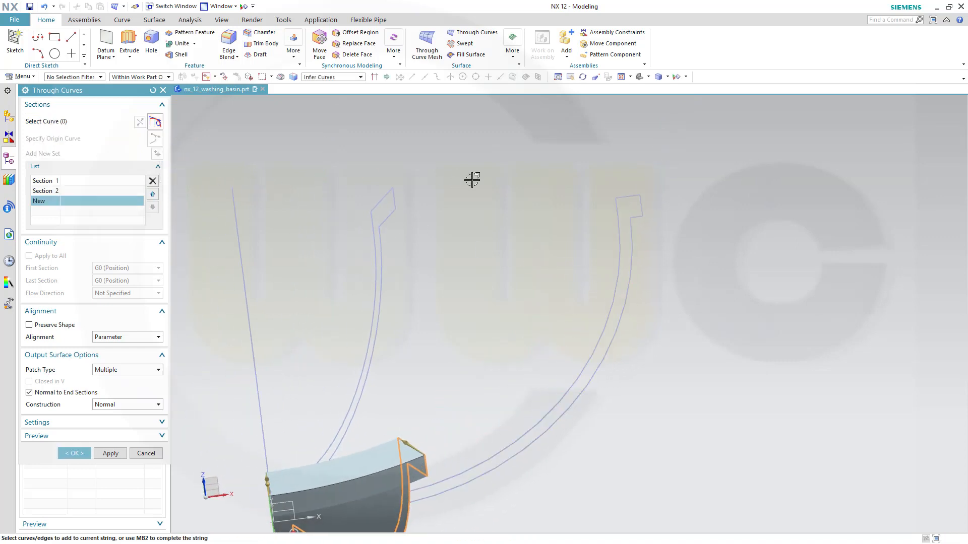
click(633, 194)
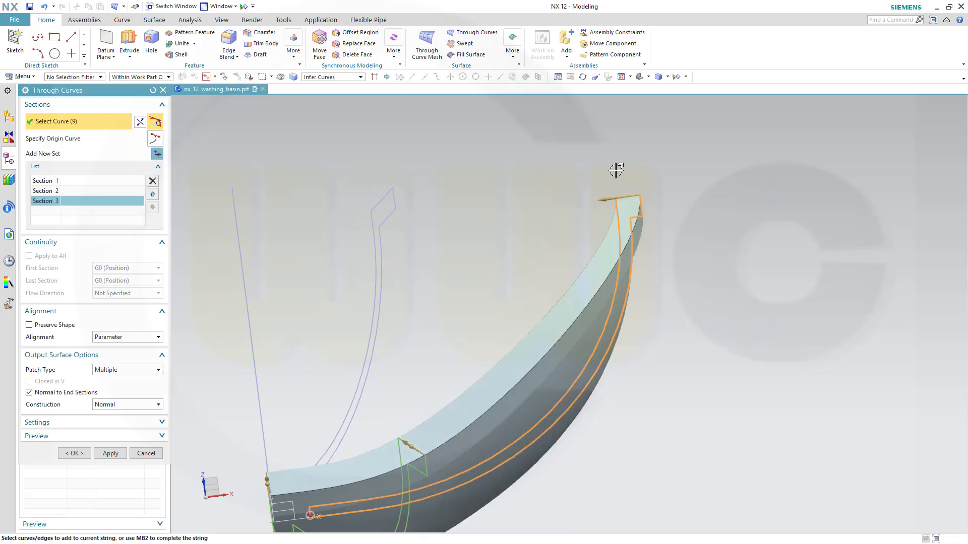
click(156, 154)
click(387, 192)
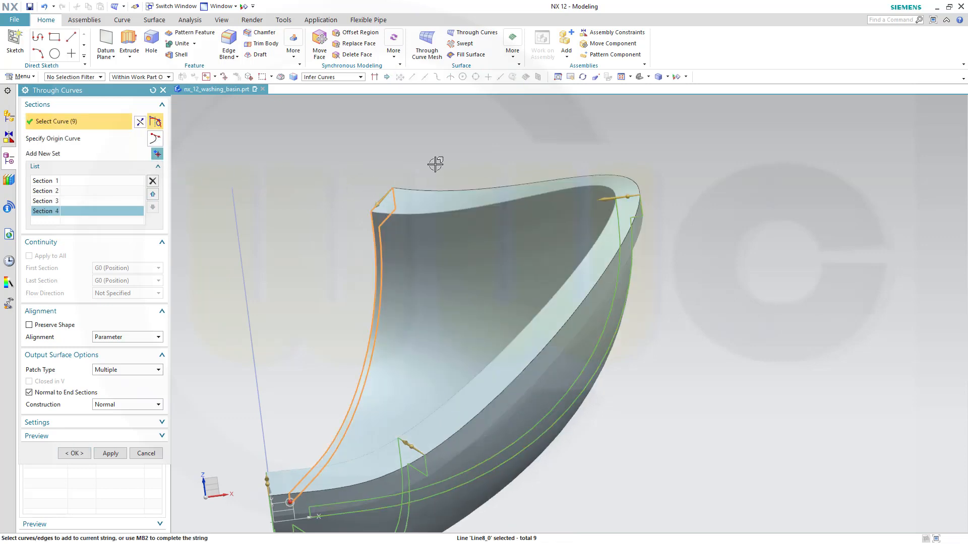
Add the remaining original profile as Section 5 and create the Through Curves body through all five sections.
click(157, 155)
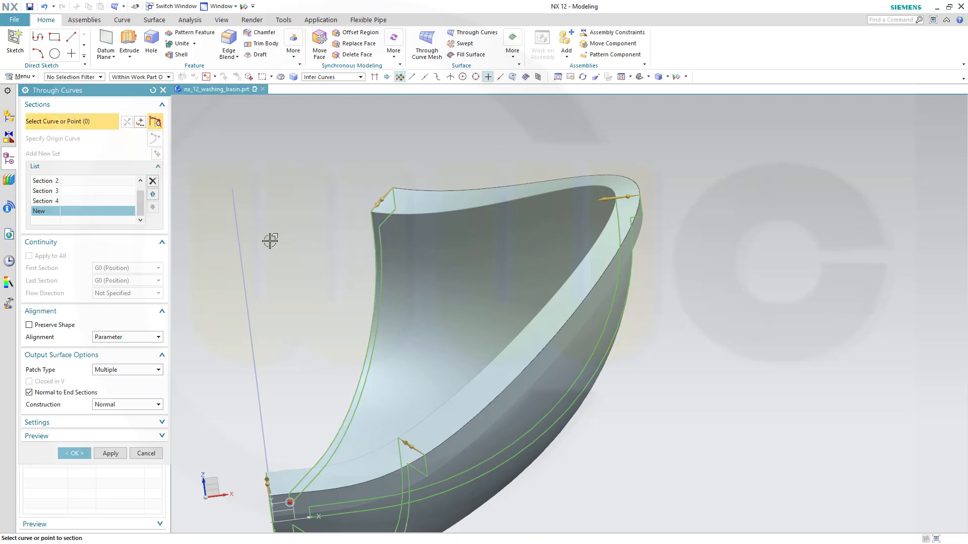
middle_drag(270, 238, 365, 152)
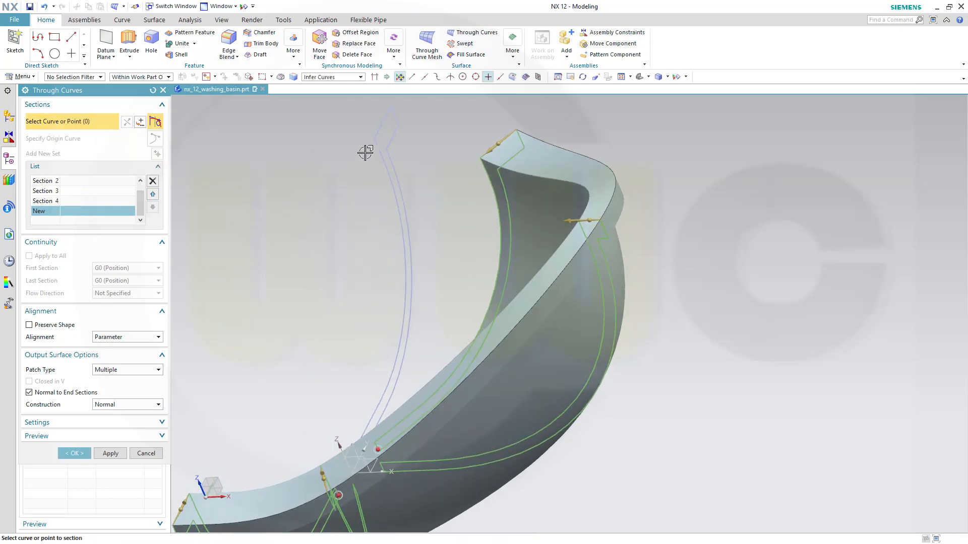
click(387, 116)
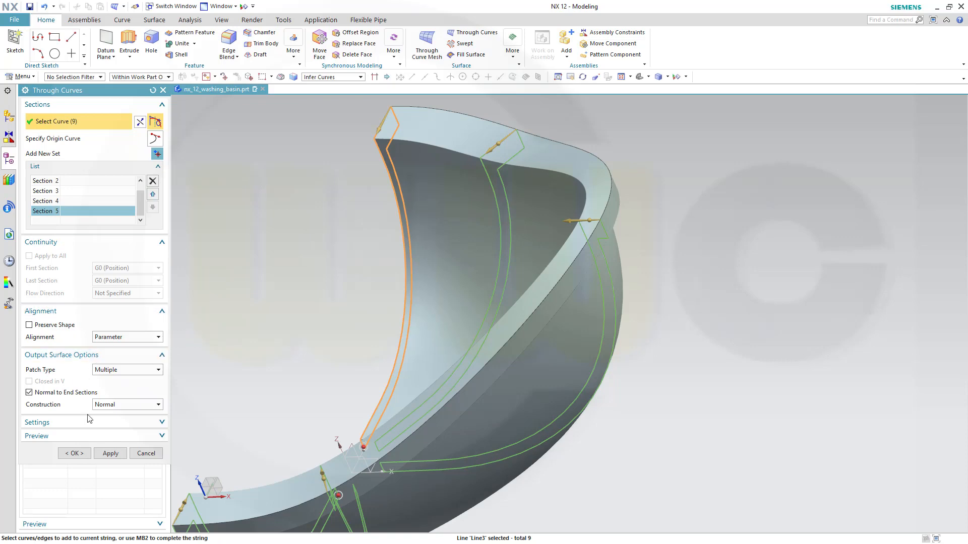
click(77, 453)
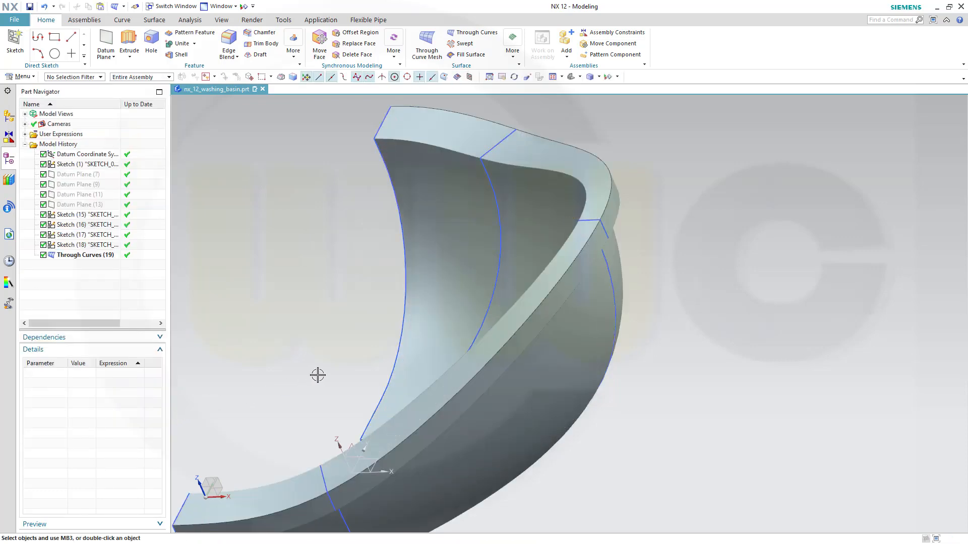
middle_drag(318, 375, 430, 323)
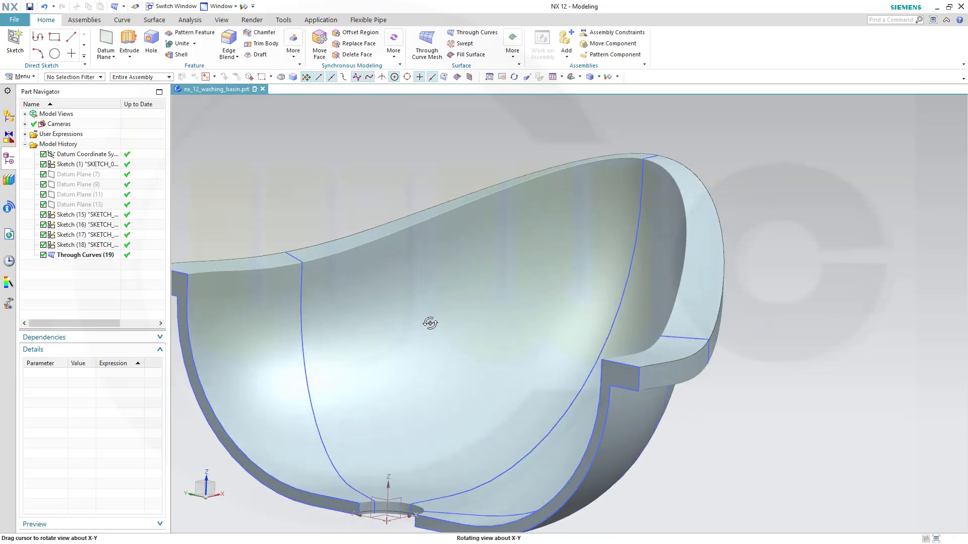
middle_drag(430, 359, 433, 373)
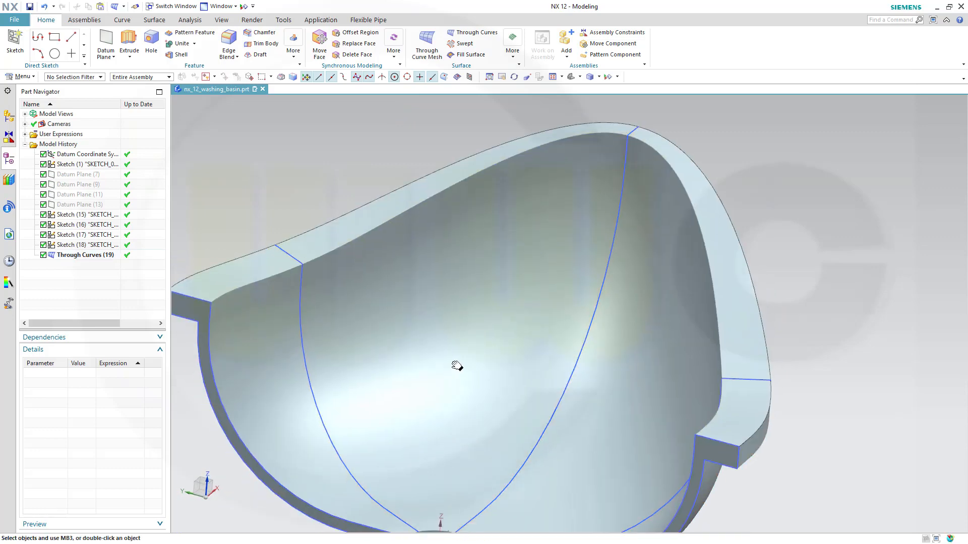
scroll(457, 367, down, 3)
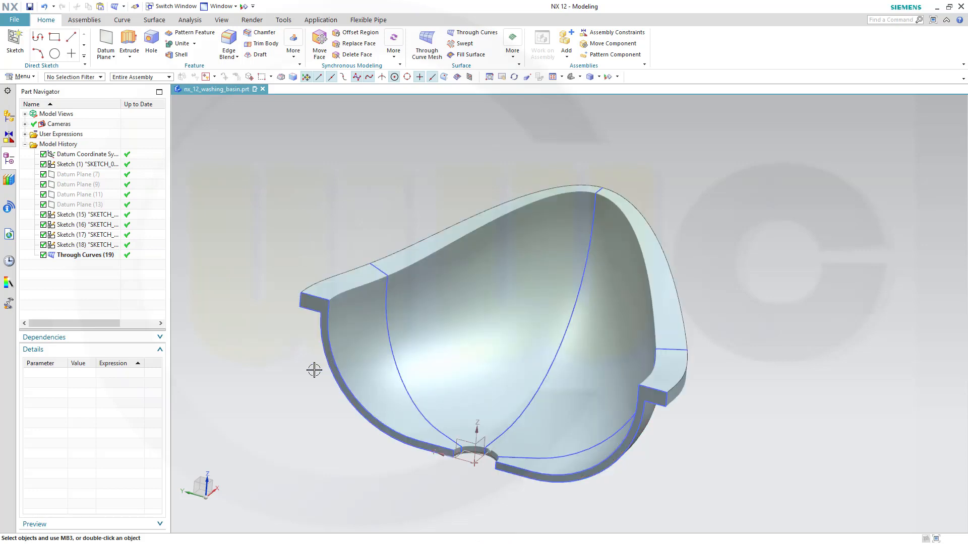
mouse_move(314, 369)
middle_down()
mouse_move(302, 378)
mouse_move(313, 377)
middle_up()
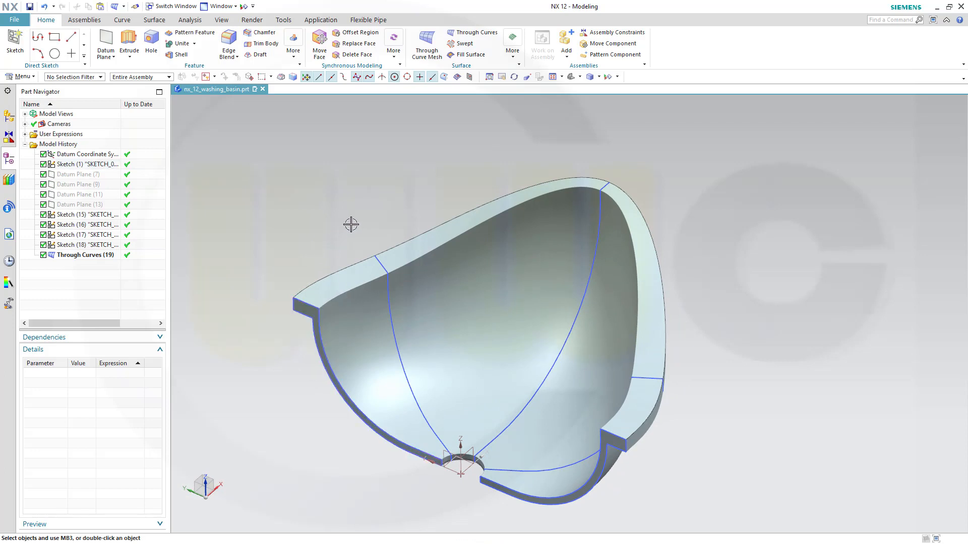
middle_drag(350, 224, 346, 241)
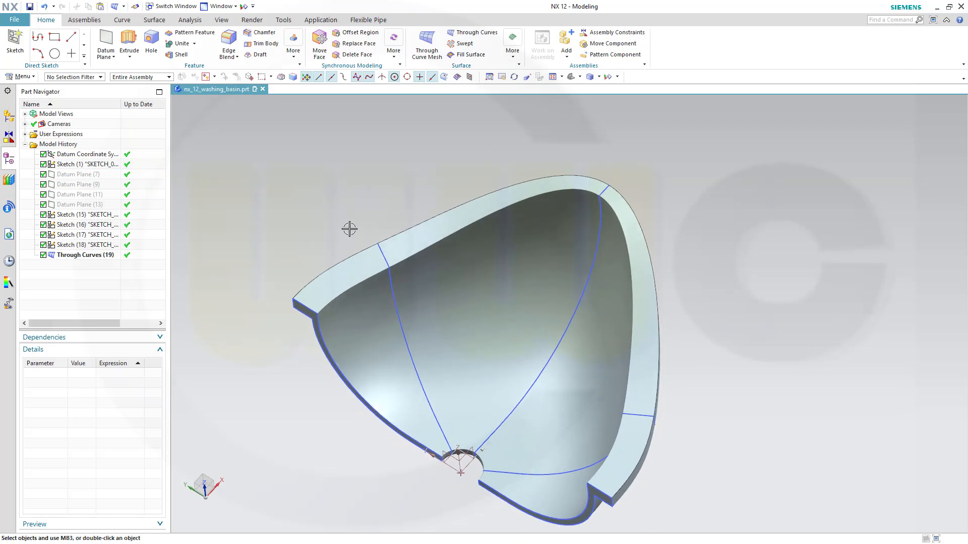